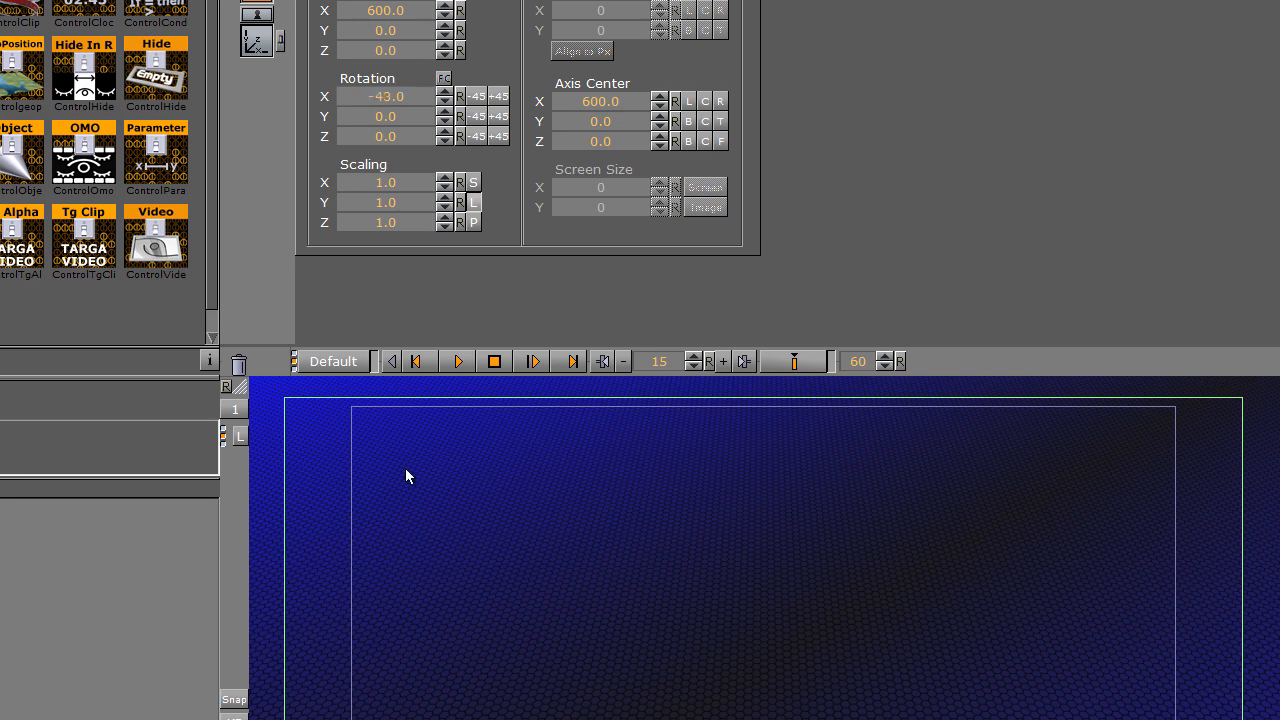
- Animate the back container's X rotation by tilting it to about -87 at frame 0
{"action": "left_click", "coordinate": [660, 361]}
{"action": "left_click", "coordinate": [721, 102]}
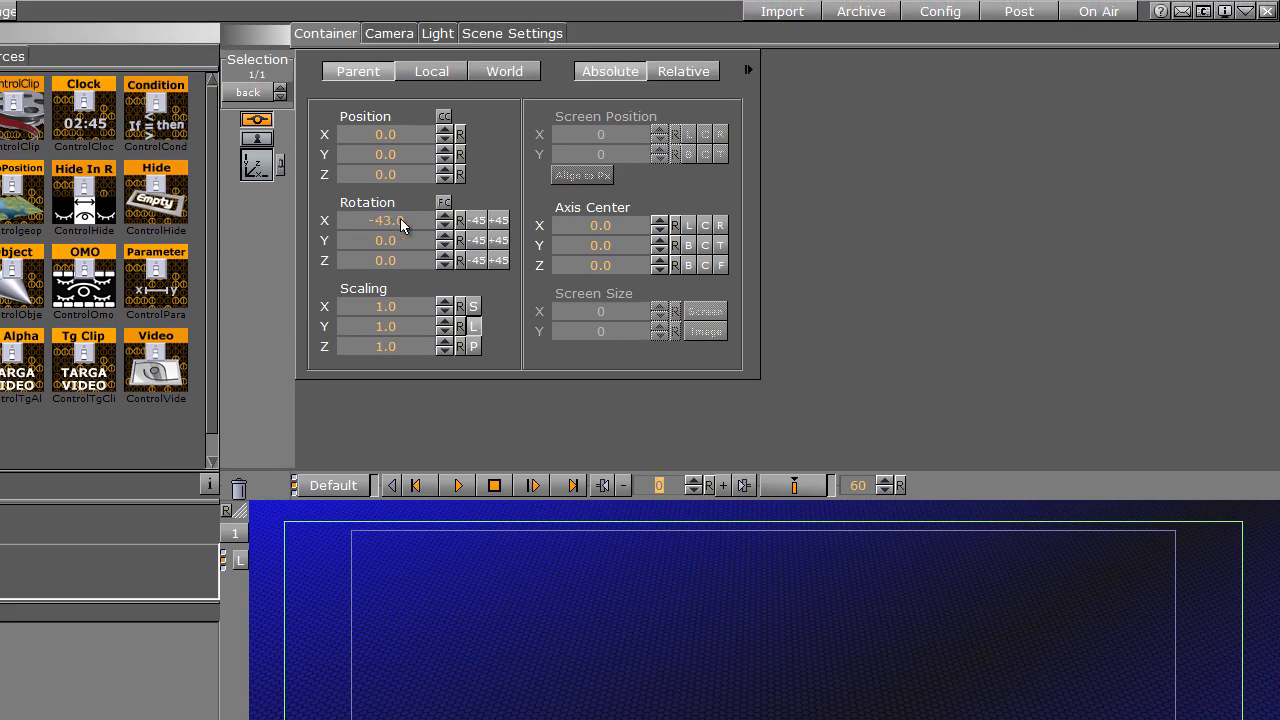
{"action": "left_click_drag", "start_coordinate": [400, 218], "coordinate": [322, 222]}
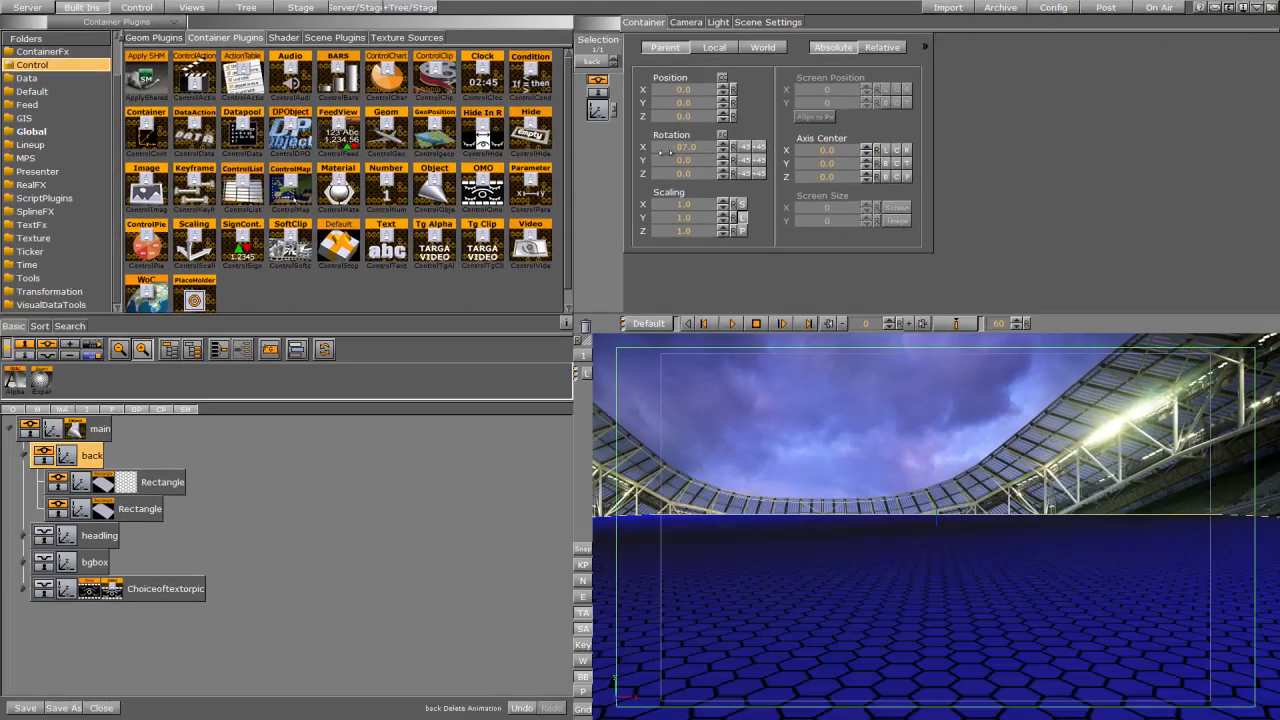
{"action": "left_click_drag", "start_coordinate": [659, 151], "coordinate": [662, 159]}
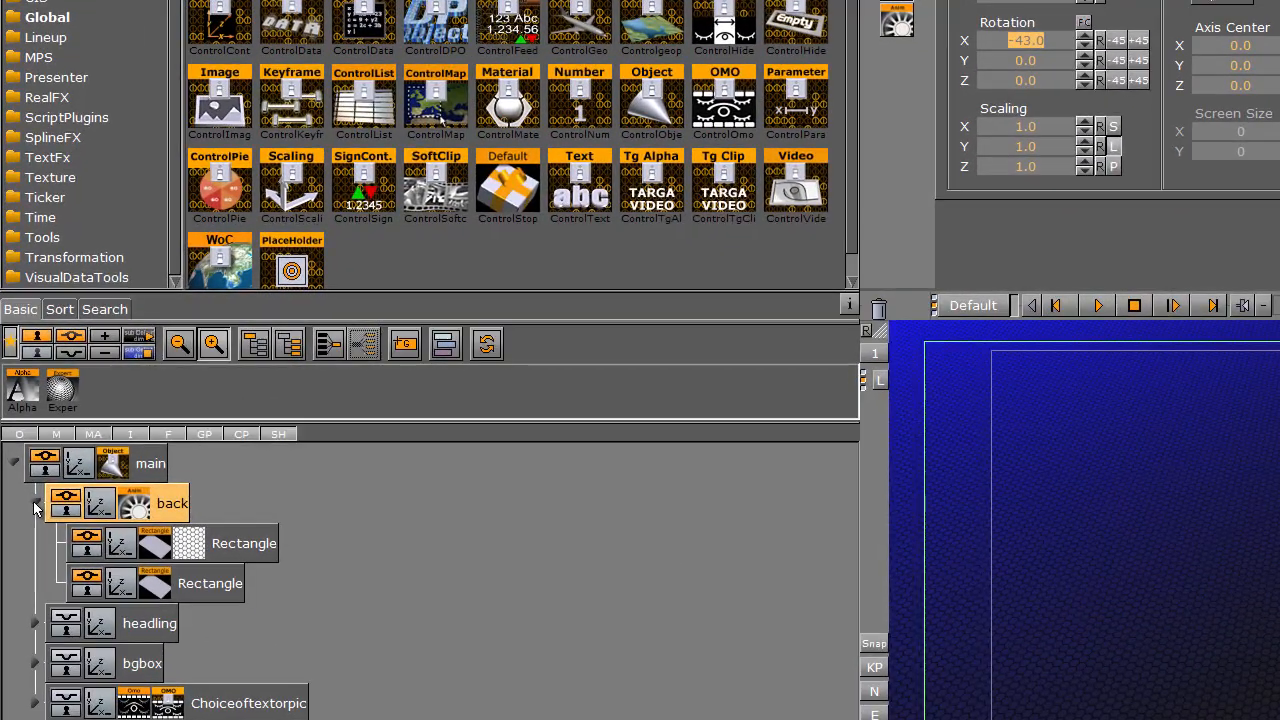
- Collapse the back container, expand the headling group and make it visible
{"action": "left_click", "coordinate": [35, 504]}
{"action": "left_click", "coordinate": [35, 544]}
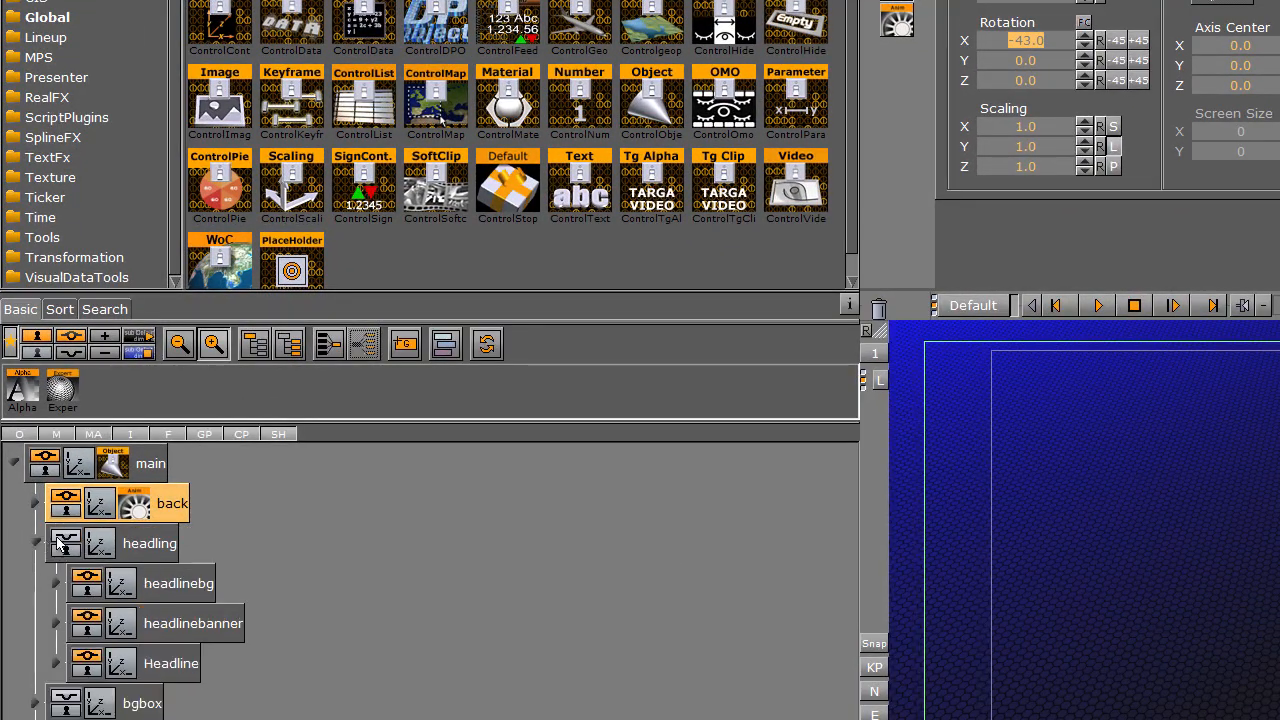
{"action": "left_click", "coordinate": [63, 541]}
{"action": "left_click", "coordinate": [63, 543]}
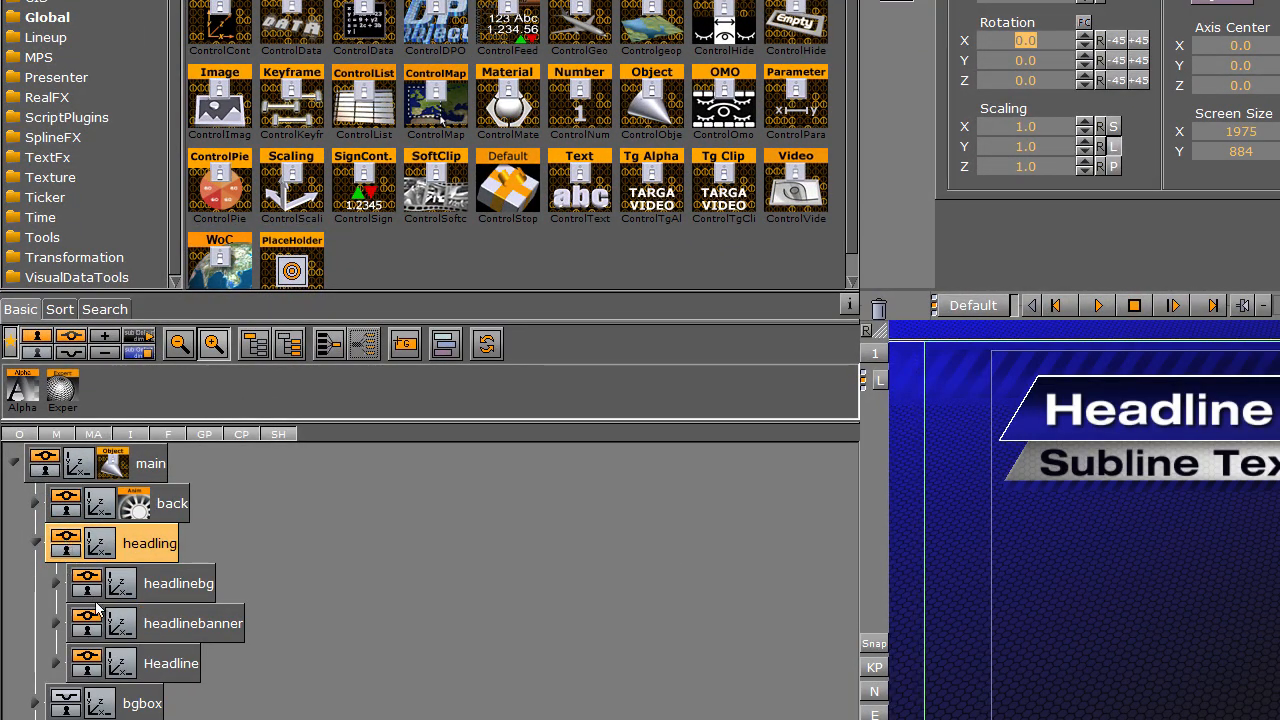
- Expand headlinebg and examine its Grade2 and bg containers to identify which graphic each one controls
{"action": "left_click", "coordinate": [56, 584]}
{"action": "left_click", "coordinate": [57, 584]}
{"action": "left_click", "coordinate": [123, 586]}
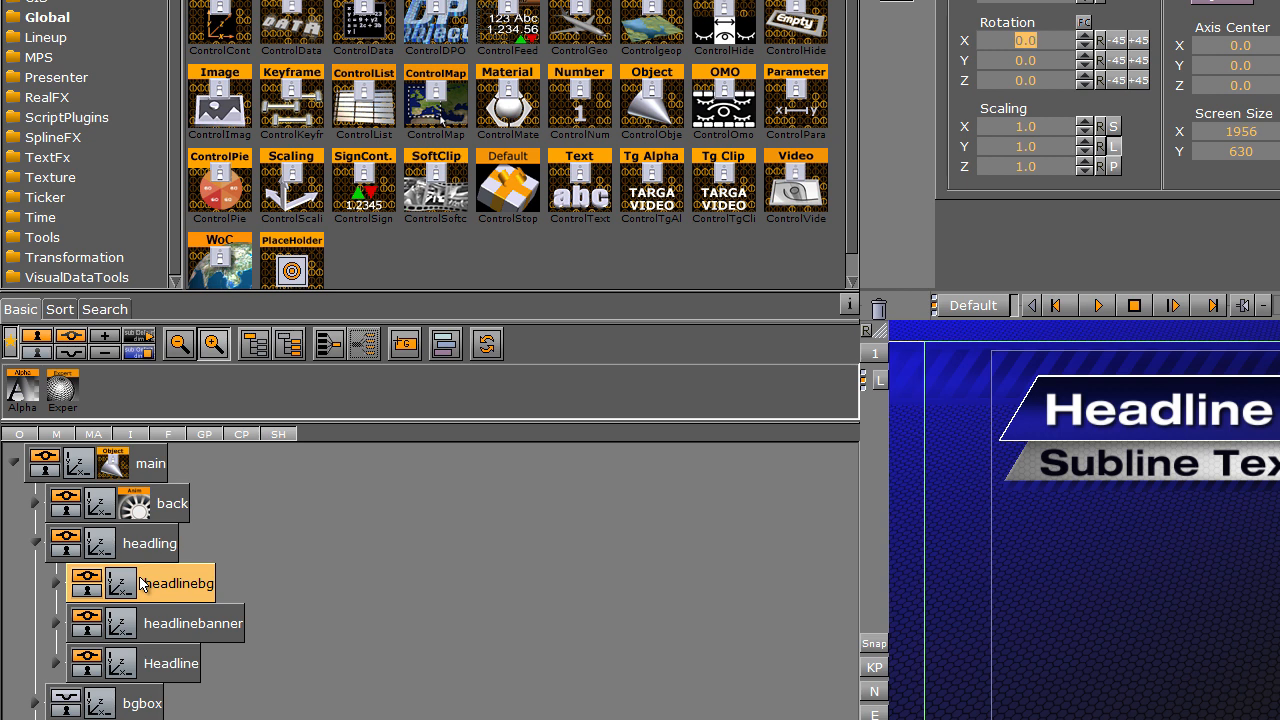
{"action": "left_click", "coordinate": [57, 584]}
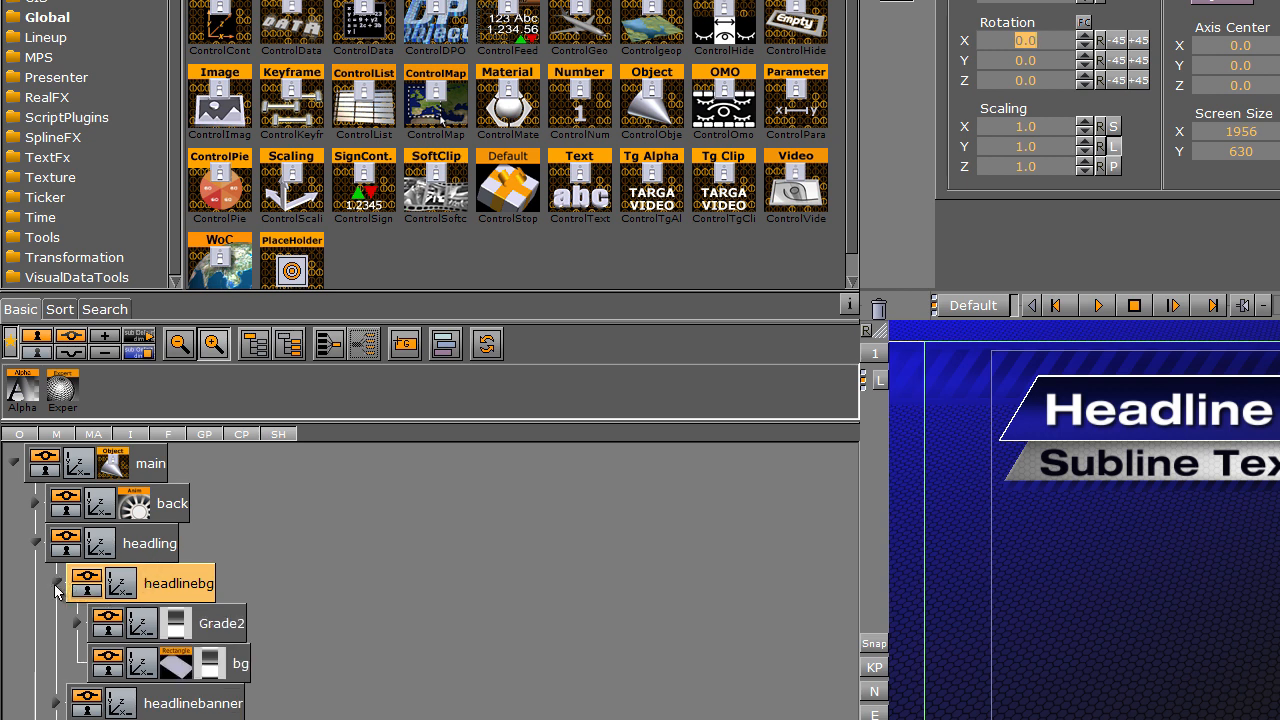
{"action": "left_click", "coordinate": [107, 623]}
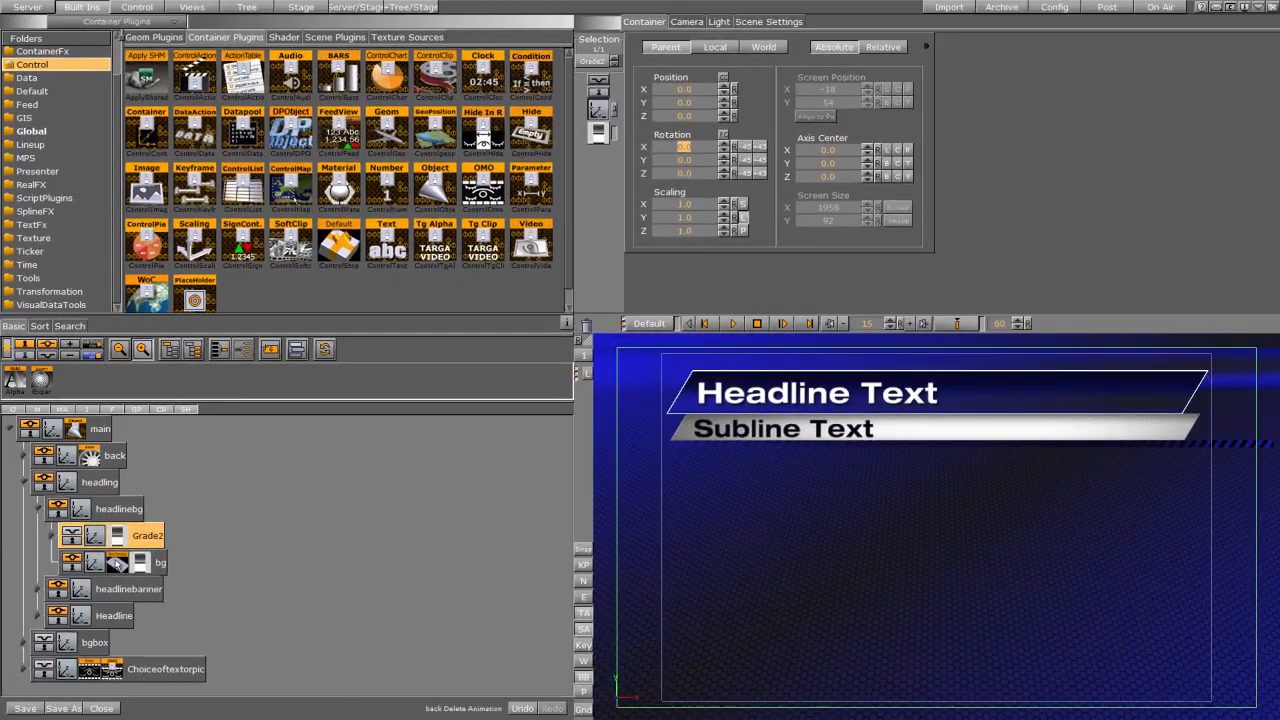
{"action": "left_click", "coordinate": [172, 666]}
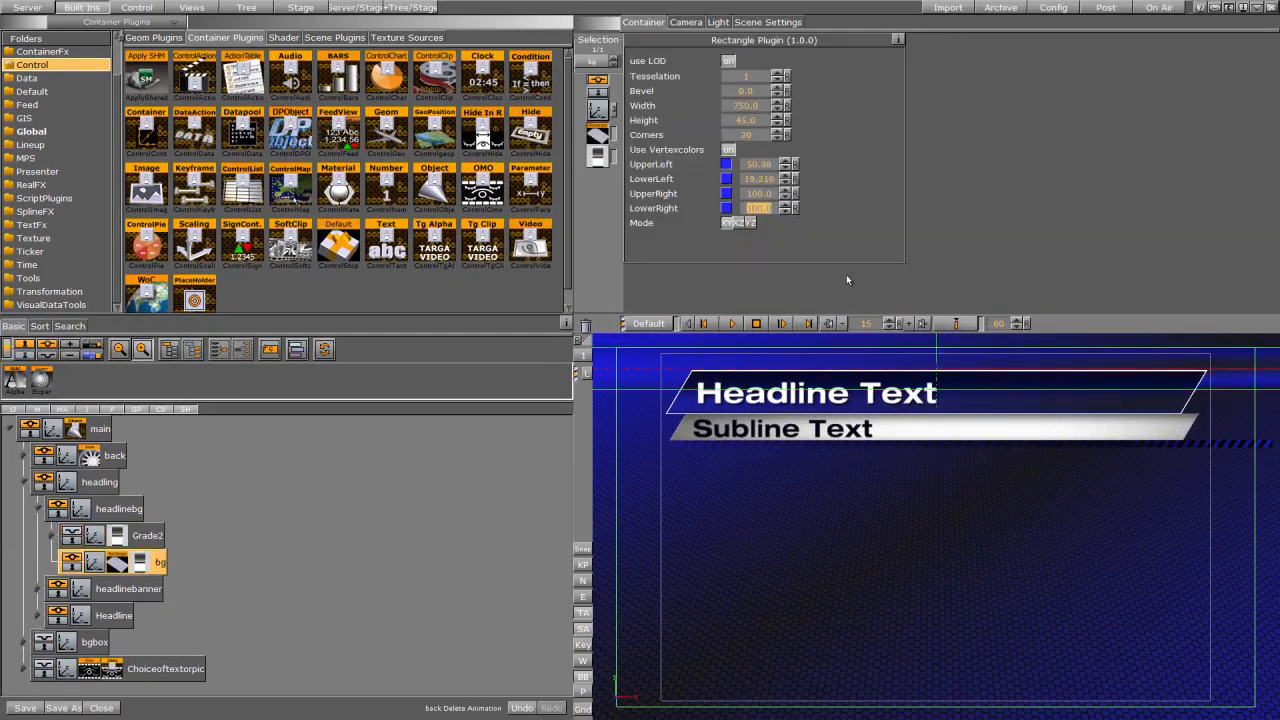
- Set bg's axis center to its left edge and keyframe its X scaling at 0 on frame 0
{"action": "left_click", "coordinate": [93, 562]}
{"action": "left_click", "coordinate": [885, 150]}
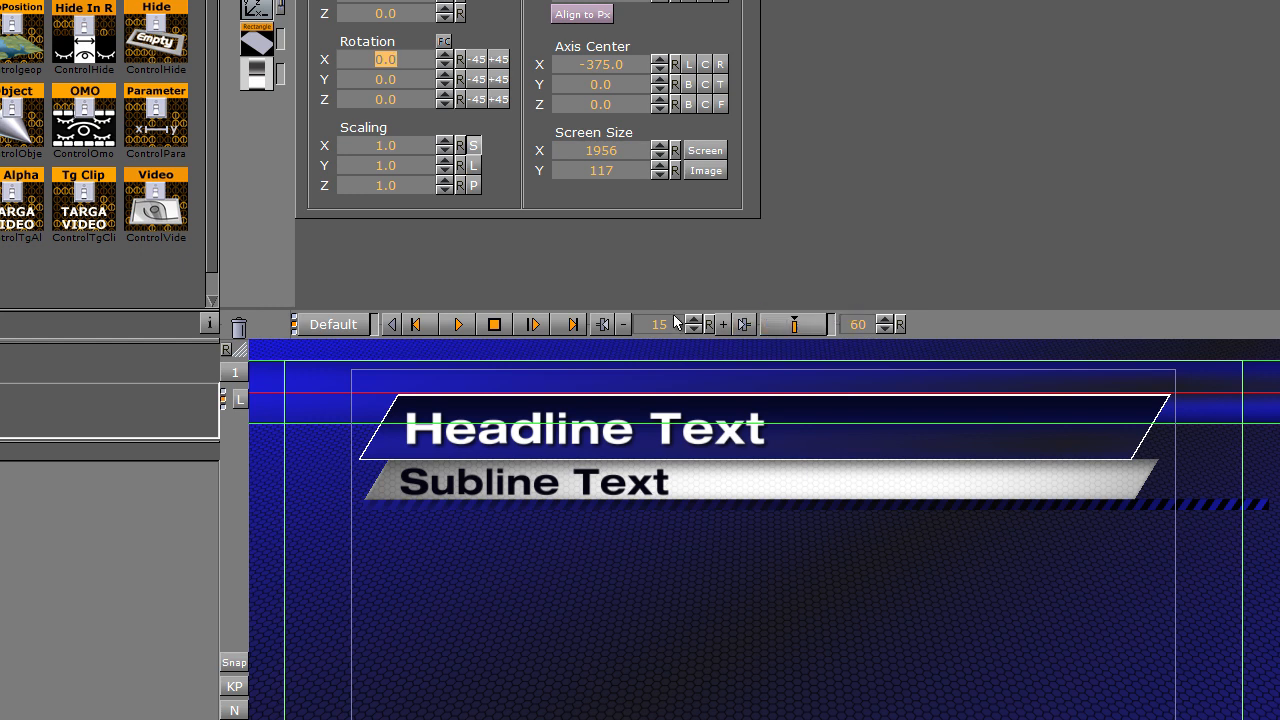
{"action": "left_click_drag", "start_coordinate": [669, 325], "coordinate": [446, 300]}
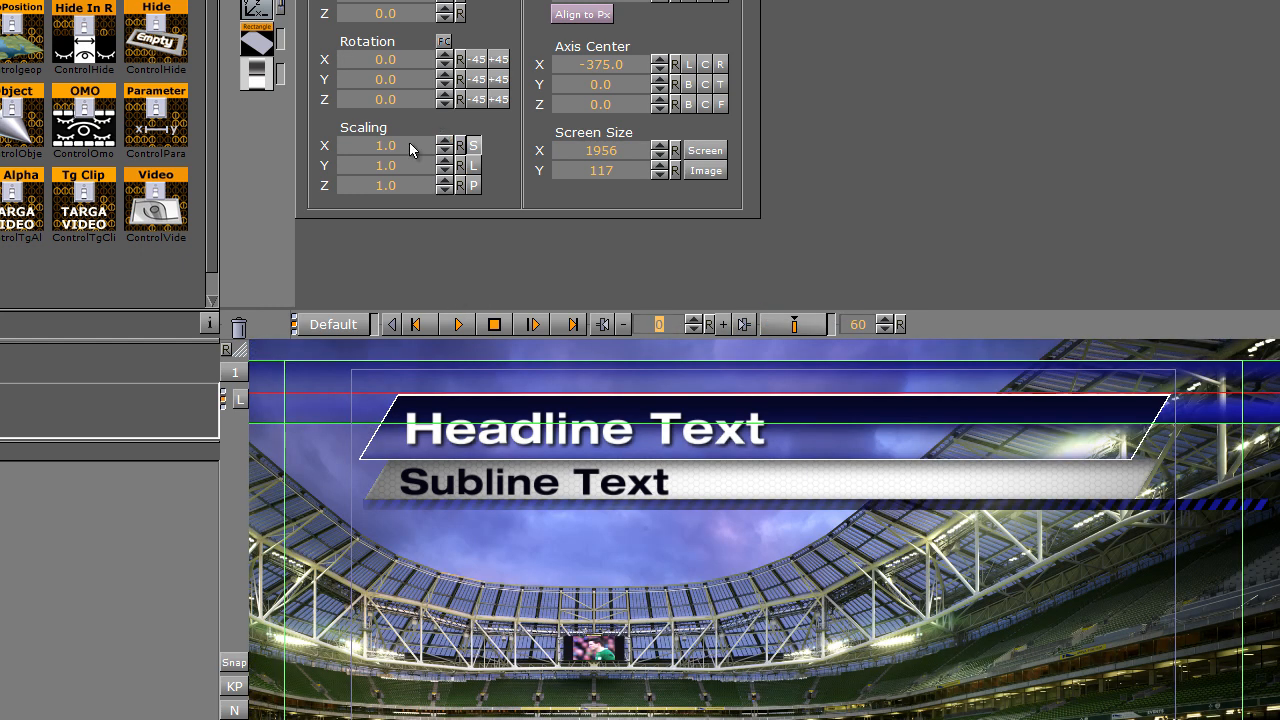
{"action": "left_click", "coordinate": [409, 143]}
{"action": "type", "text": "0"}
{"action": "key", "text": "Return"}
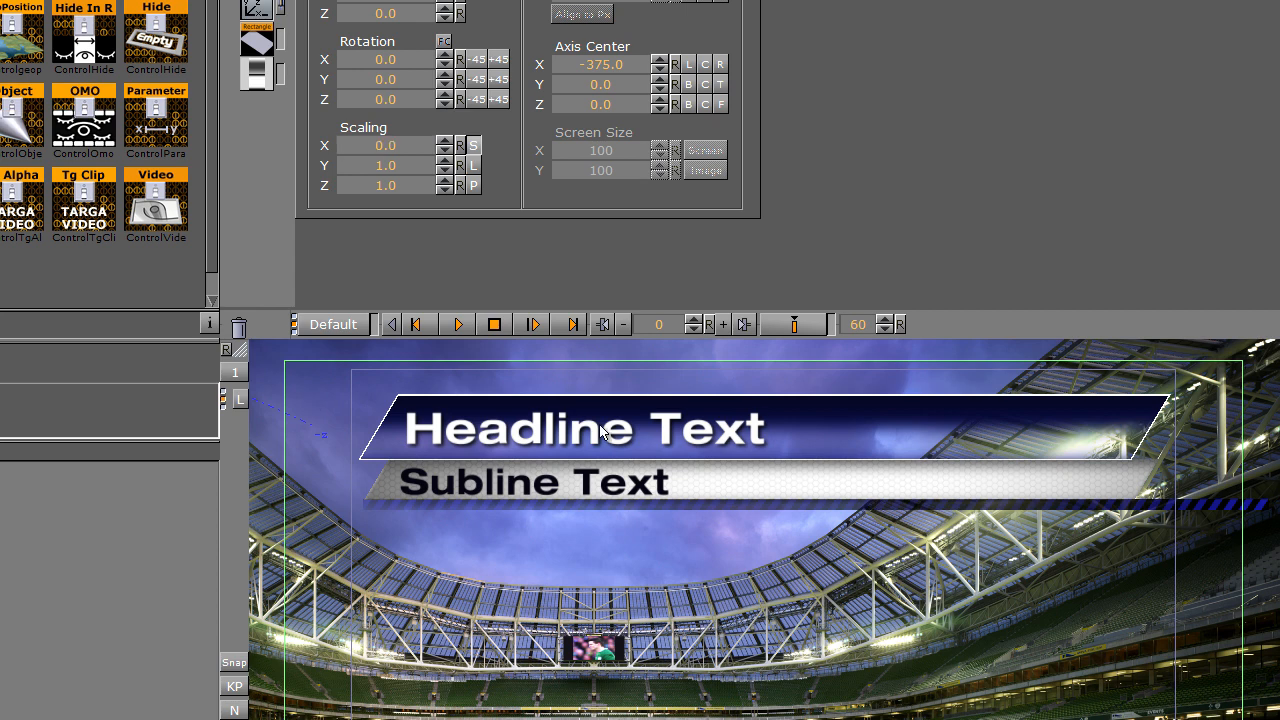
{"action": "left_click", "coordinate": [782, 328]}
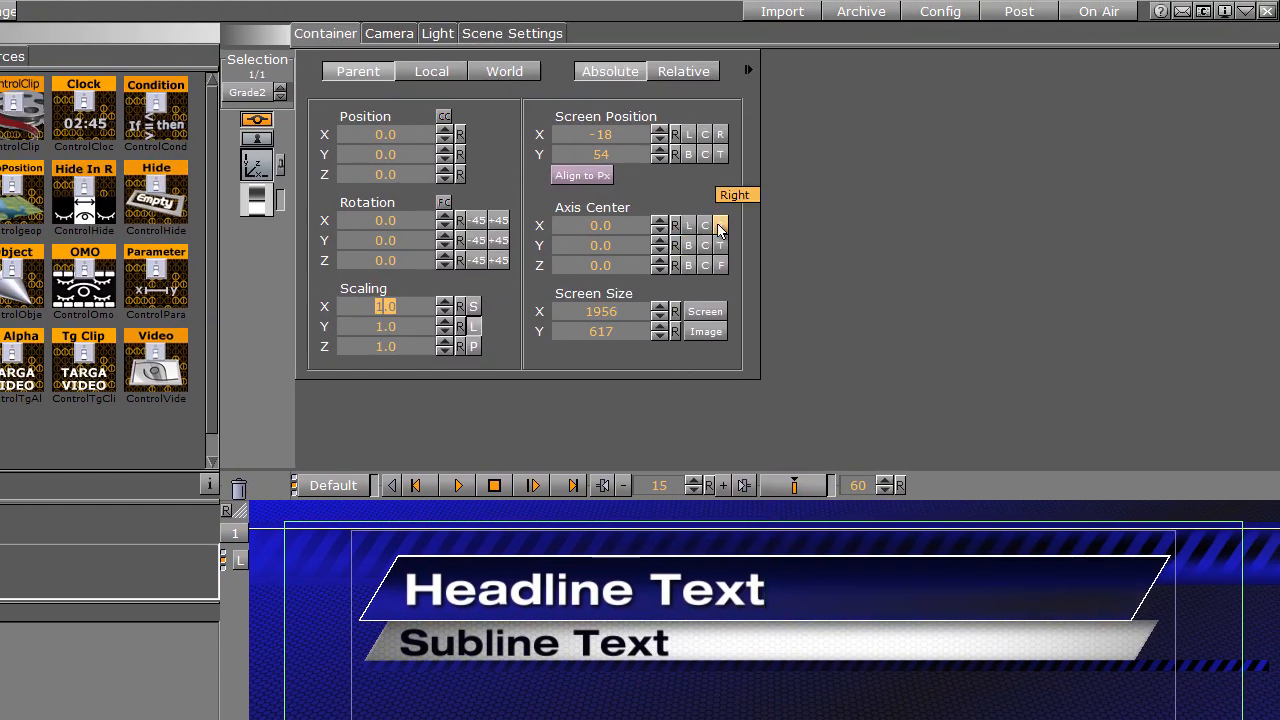
- Set Grade2's axis center X to its right edge, keyframe its X scaling at 0 on frame 3, and play the animation
{"action": "left_click", "coordinate": [720, 228]}
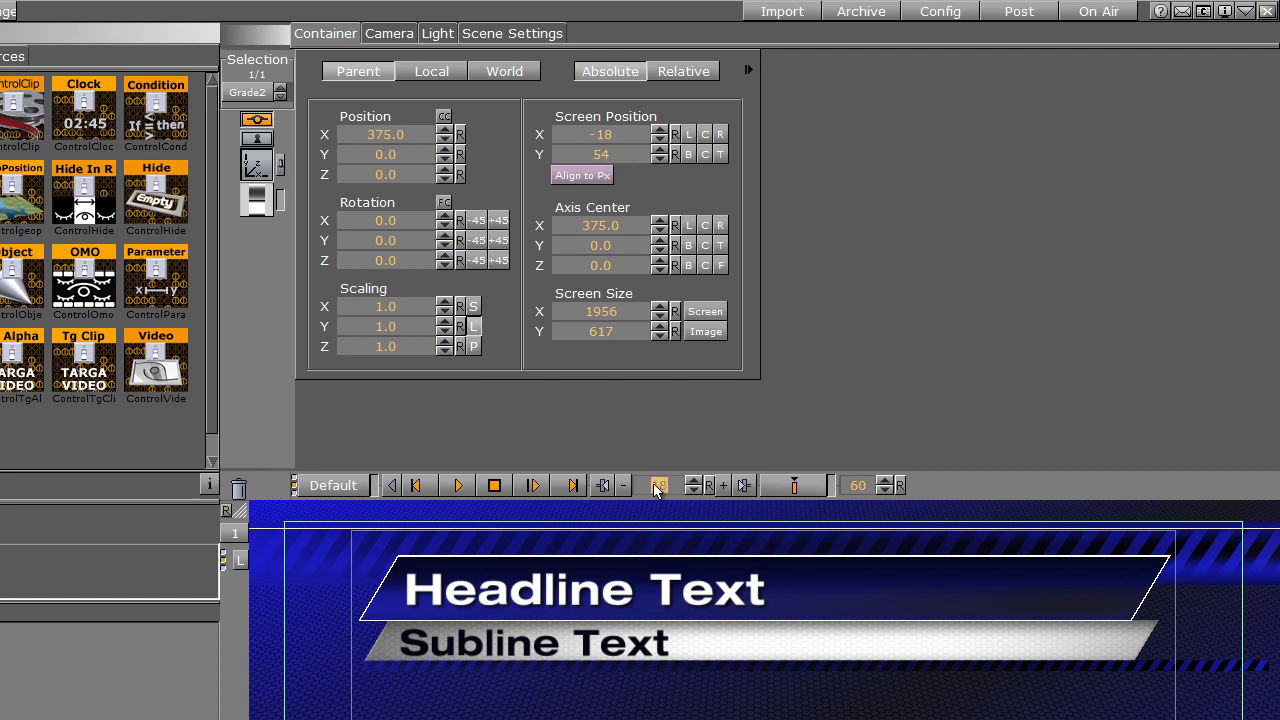
{"action": "left_click_drag", "start_coordinate": [671, 485], "coordinate": [583, 485]}
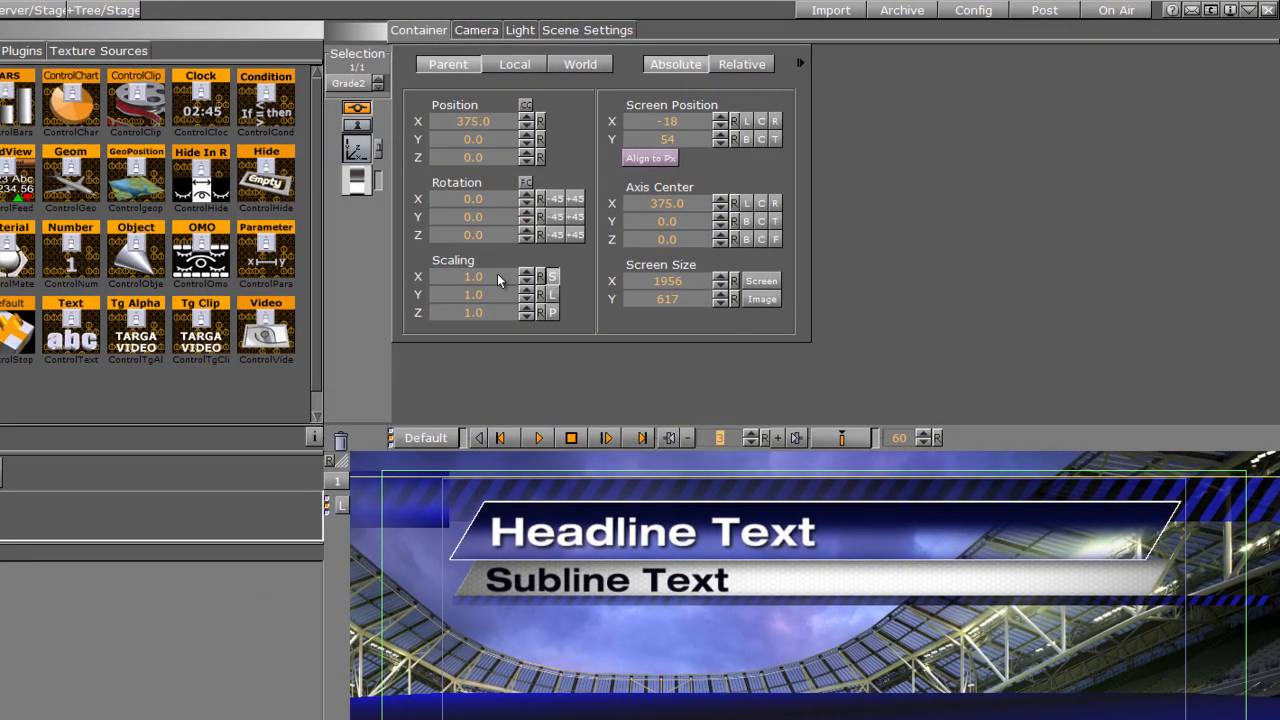
{"action": "left_click_drag", "start_coordinate": [498, 276], "coordinate": [334, 284]}
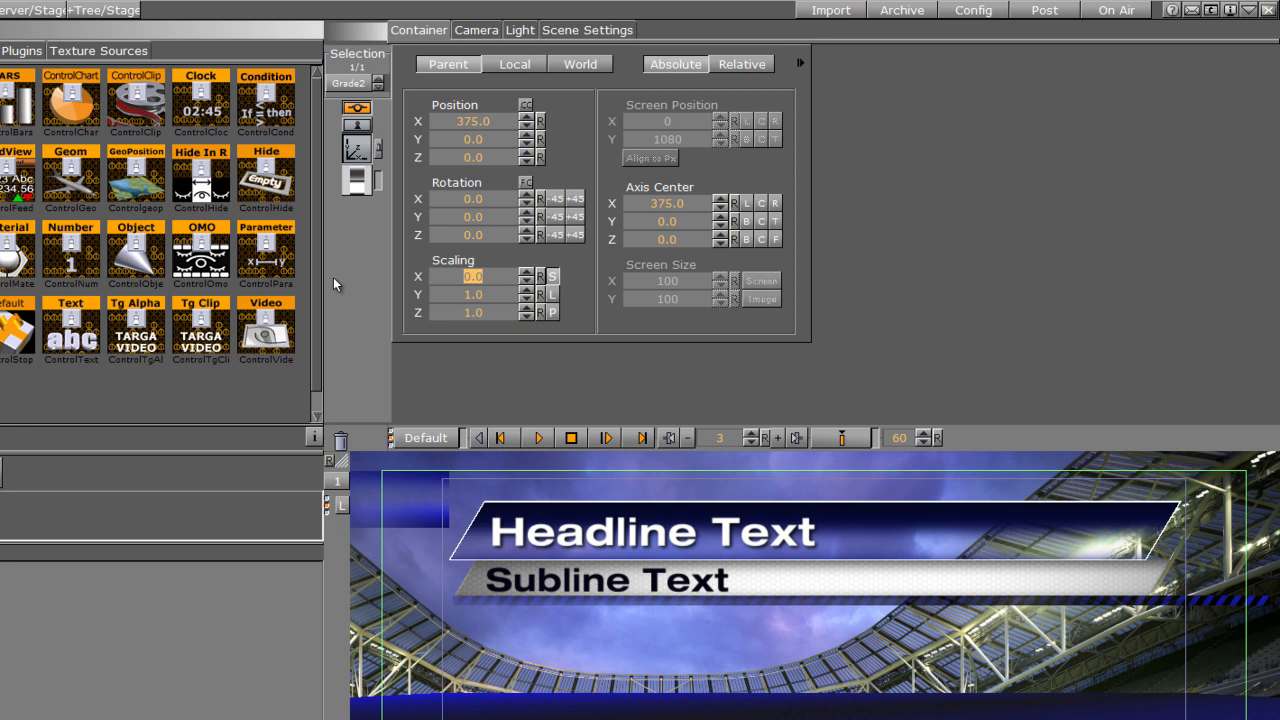
{"action": "left_click", "coordinate": [837, 446]}
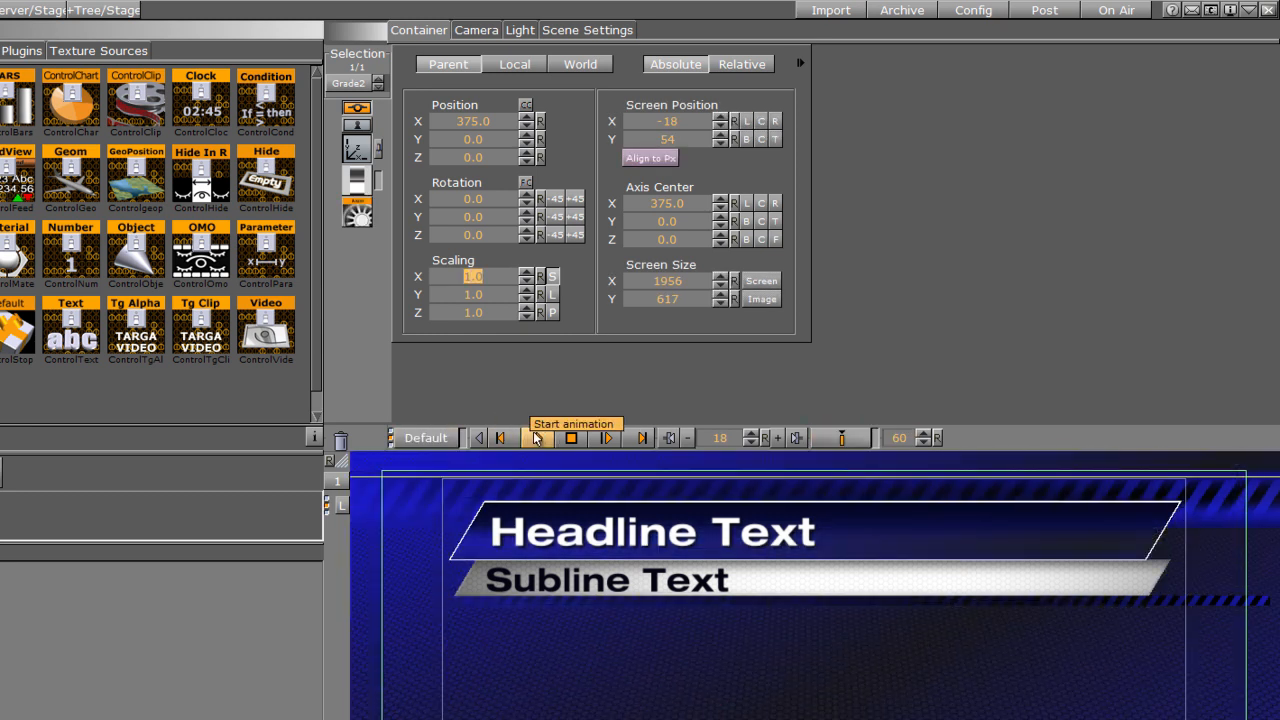
{"action": "left_click", "coordinate": [545, 438]}
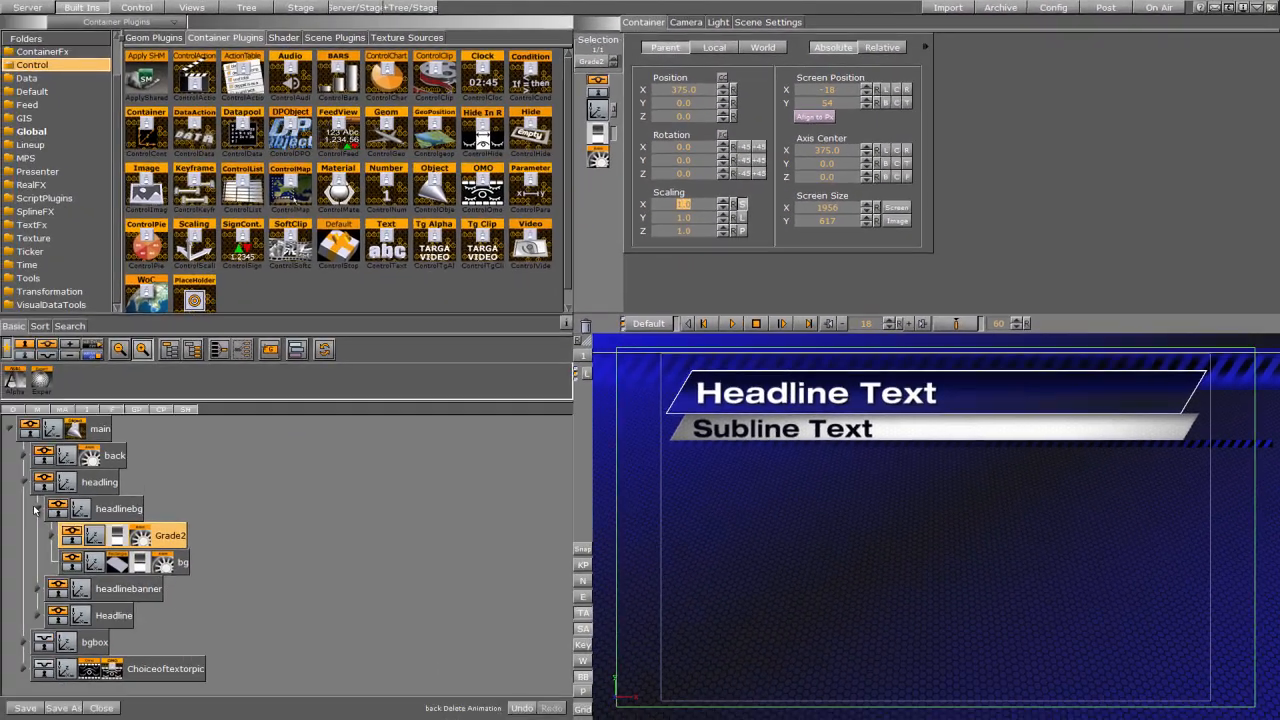
- Collapse headlinebg, expand headlinebanner to its direct child containers and collapse the Grade2 inside it
{"action": "left_click", "coordinate": [35, 510]}
{"action": "left_click", "coordinate": [56, 536]}
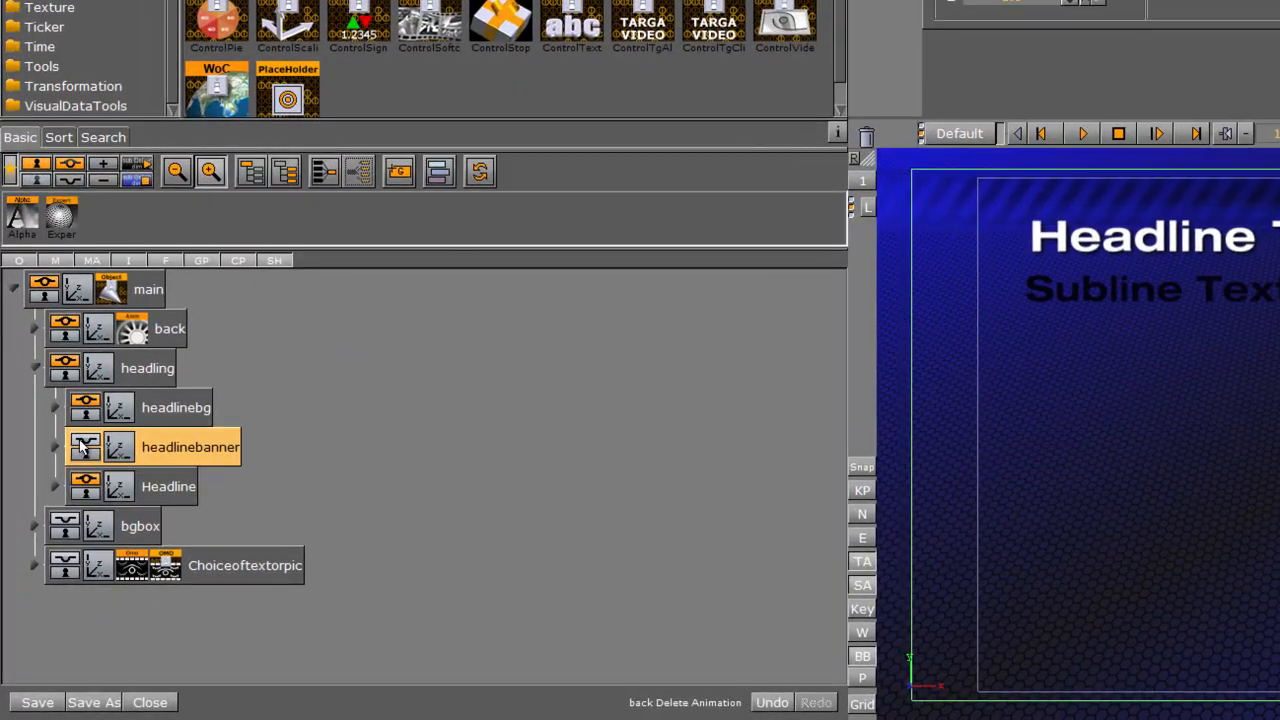
{"action": "left_click", "coordinate": [56, 448]}
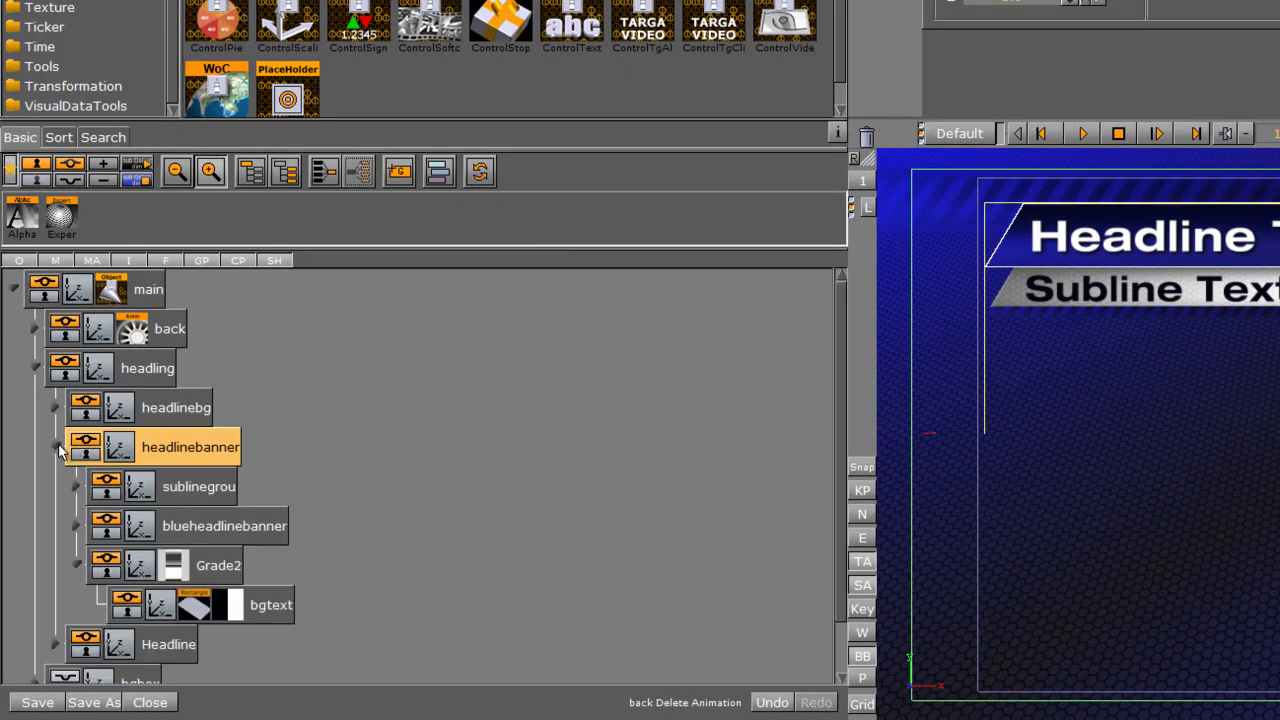
{"action": "left_click", "coordinate": [78, 566]}
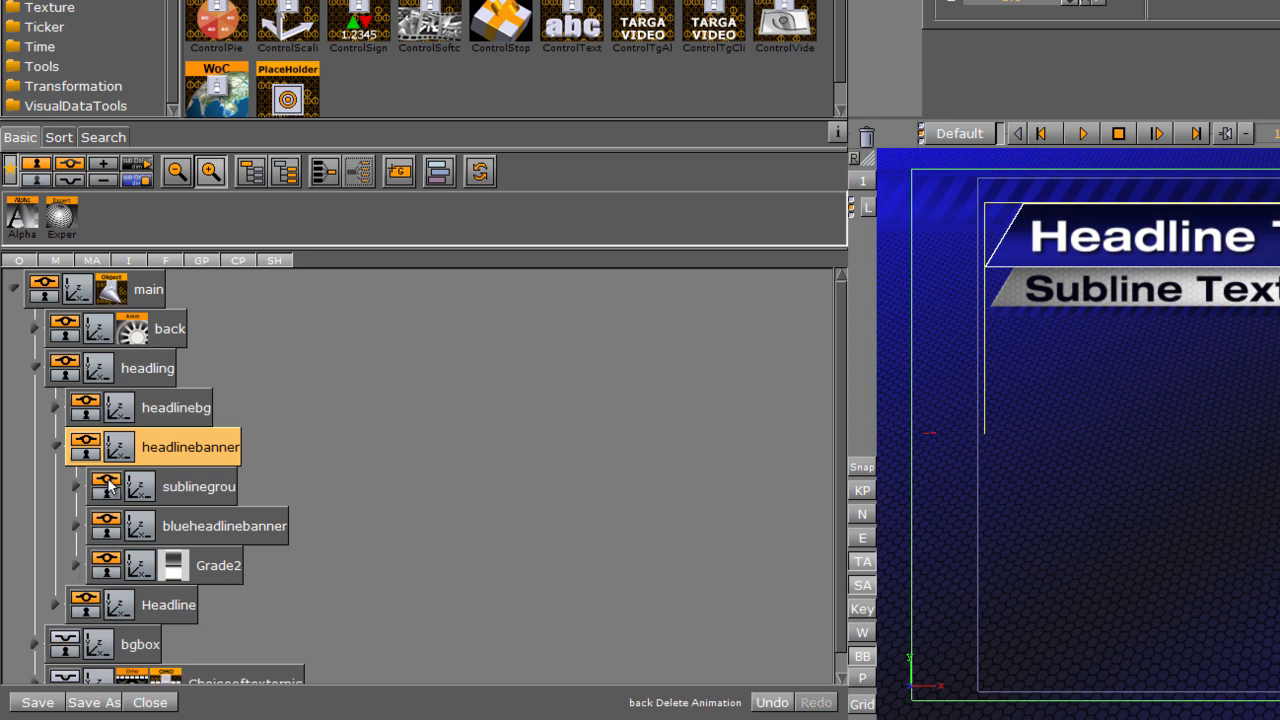
- Toggle the visibility of sublinegrou, blueheadlinebanner and Grade2 to identify each part, leaving Grade2 hidden
{"action": "left_click", "coordinate": [110, 486]}
{"action": "left_click", "coordinate": [105, 525]}
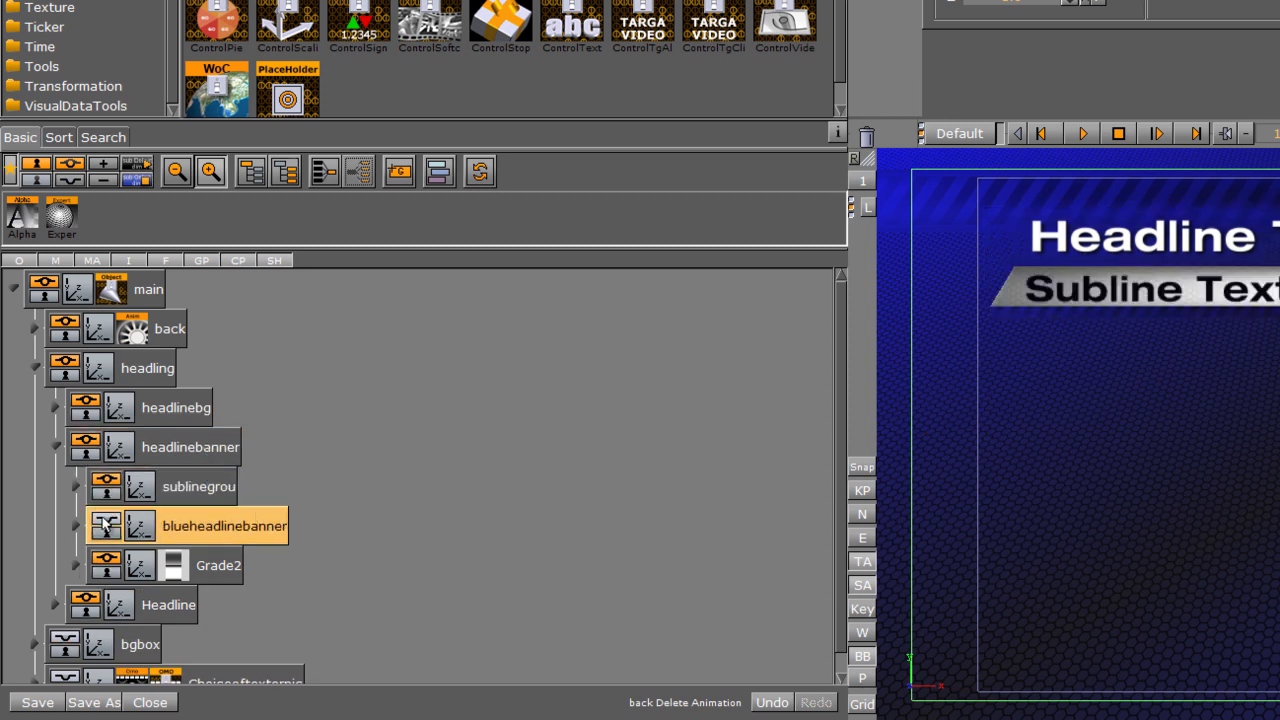
{"action": "left_click", "coordinate": [103, 564]}
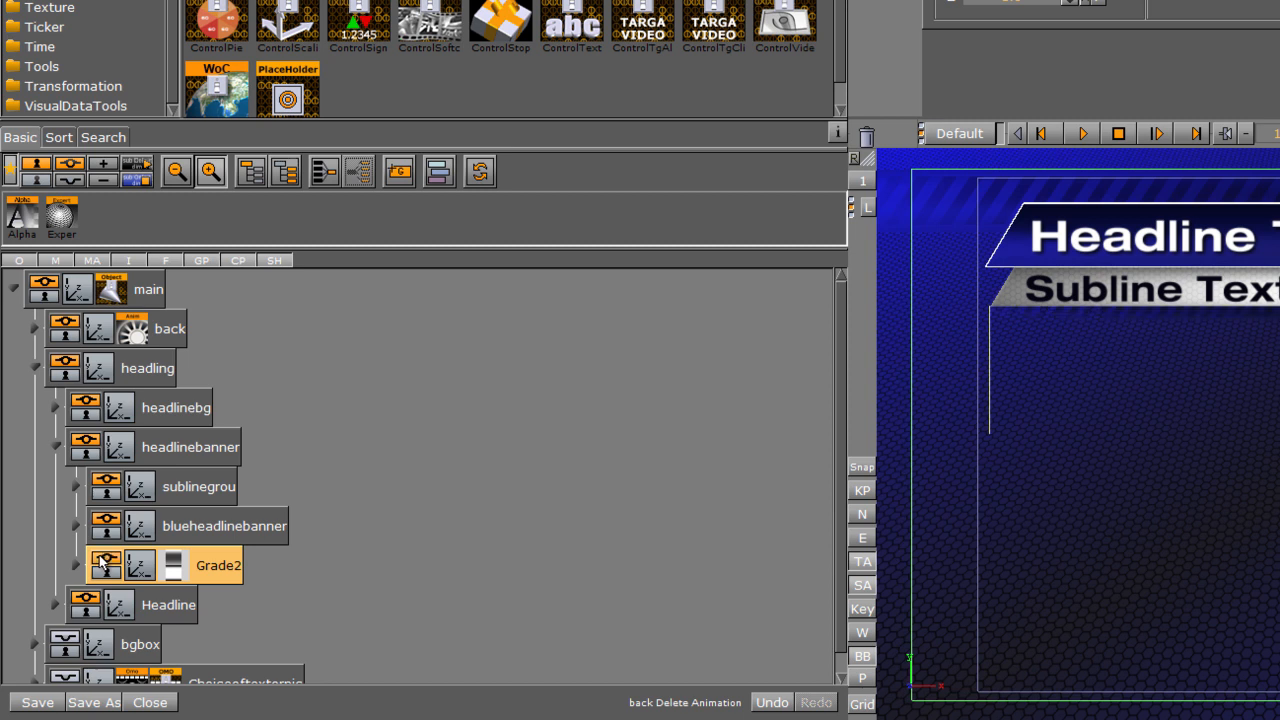
{"action": "left_click", "coordinate": [104, 563]}
{"action": "left_click", "coordinate": [105, 487]}
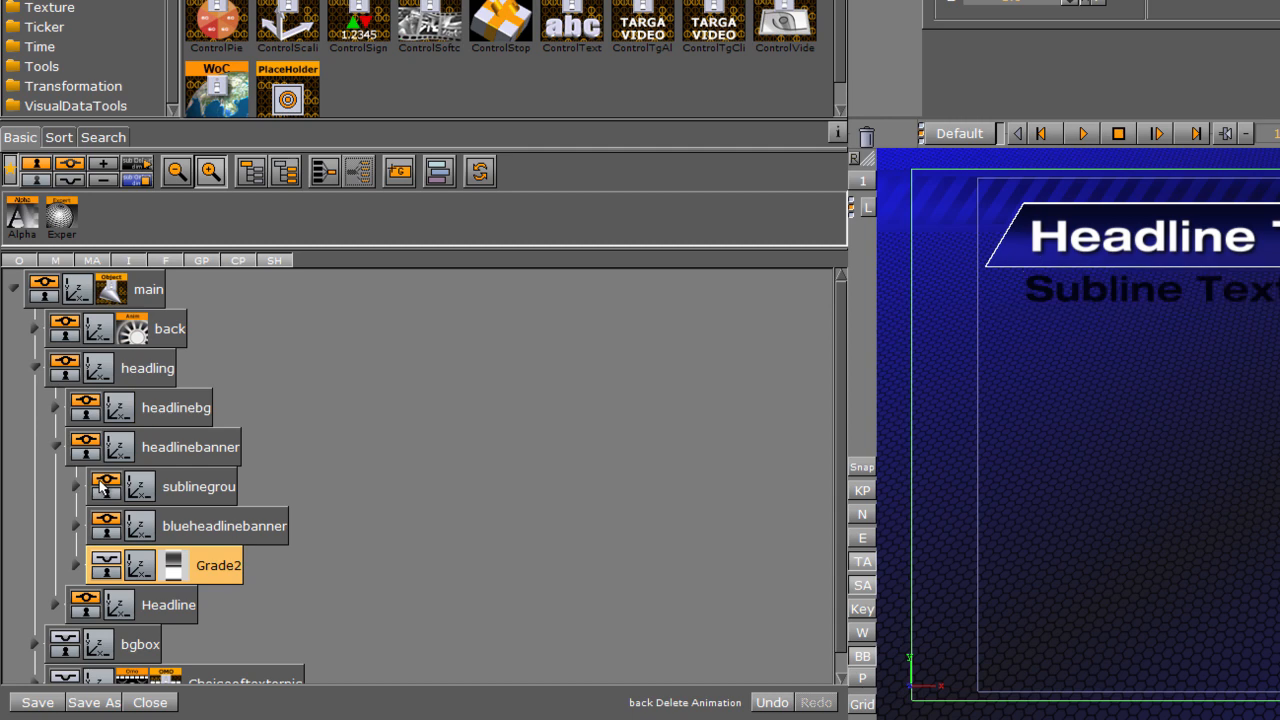
- Animate blueheadlinebanner sliding in by keyframing its X position at 672 on frame 0
{"action": "left_click", "coordinate": [140, 530]}
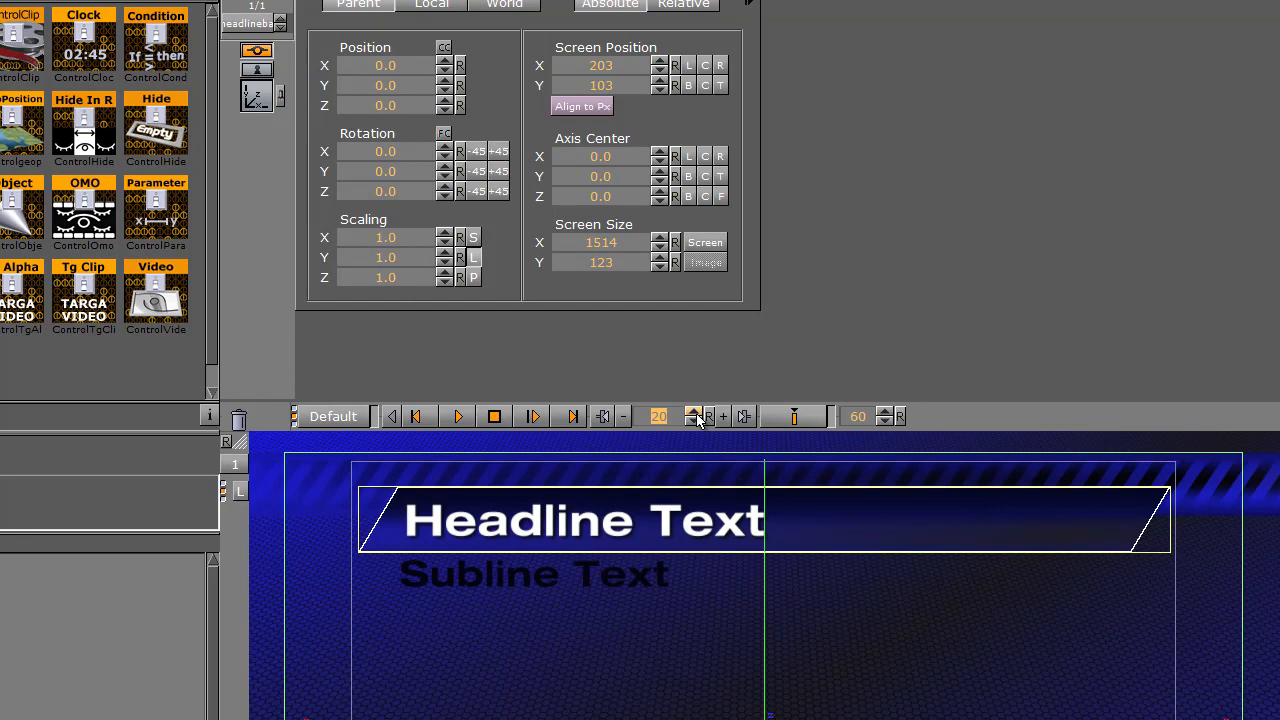
{"action": "left_click_drag", "start_coordinate": [668, 414], "coordinate": [590, 420]}
{"action": "left_click_drag", "start_coordinate": [365, 80], "coordinate": [1035, 92]}
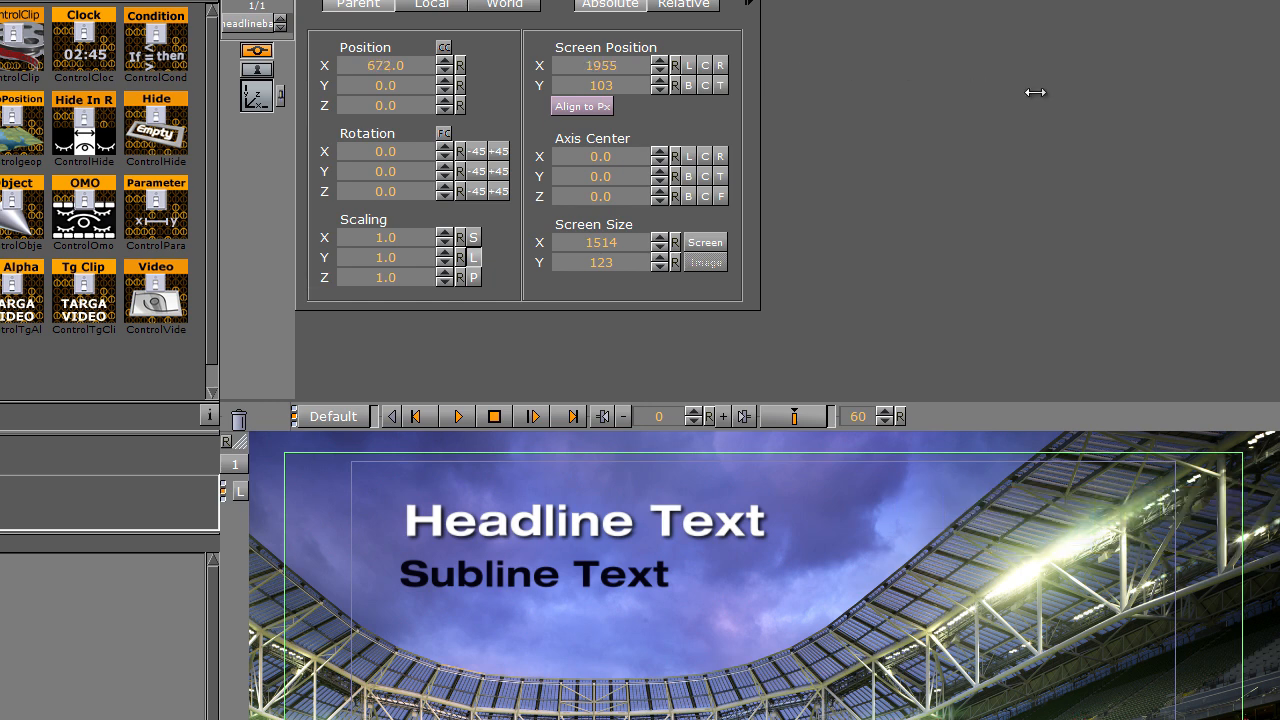
{"action": "left_click", "coordinate": [790, 414]}
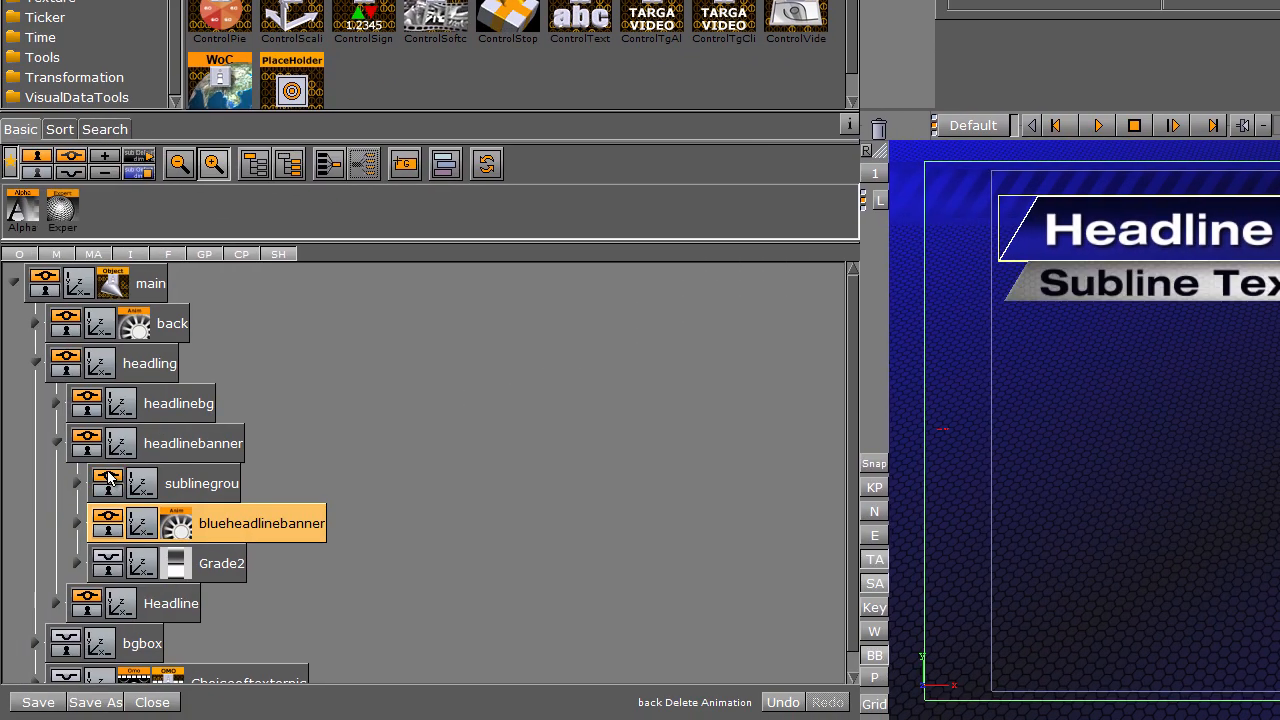
- Keyframe sublinegrou's resting position, keyframe its X position at -668 on frame 2, and play the animation
{"action": "left_click", "coordinate": [134, 486]}
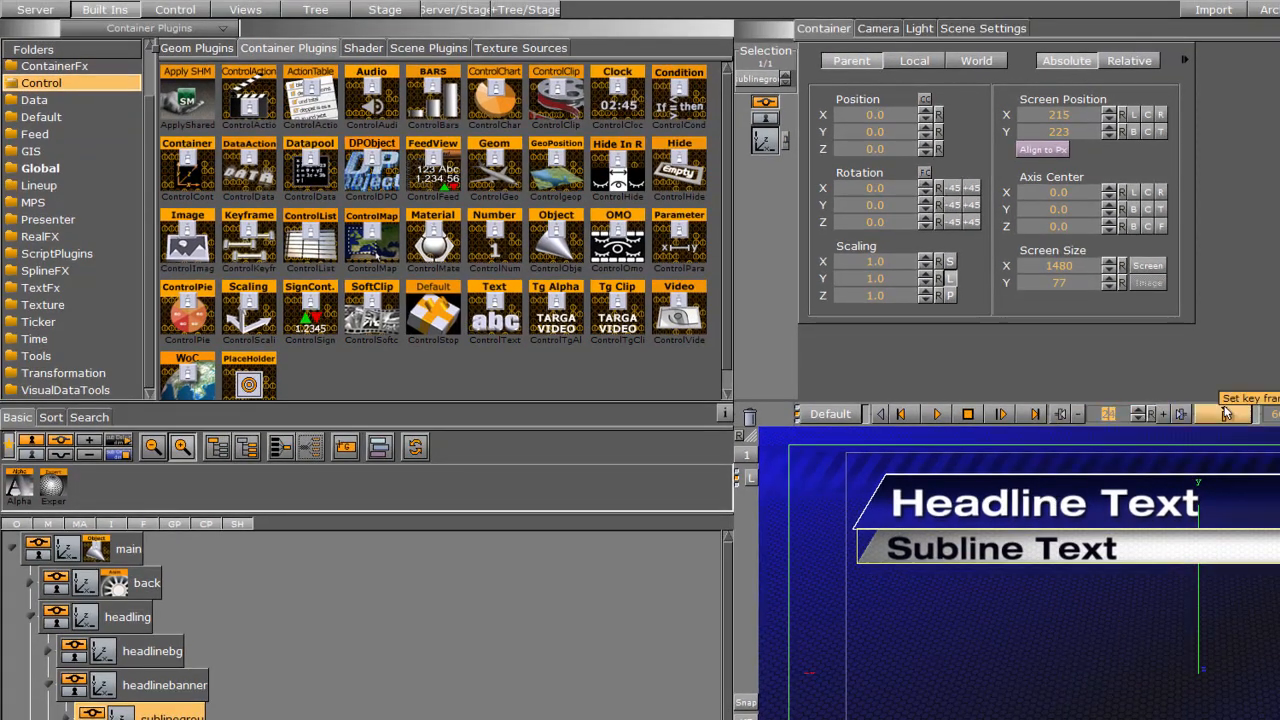
{"action": "left_click", "coordinate": [1227, 414]}
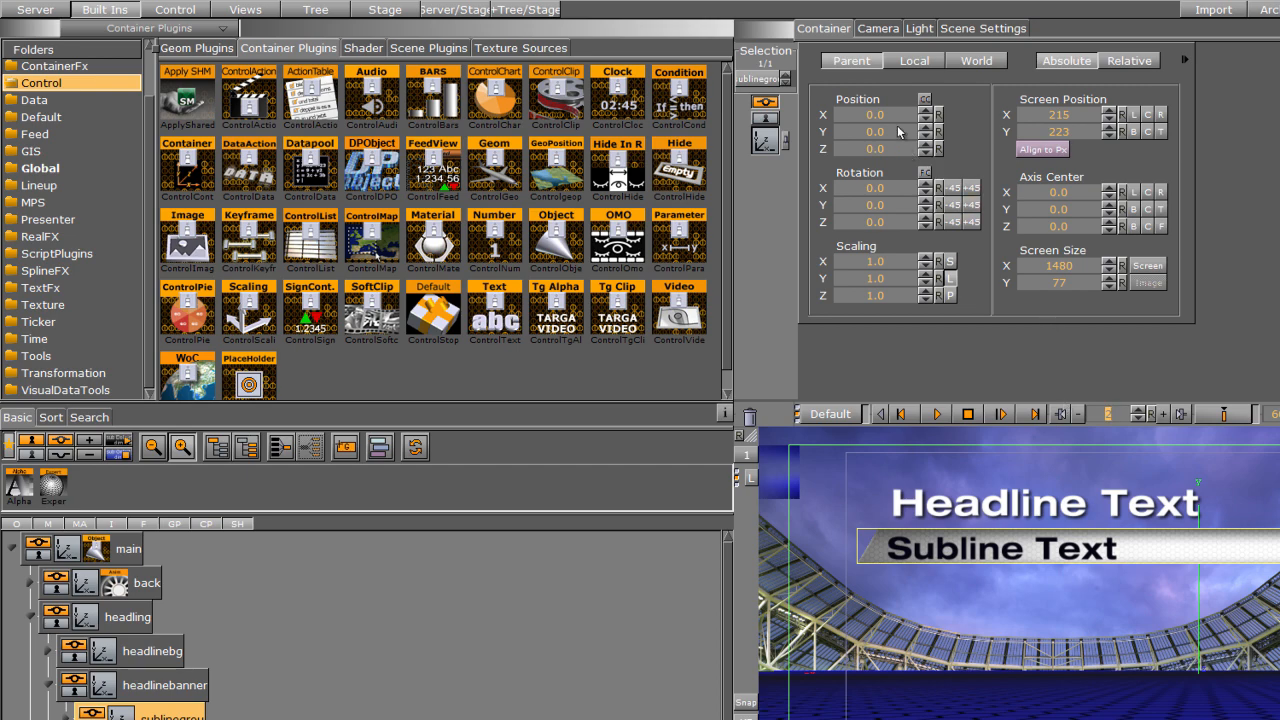
{"action": "left_click_drag", "start_coordinate": [895, 117], "coordinate": [840, 117]}
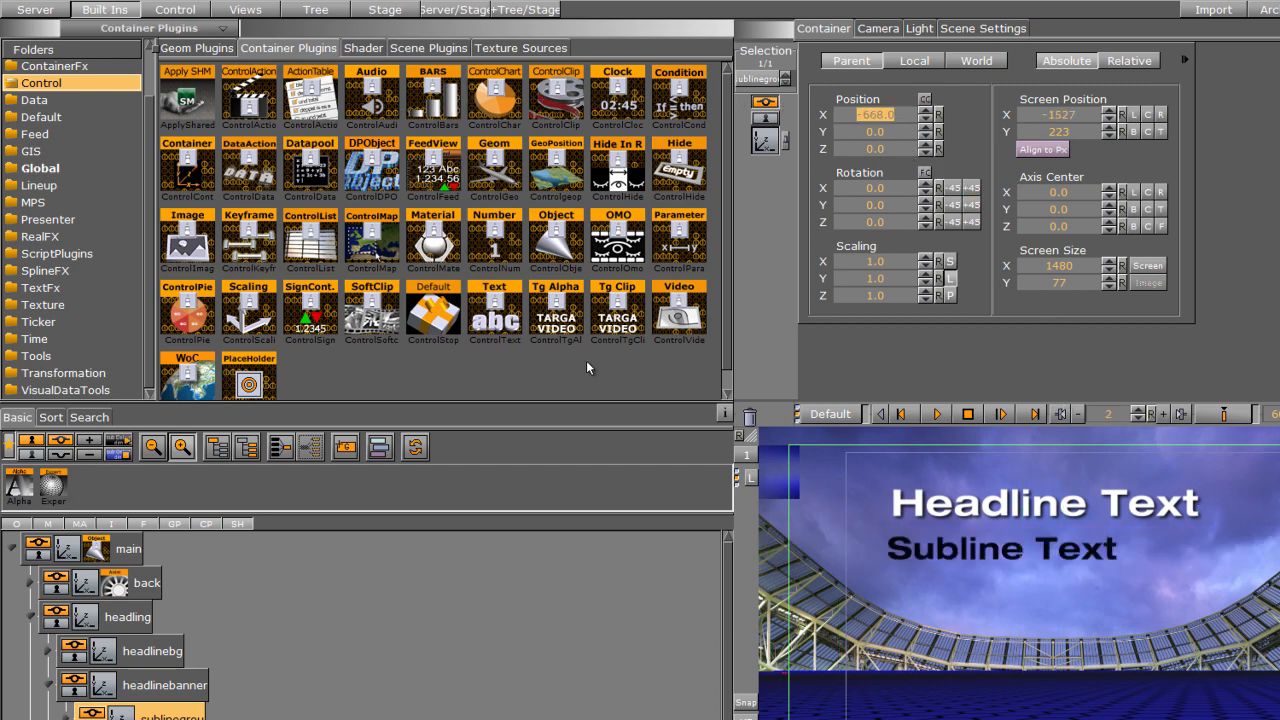
{"action": "left_click", "coordinate": [1224, 414]}
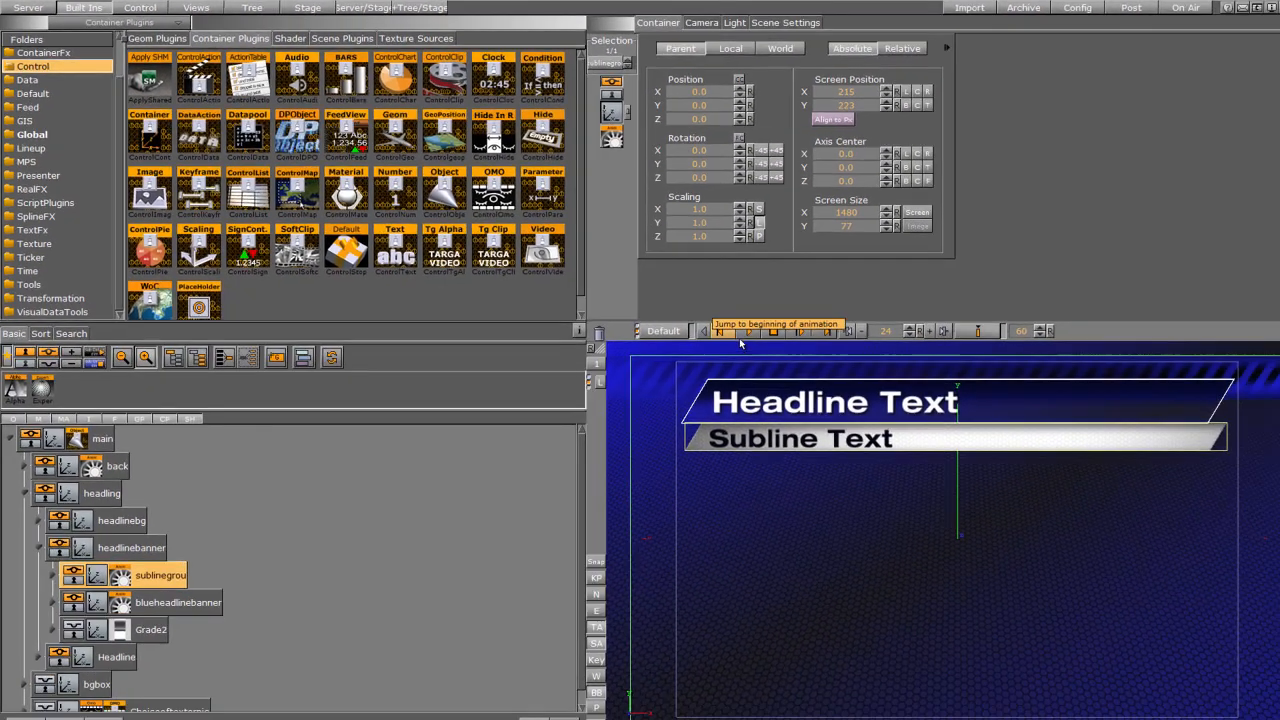
{"action": "left_click", "coordinate": [937, 414]}
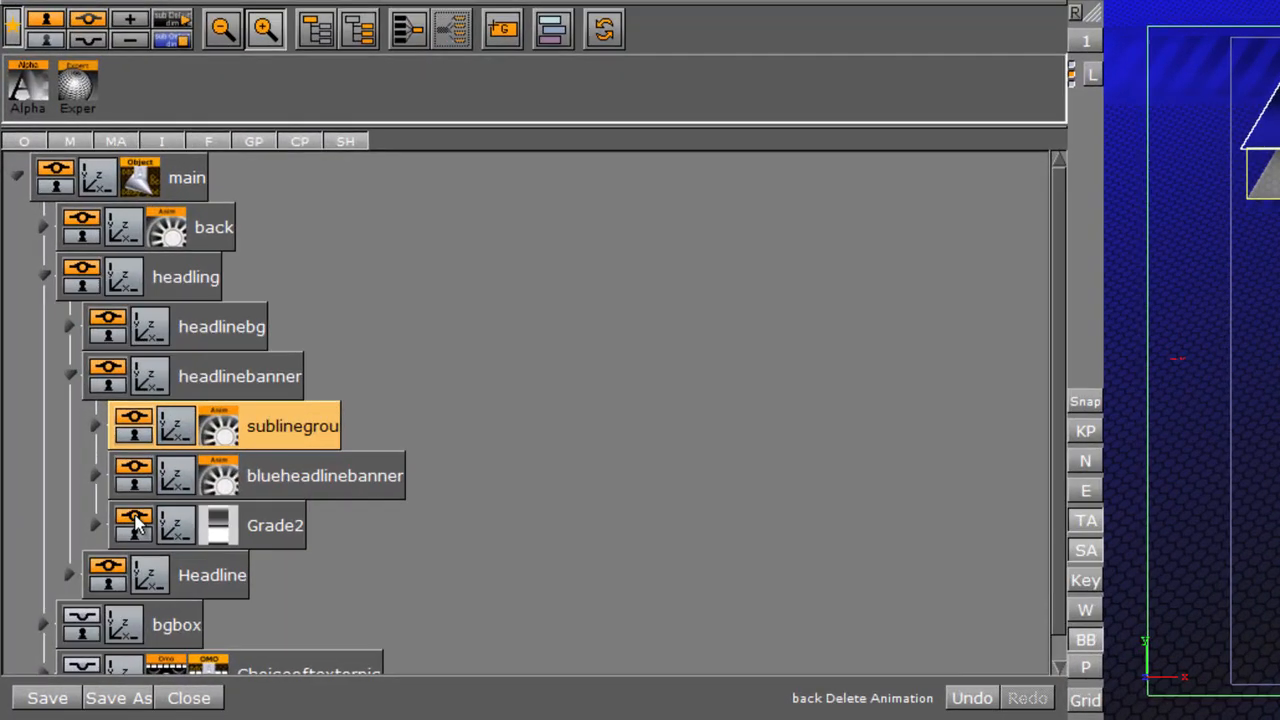
- Animate the position of Grade2 inside headlinebanner with keyframes on frames 26 and 0
{"action": "left_click", "coordinate": [74, 613]}
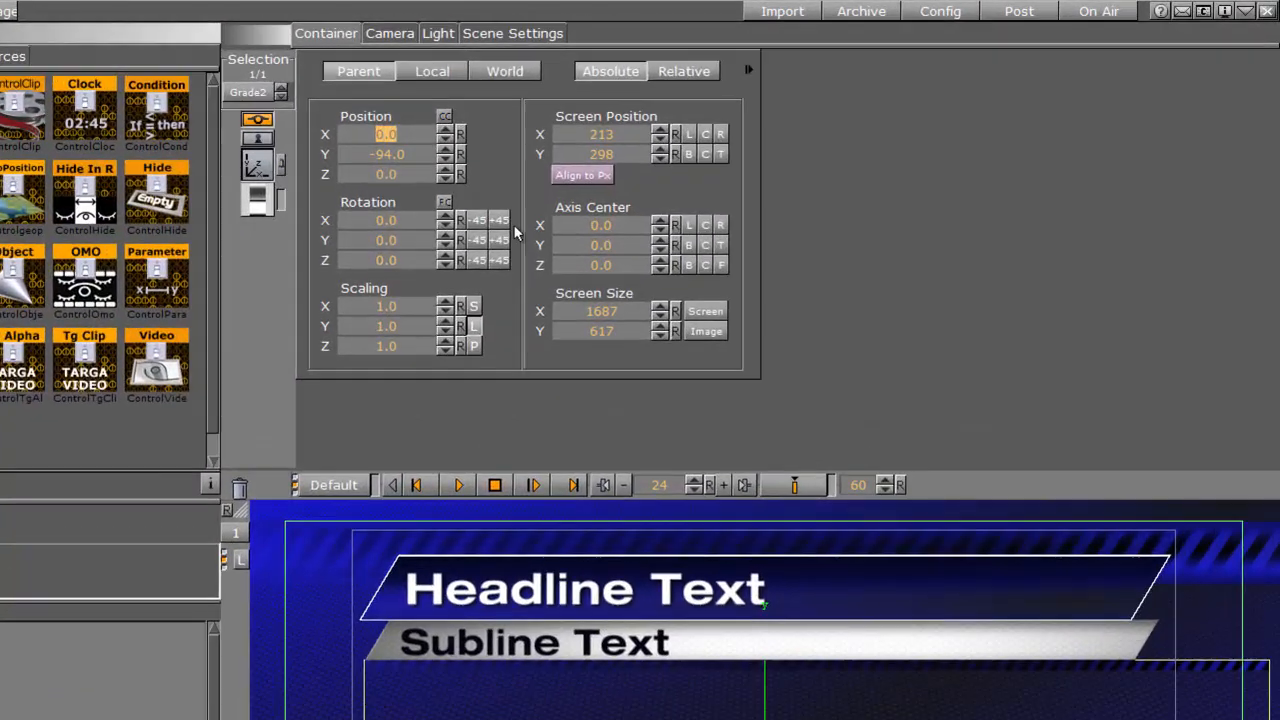
{"action": "left_click", "coordinate": [693, 481]}
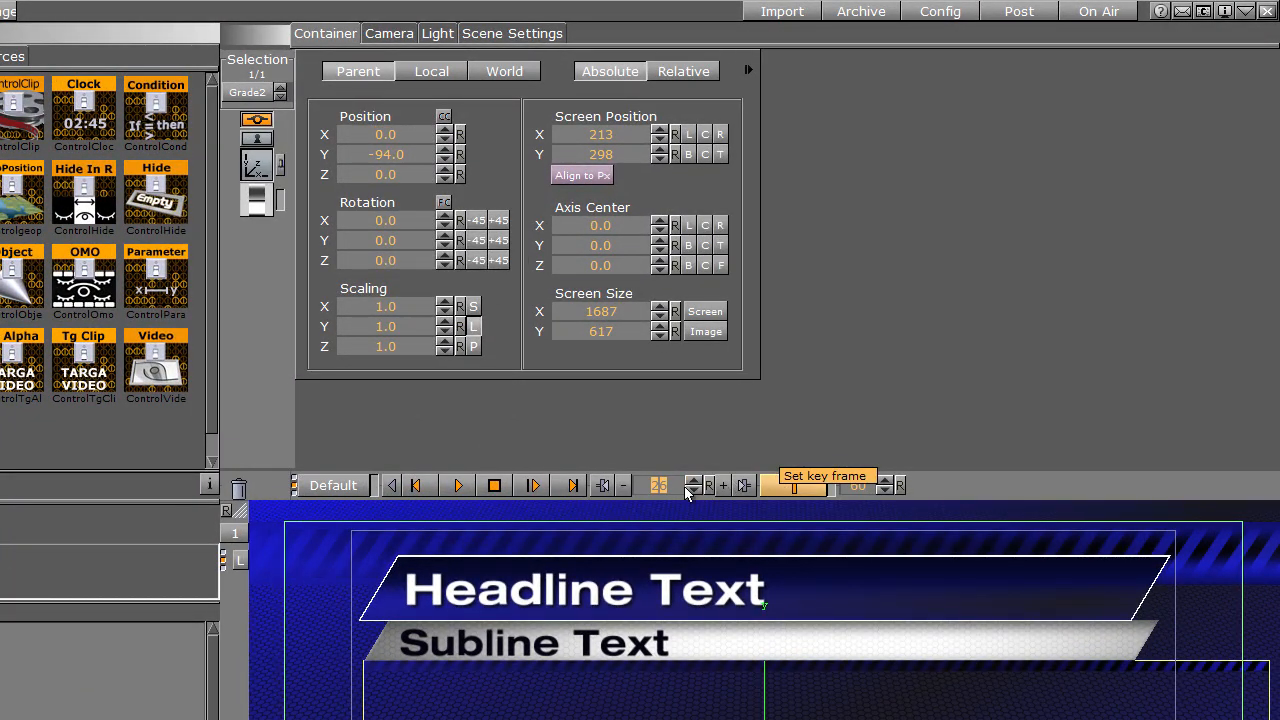
{"action": "left_click", "coordinate": [708, 486]}
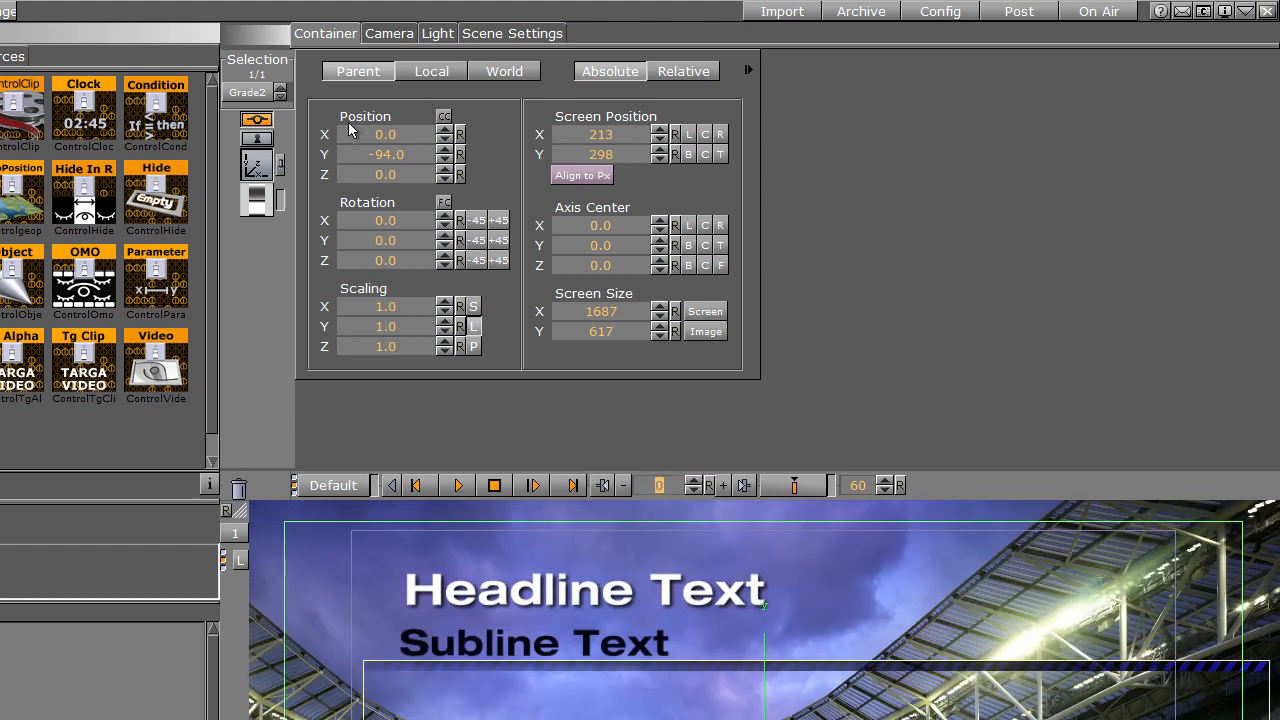
{"action": "left_click", "coordinate": [795, 485]}
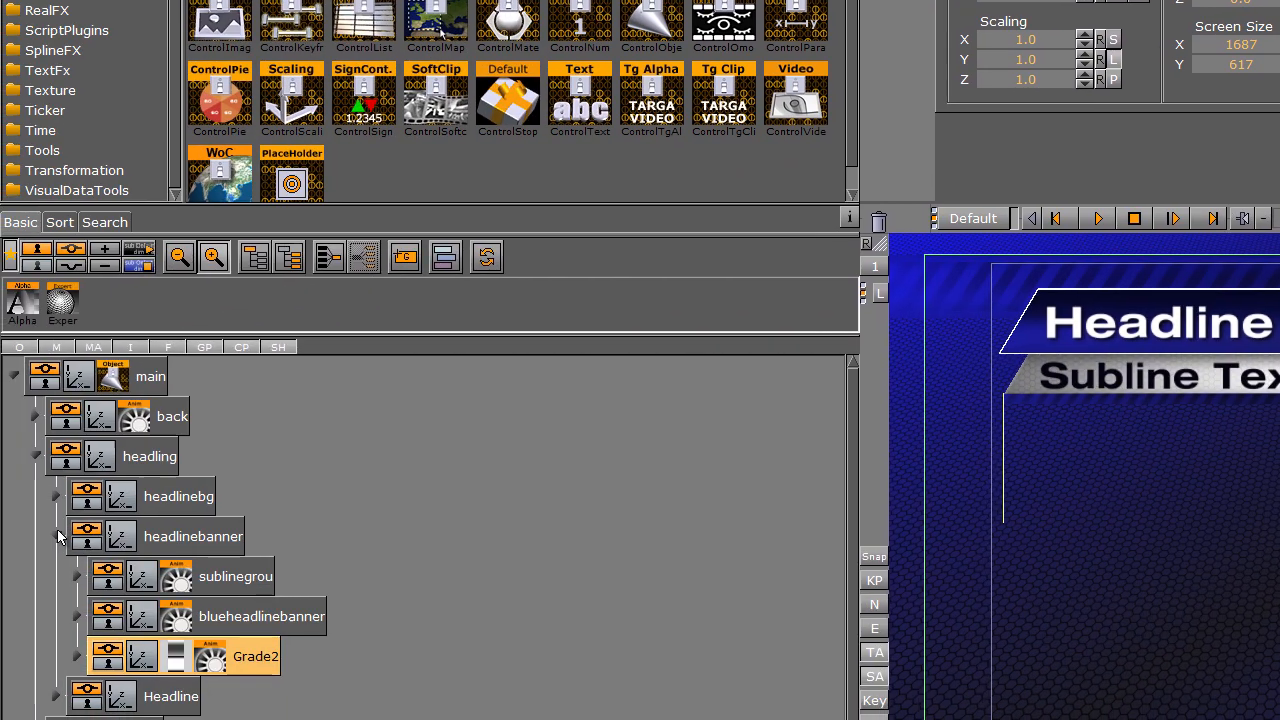
- Collapse headlinebanner, expand Headline and apply the TFxScale text effect to the hedline container
{"action": "left_click", "coordinate": [57, 535]}
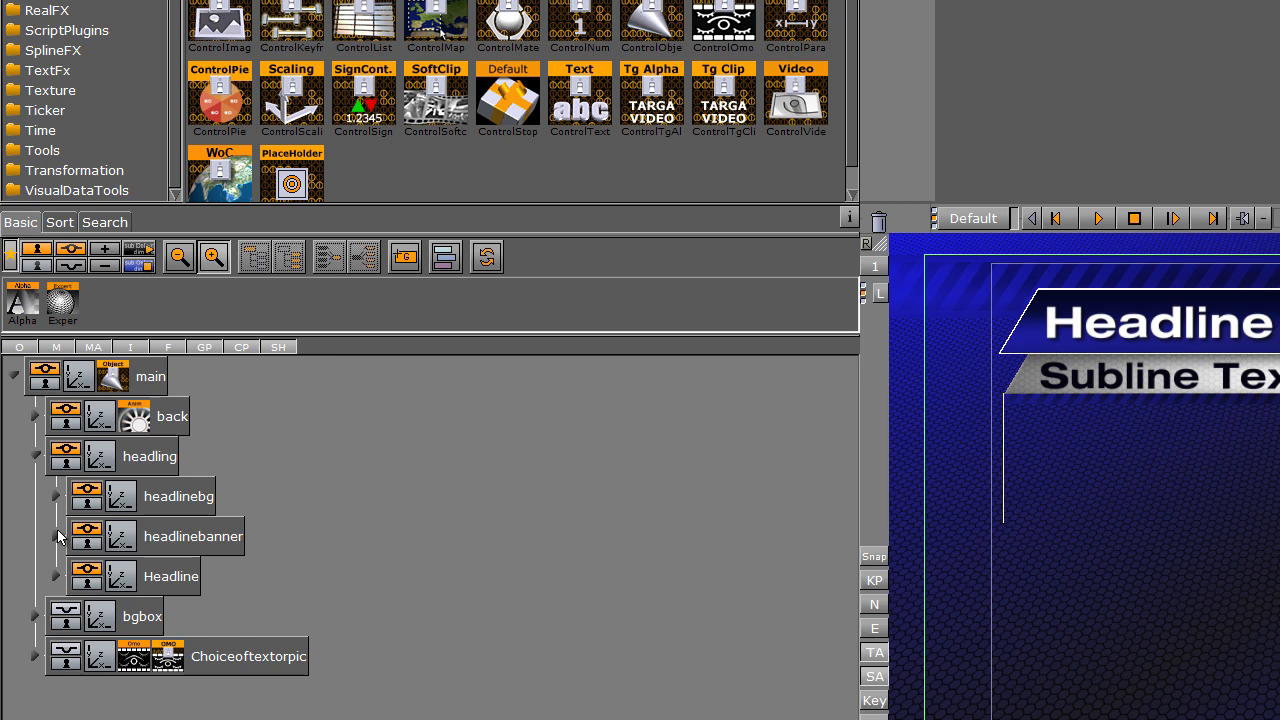
{"action": "left_click", "coordinate": [80, 570]}
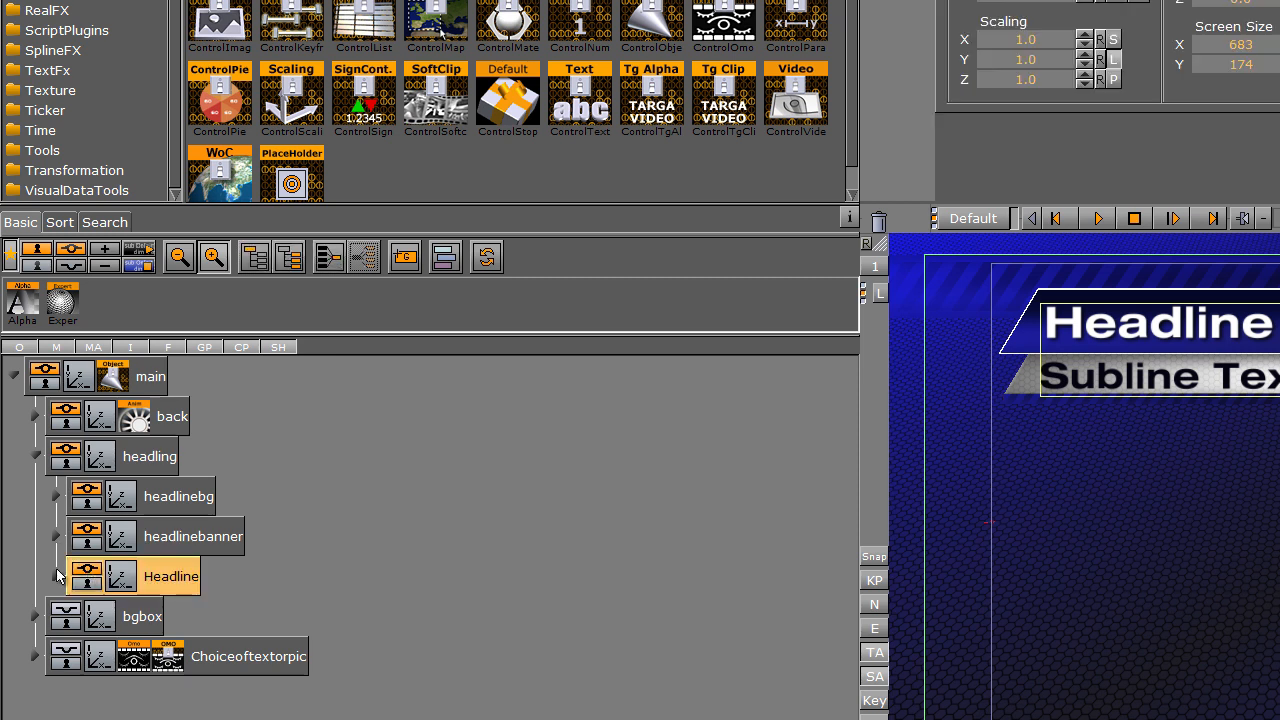
{"action": "left_click", "coordinate": [56, 576]}
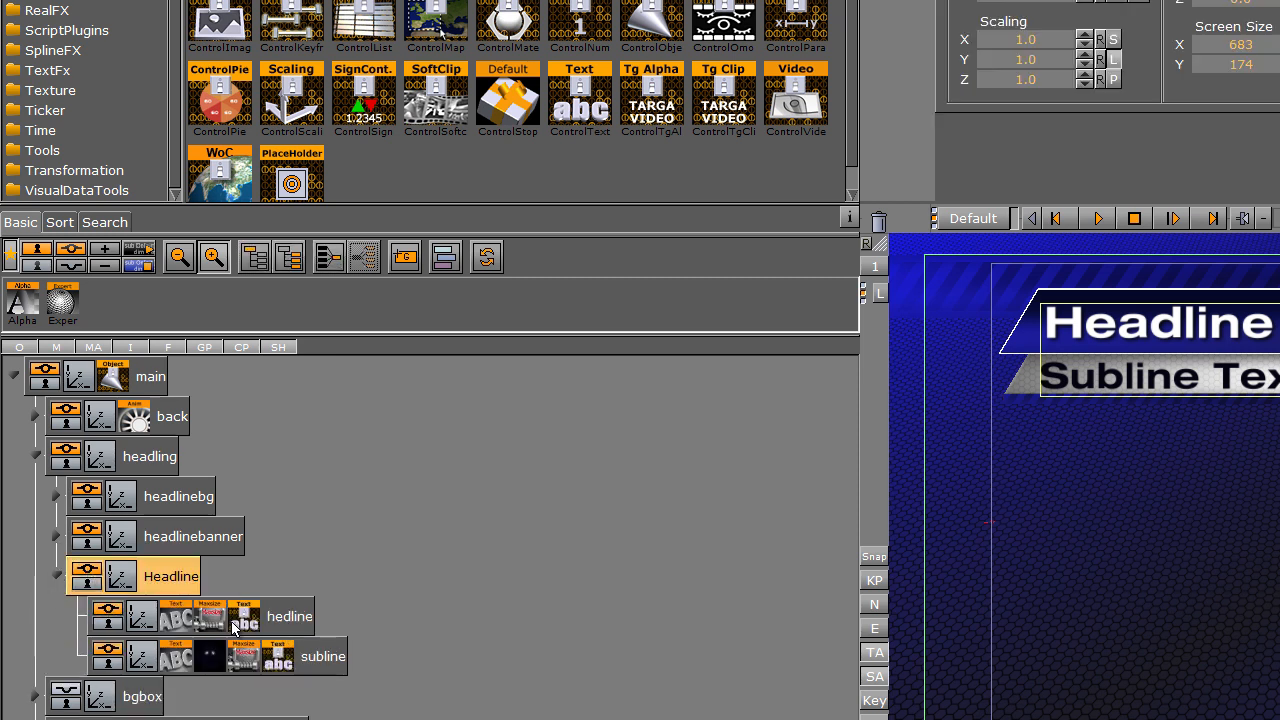
{"action": "left_click", "coordinate": [56, 66]}
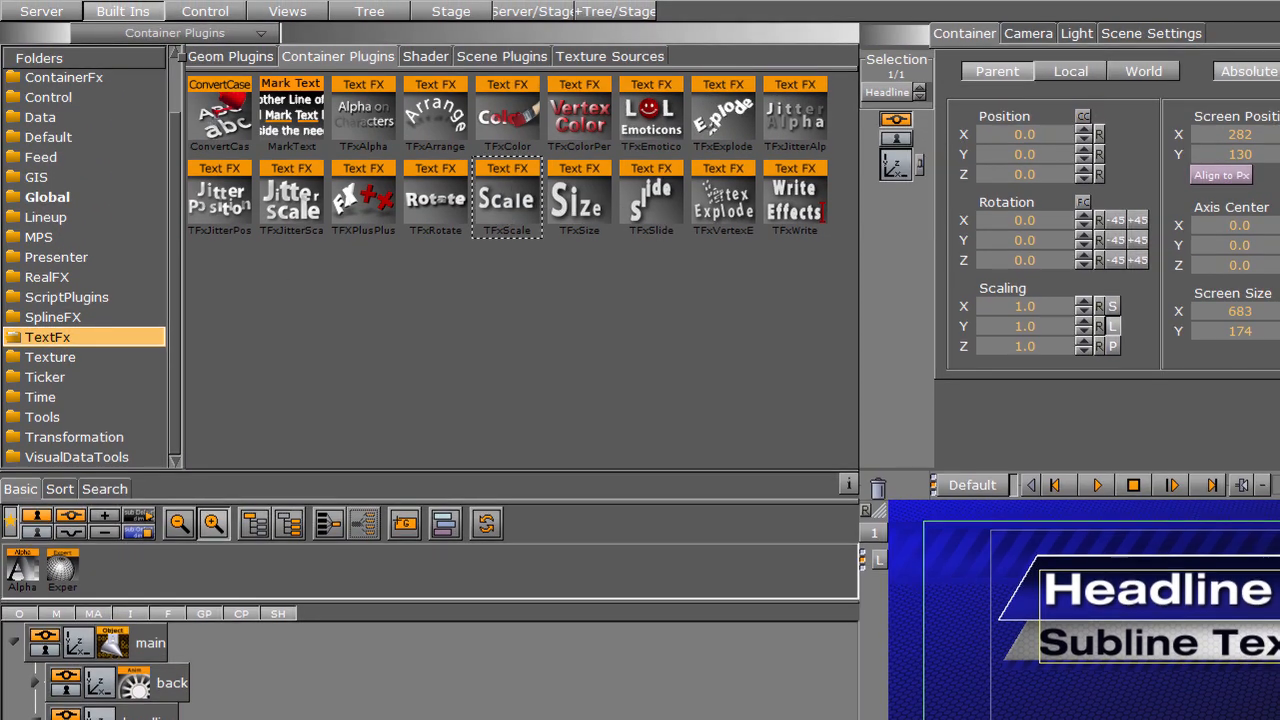
{"action": "left_click_drag", "start_coordinate": [503, 211], "coordinate": [251, 621]}
{"action": "left_click_drag", "start_coordinate": [200, 704], "coordinate": [221, 701]}
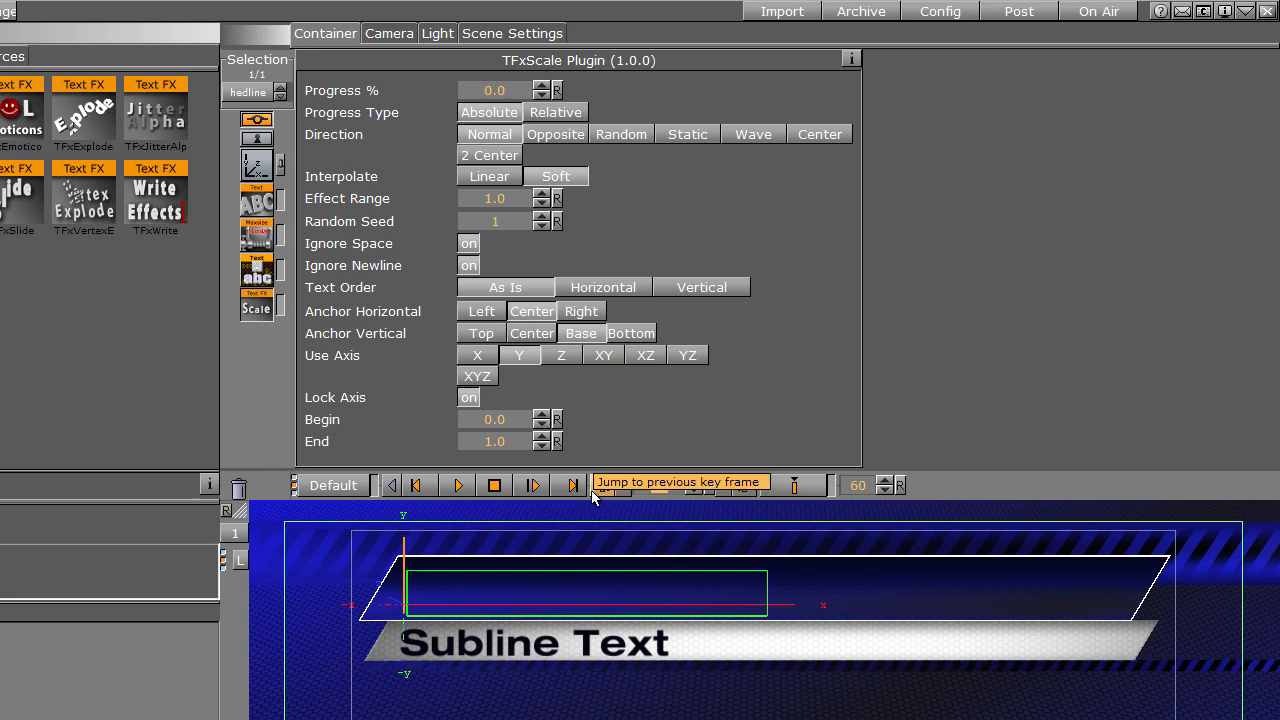
- Keyframe hedline's TFxScale progress at 100 on frame 25 and at 0, moving the 0 keyframe earlier to about 0.2 s
{"action": "type", "text": "0"}
{"action": "key", "text": "Return"}
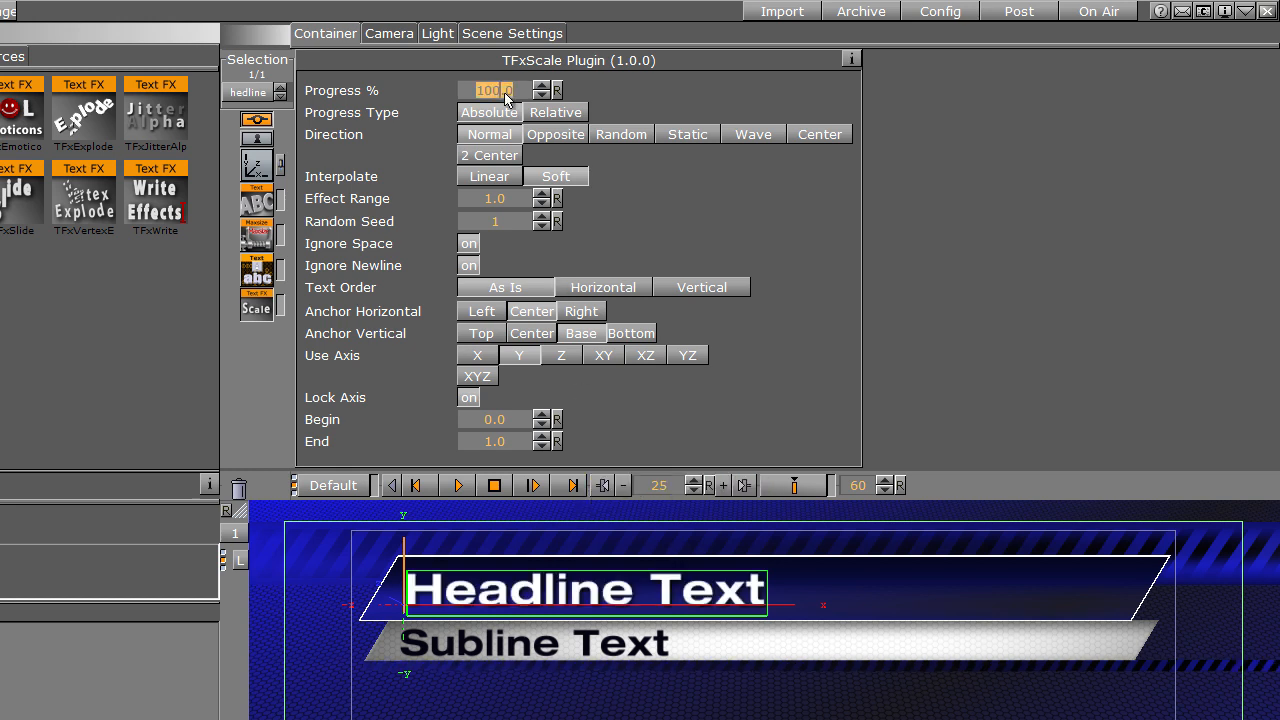
{"action": "left_click", "coordinate": [785, 488]}
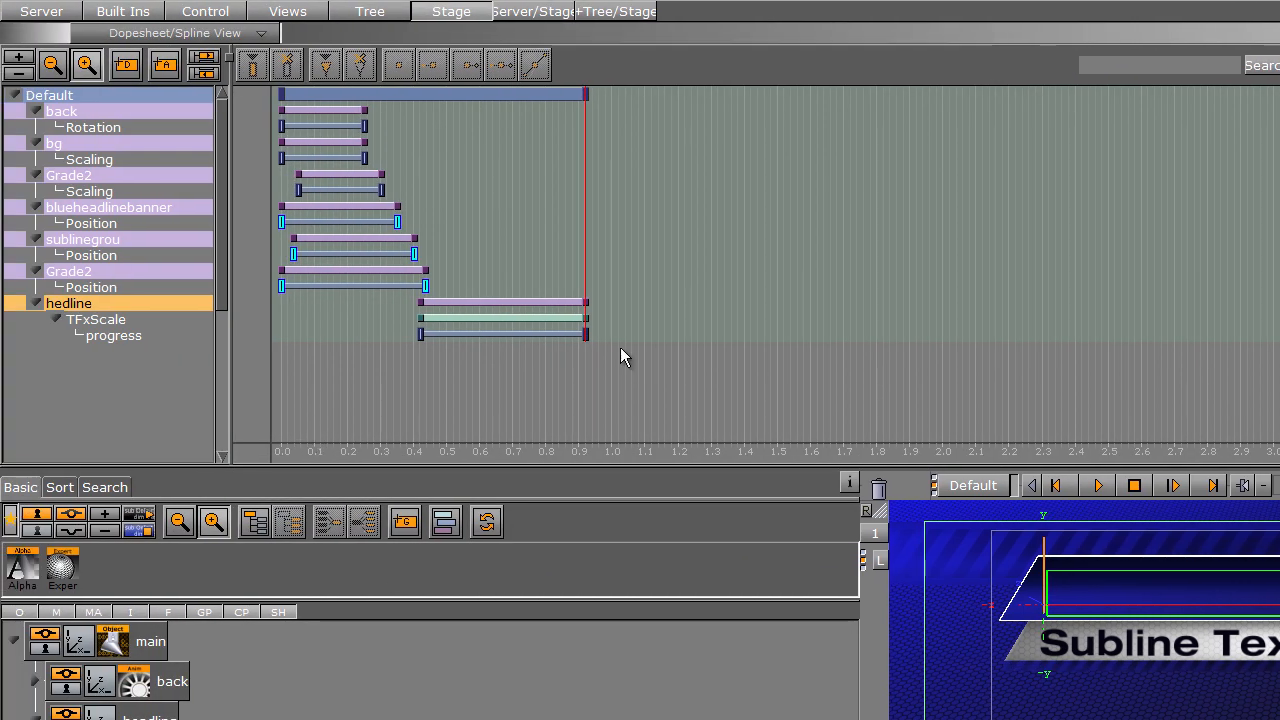
{"action": "left_click_drag", "start_coordinate": [587, 334], "coordinate": [342, 334]}
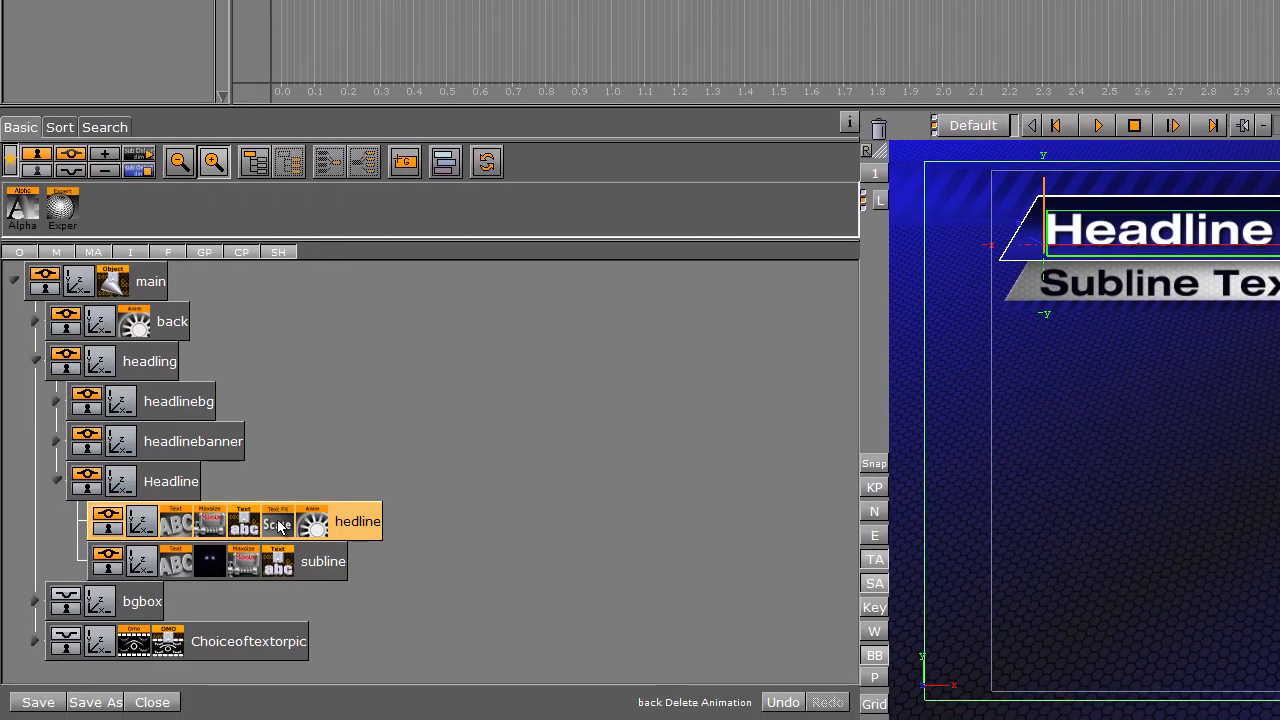
- Copy hedline's TFxScale effect onto subline, set its direction to Opposite and play the animation
{"action": "left_click_drag", "start_coordinate": [278, 526], "coordinate": [290, 565]}
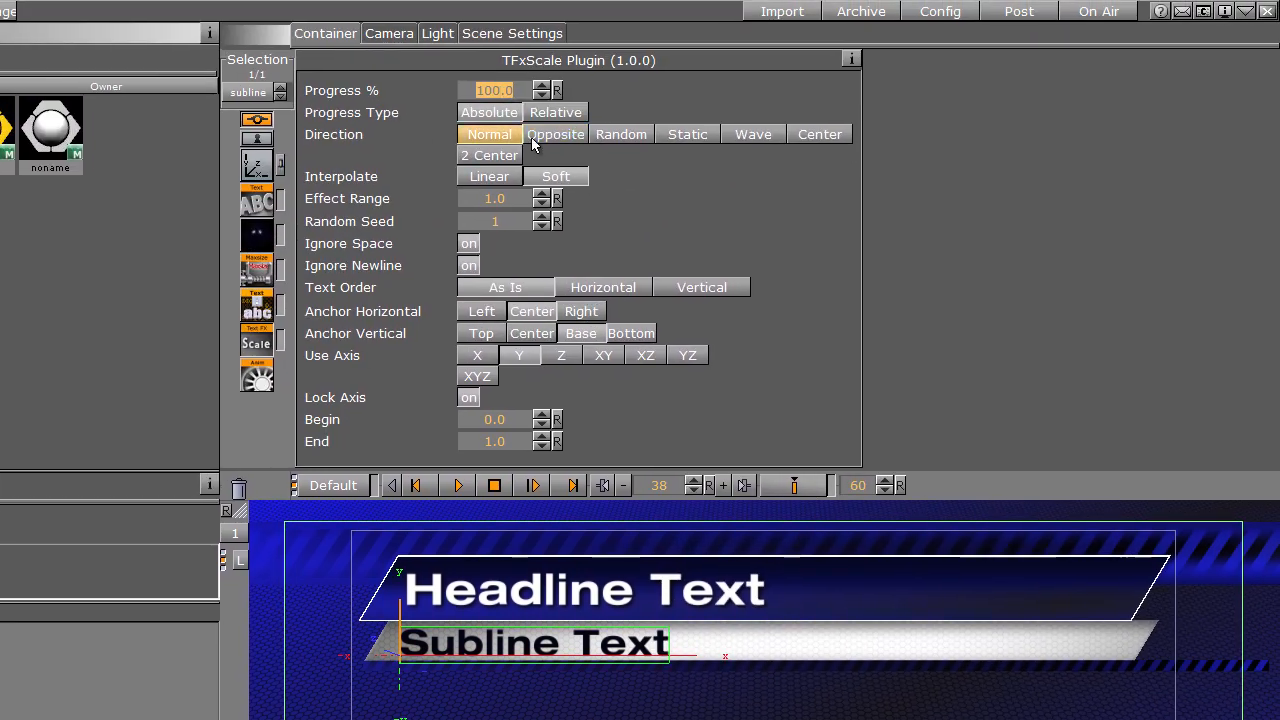
{"action": "left_click", "coordinate": [556, 136]}
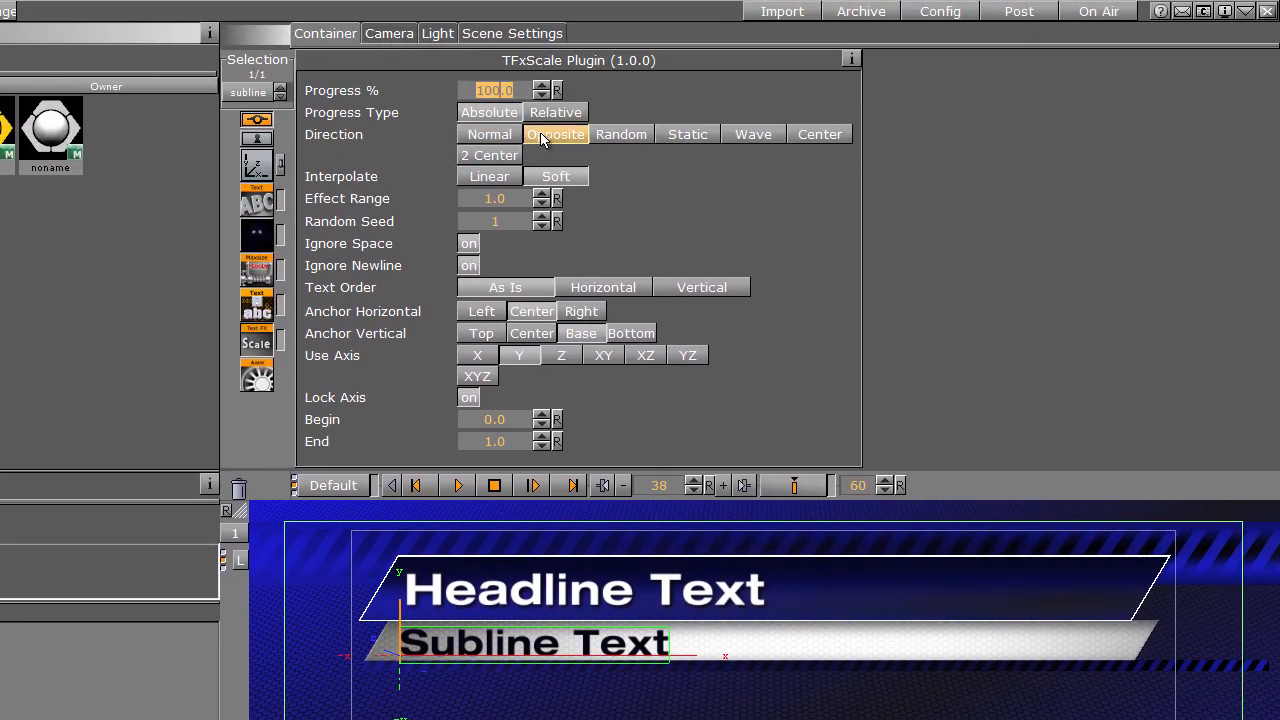
{"action": "left_click", "coordinate": [458, 485]}
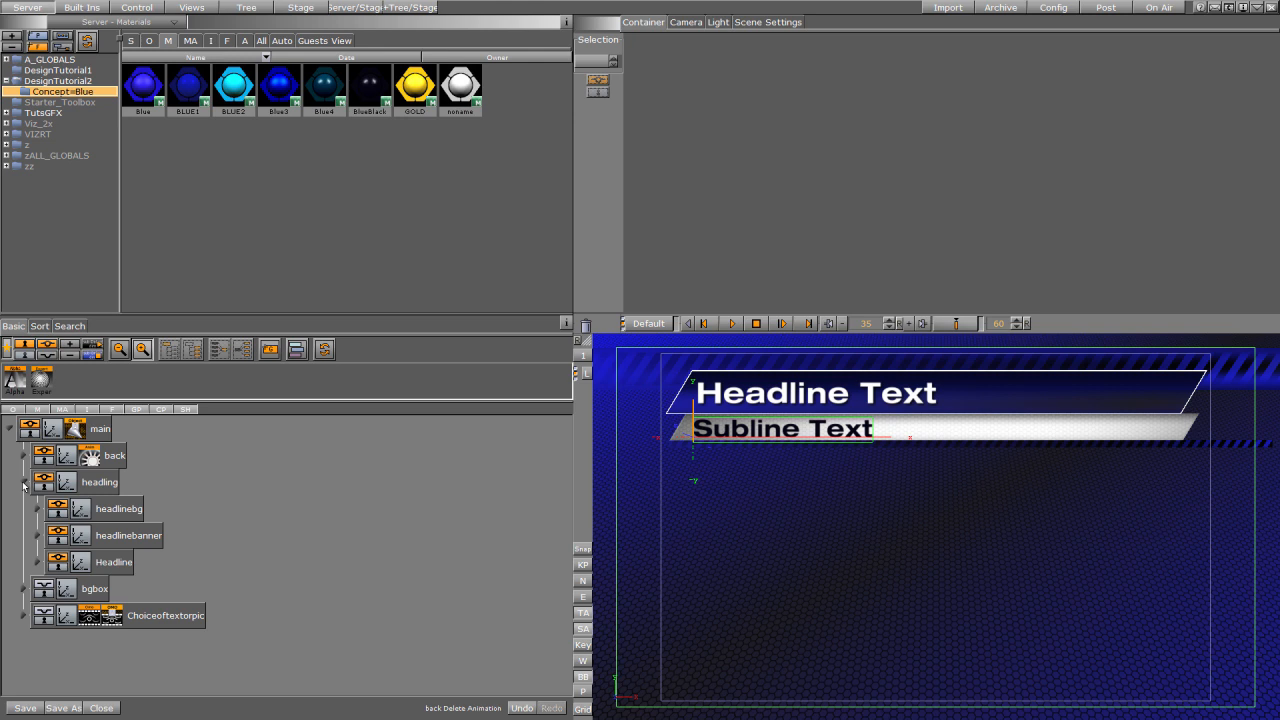
- Collapse headling, show and expand bgbox, and set its X axis center to the left edge
{"action": "left_click", "coordinate": [23, 485]}
{"action": "left_click", "coordinate": [50, 508]}
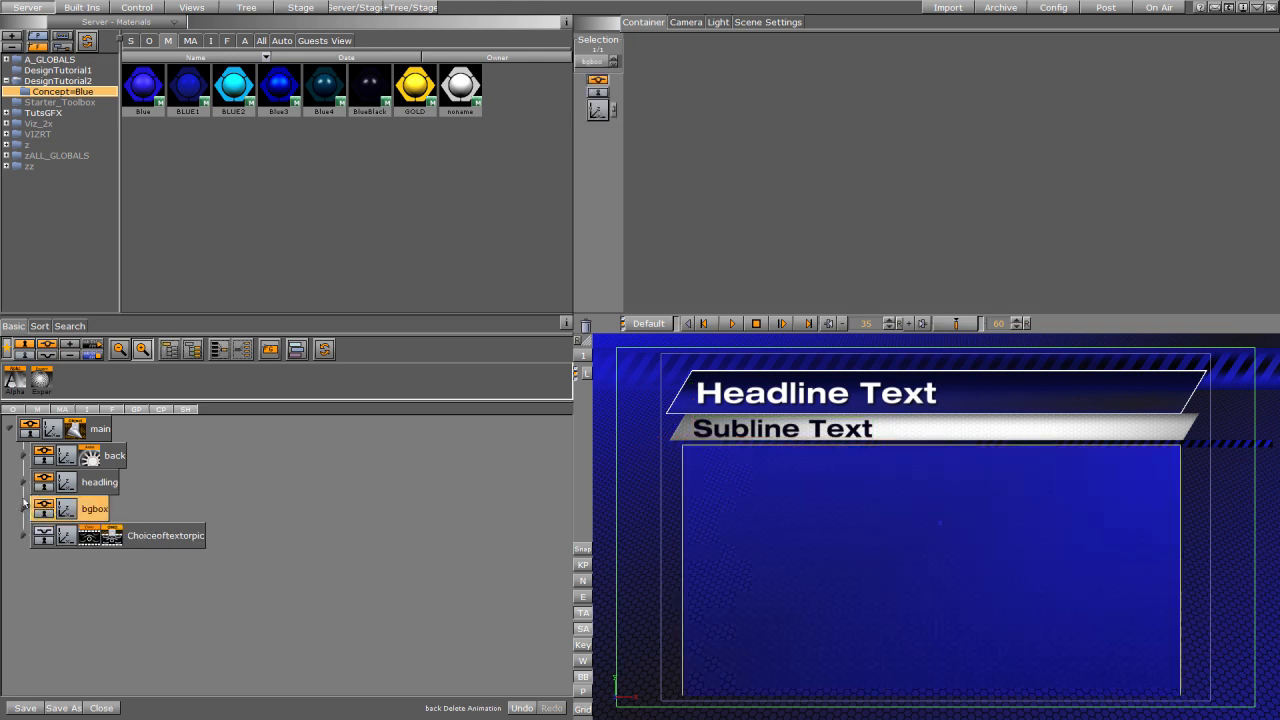
{"action": "left_click", "coordinate": [23, 511]}
{"action": "left_click", "coordinate": [67, 511]}
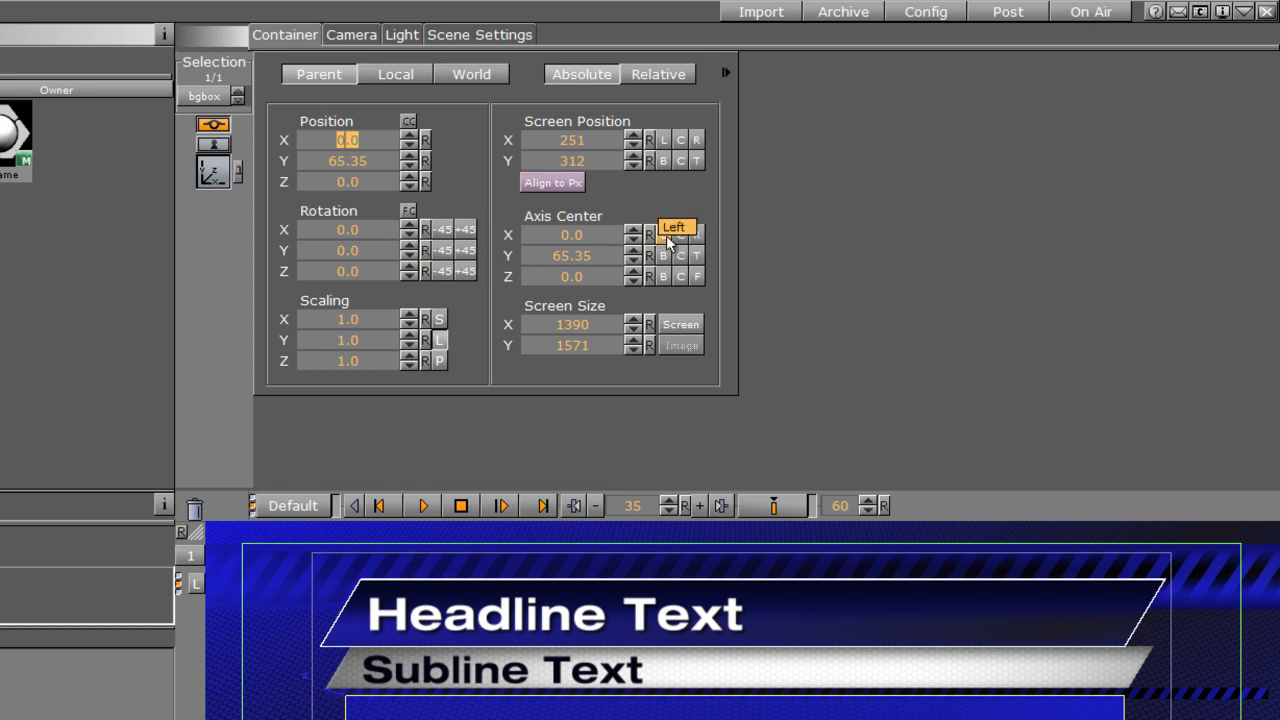
{"action": "left_click", "coordinate": [697, 234]}
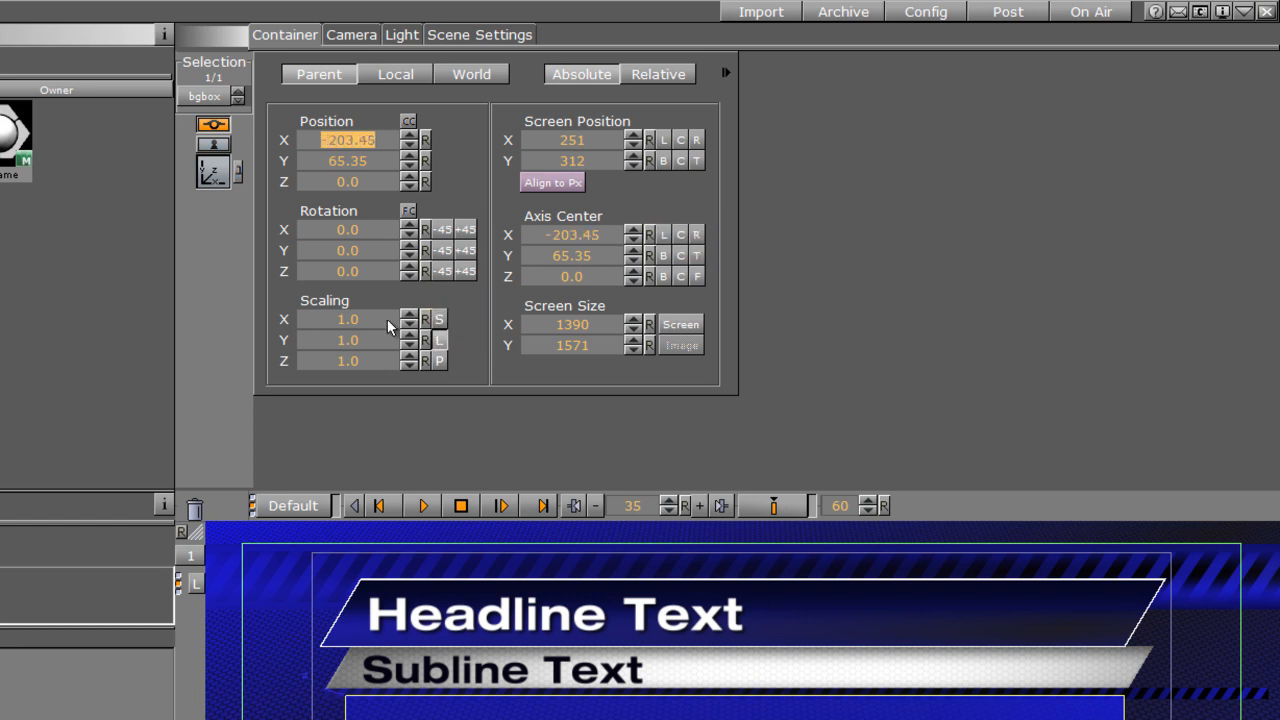
- Animate bgbox widening from its left edge with X scaling keyframes on frames 35 and 0, and play the animation
{"action": "left_click", "coordinate": [783, 506]}
{"action": "left_click_drag", "start_coordinate": [635, 505], "coordinate": [522, 505]}
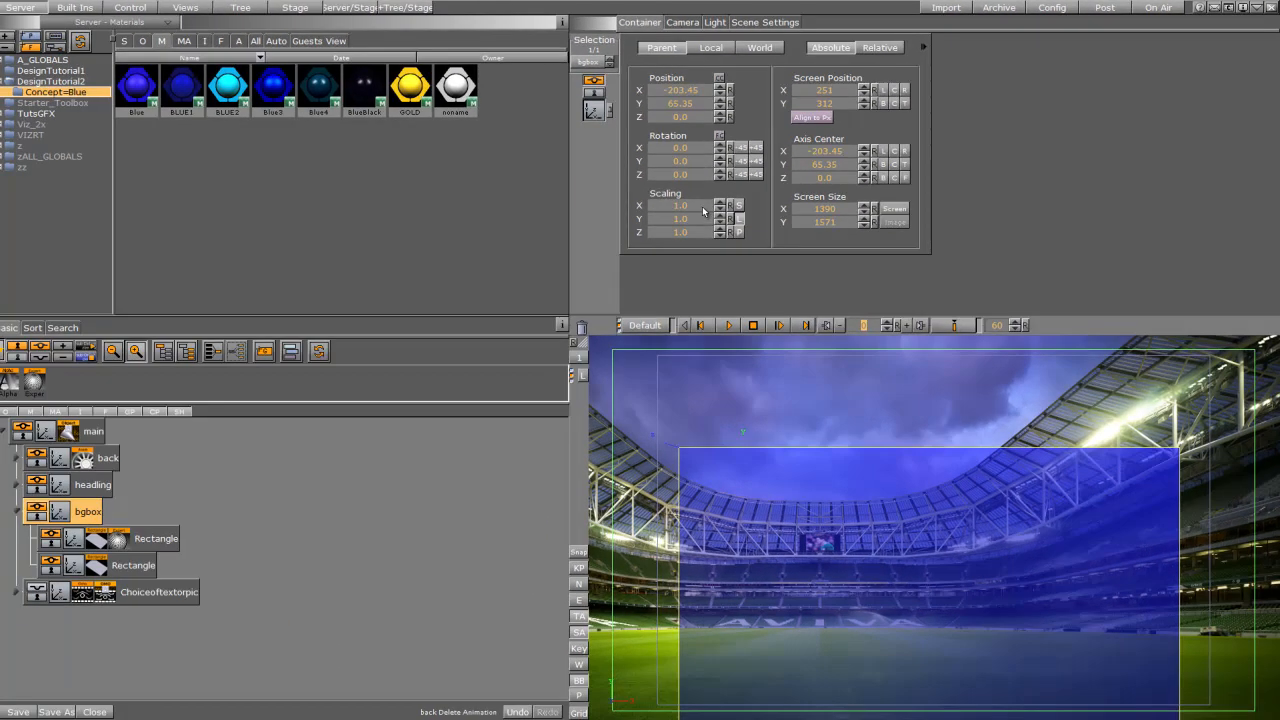
{"action": "left_click_drag", "start_coordinate": [704, 210], "coordinate": [627, 218]}
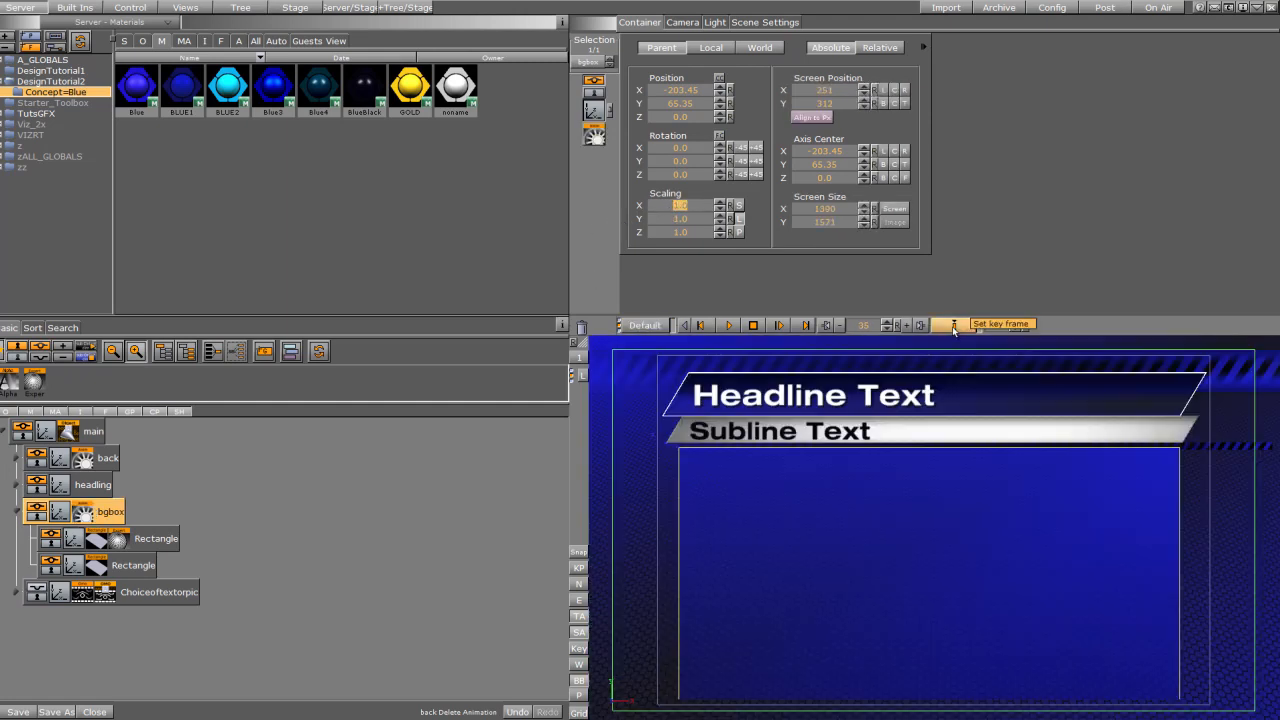
{"action": "left_click", "coordinate": [729, 325]}
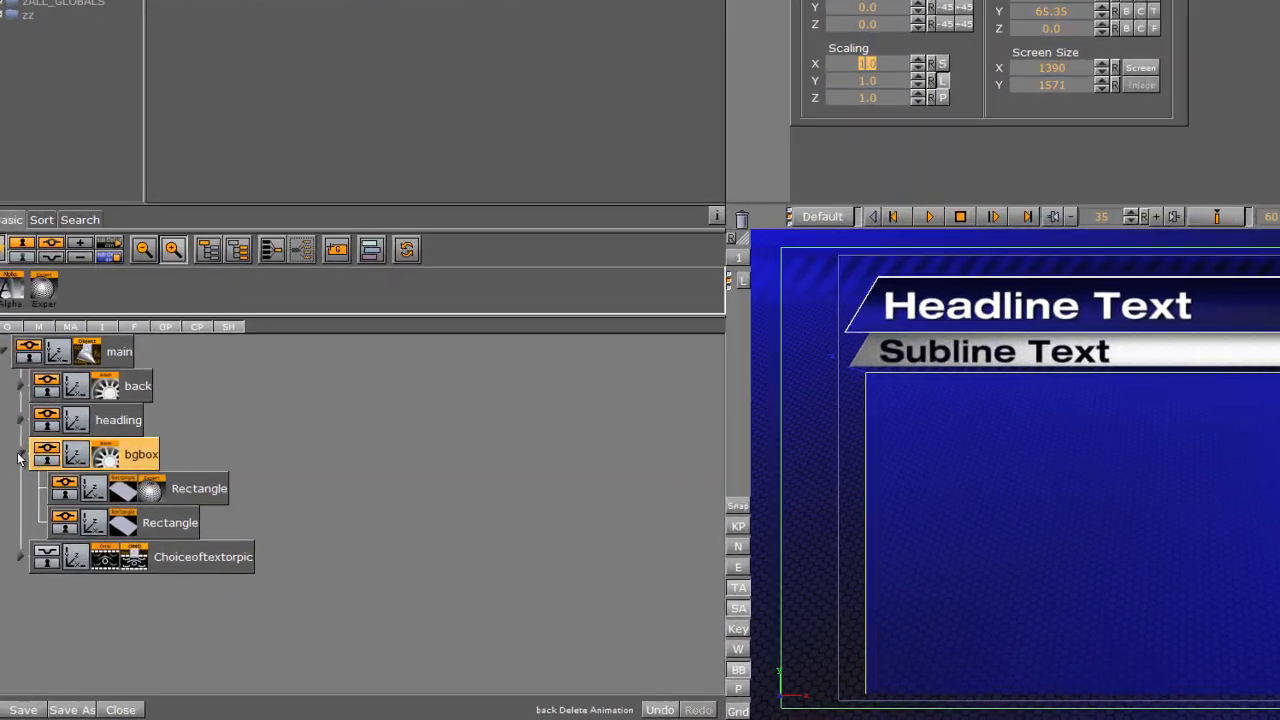
- Collapse bgbox, show and expand Choiceoftextorpic, and set its Omo visible container to 0
{"action": "left_click", "coordinate": [16, 512]}
{"action": "left_click", "coordinate": [48, 455]}
{"action": "left_click", "coordinate": [24, 456]}
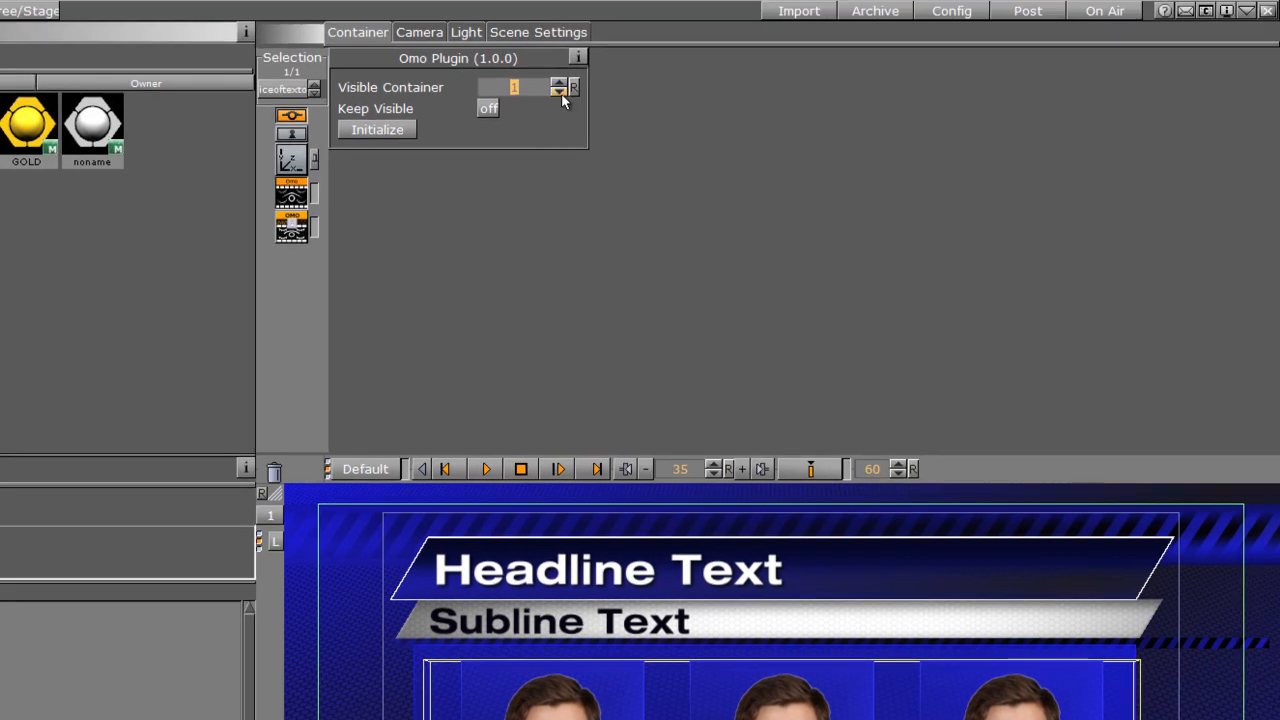
{"action": "left_click", "coordinate": [560, 92]}
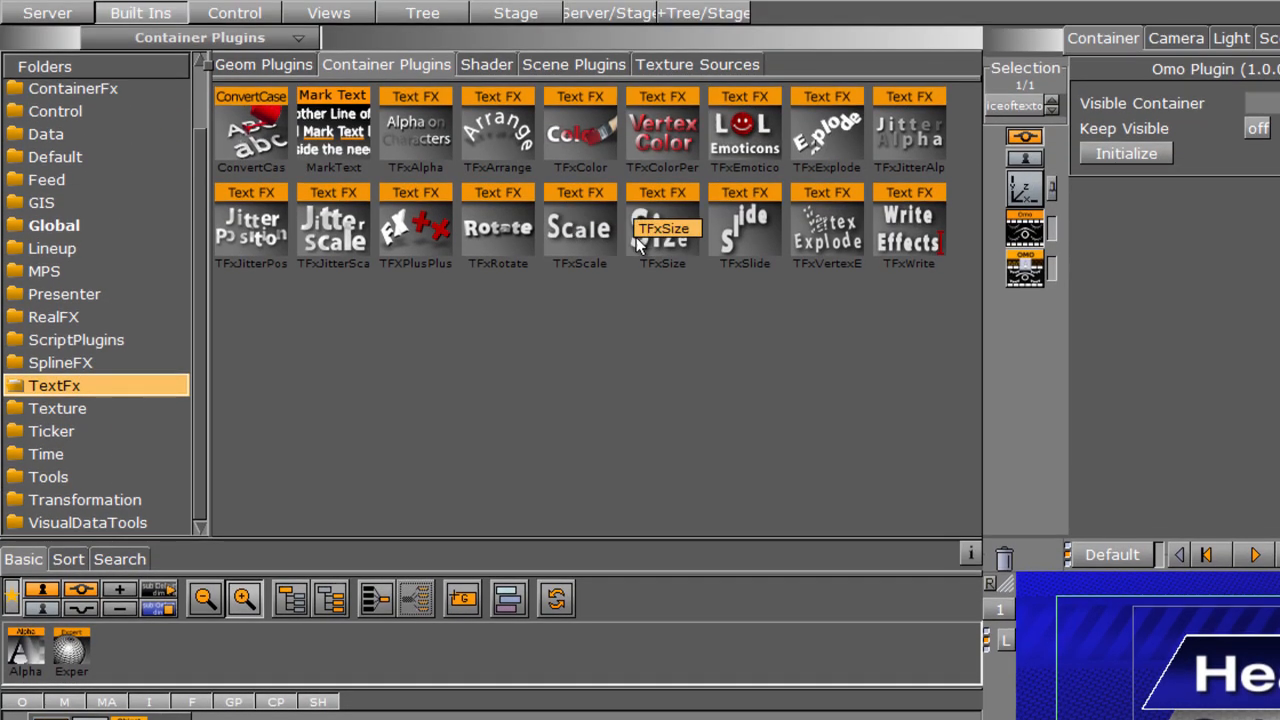
- Apply TFxScale to fullpagetext and keyframe its progress at 100 on frame 40
{"action": "left_click_drag", "start_coordinate": [576, 229], "coordinate": [249, 526]}
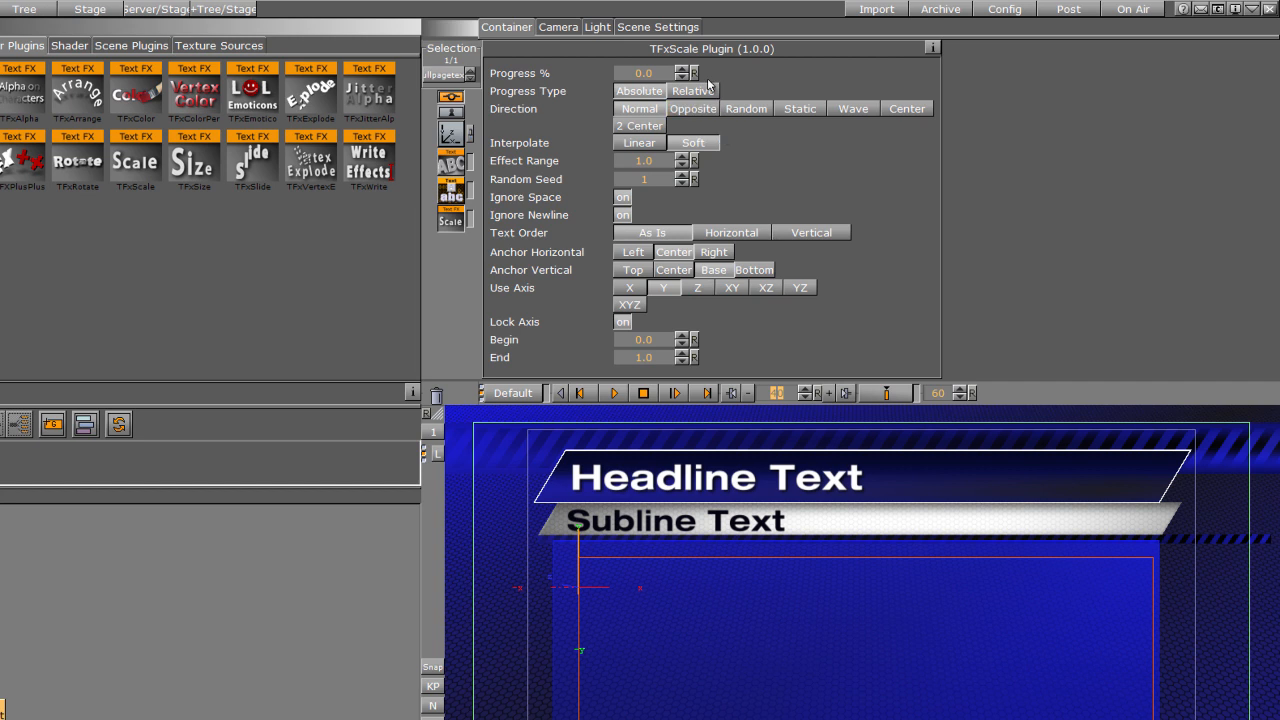
{"action": "left_click", "coordinate": [652, 73]}
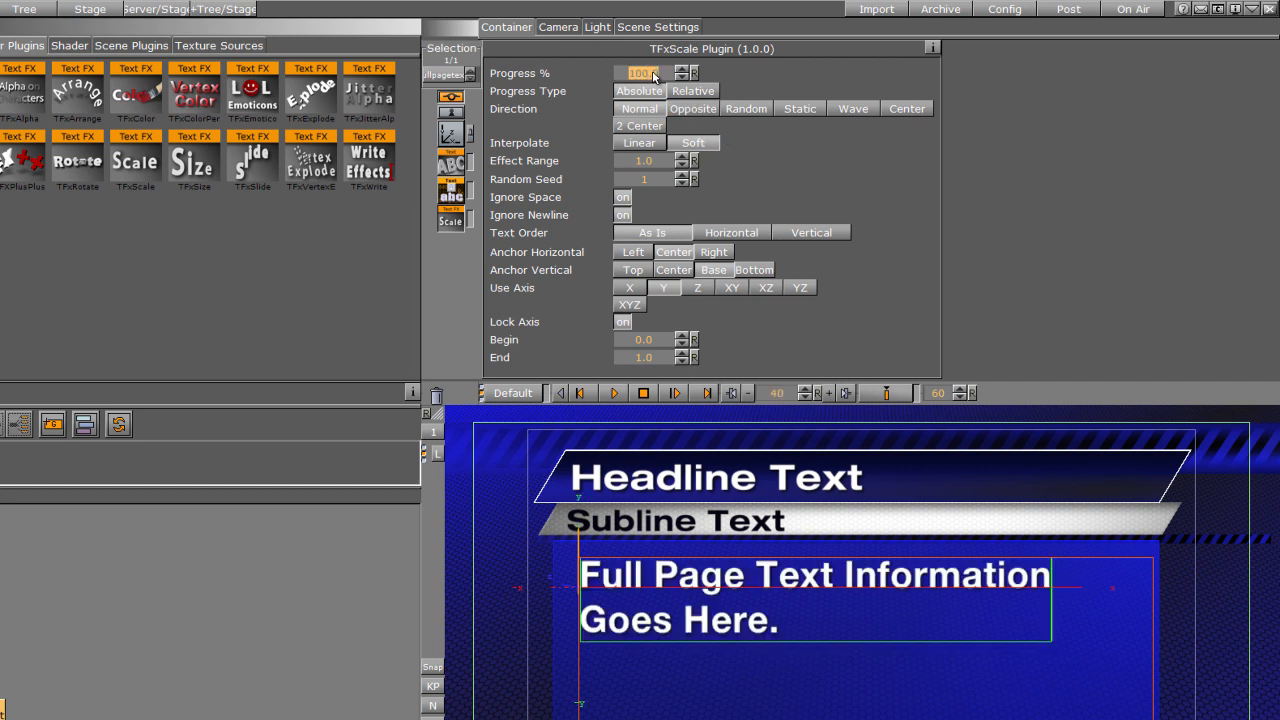
{"action": "left_click", "coordinate": [880, 394]}
- Keyframe fullpagetext's TFxScale progress at 0 on frame 8 and play the animation
{"action": "left_click_drag", "start_coordinate": [775, 393], "coordinate": [703, 396]}
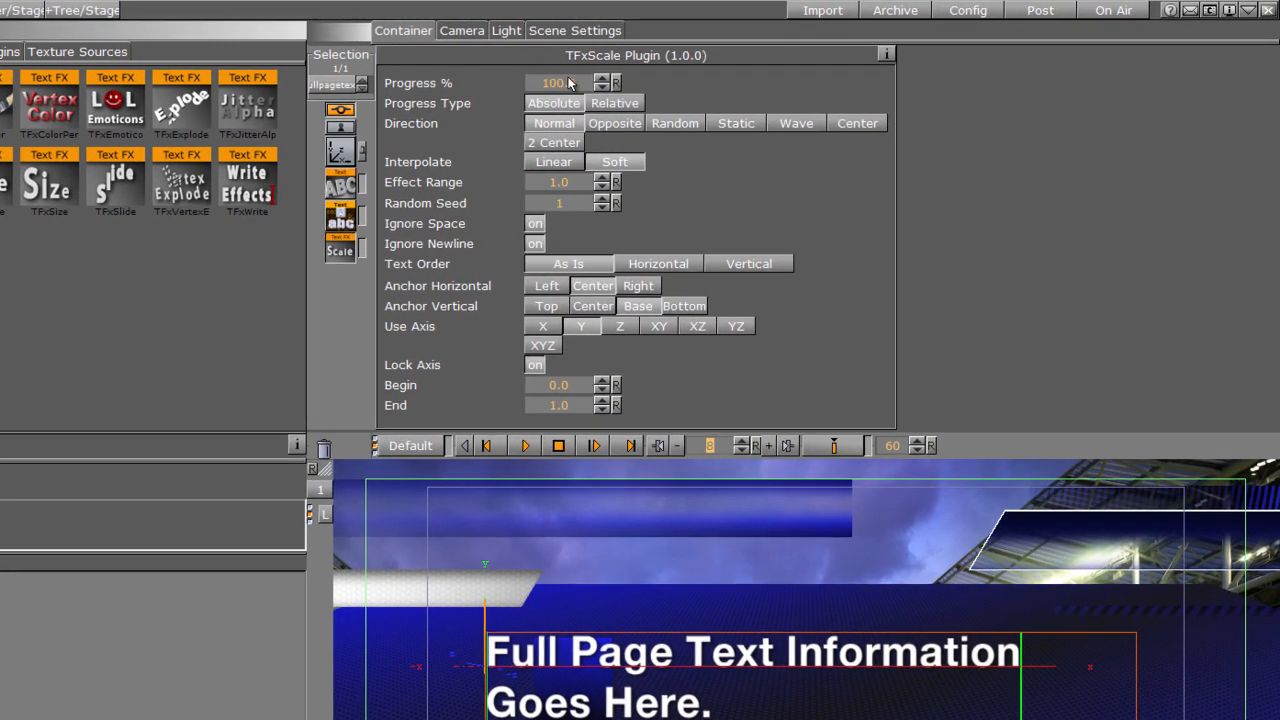
{"action": "left_click_drag", "start_coordinate": [568, 79], "coordinate": [0, 75]}
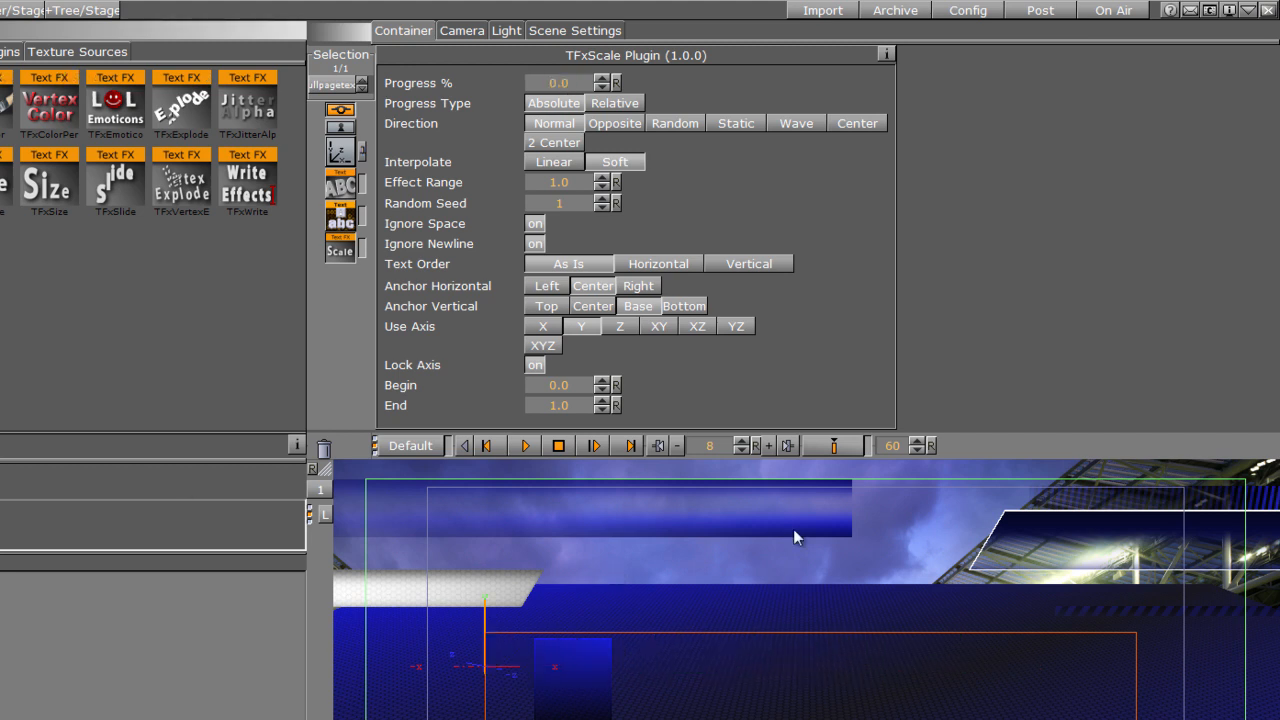
{"action": "left_click", "coordinate": [829, 446]}
{"action": "left_click", "coordinate": [526, 446]}
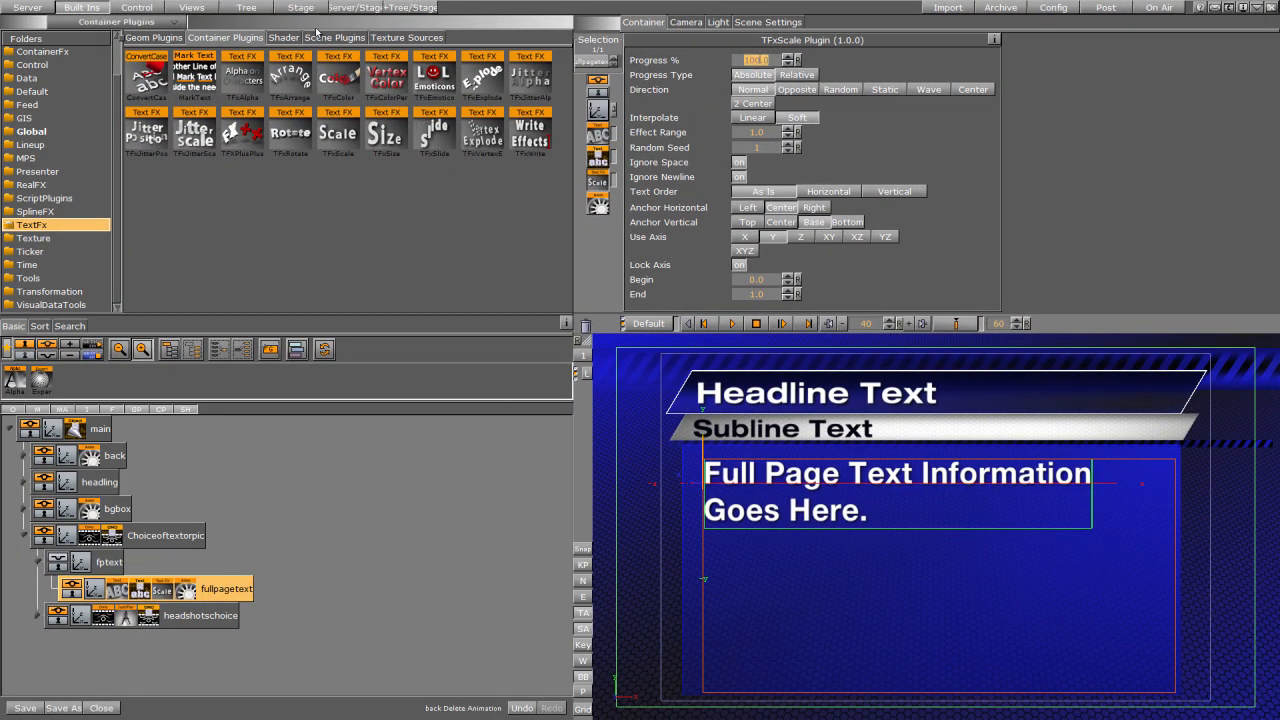
- Set Choiceoftextorpic's Omo visible container to 1, collapse fptext and expand headshotschoice to reach its pic containers
{"action": "left_click", "coordinate": [96, 539]}
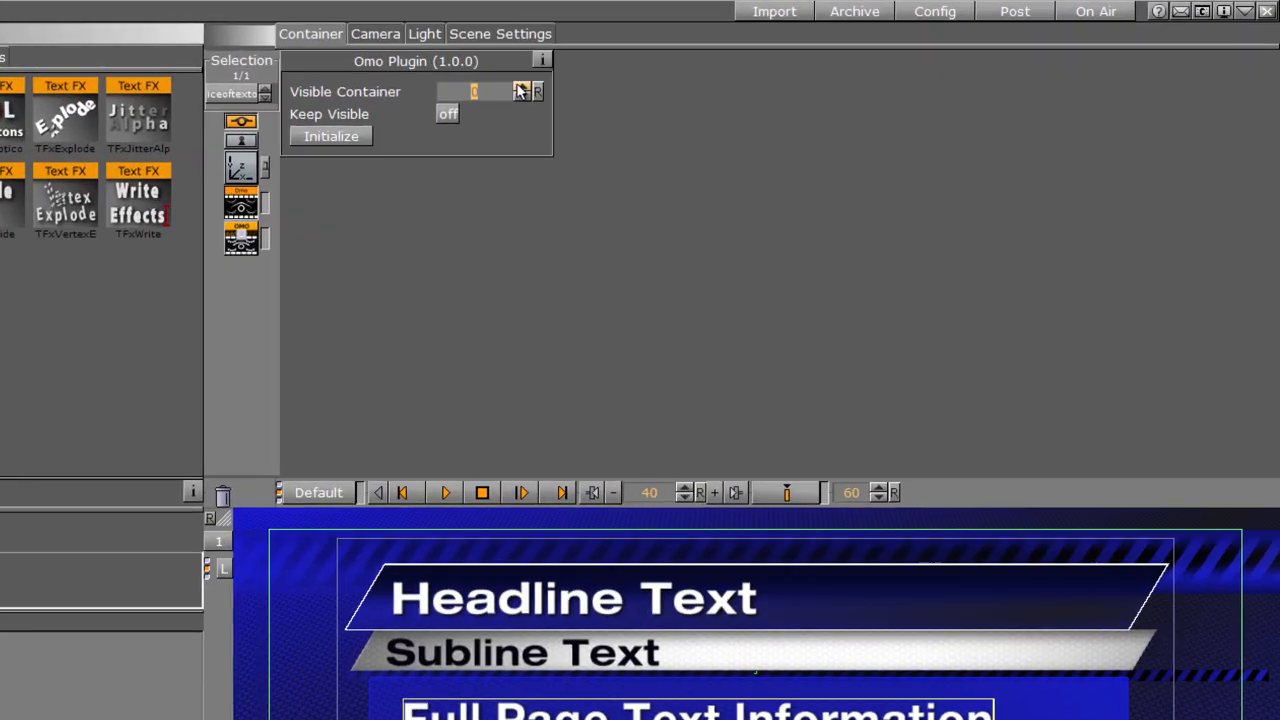
{"action": "left_click", "coordinate": [782, 57]}
{"action": "left_click", "coordinate": [38, 562]}
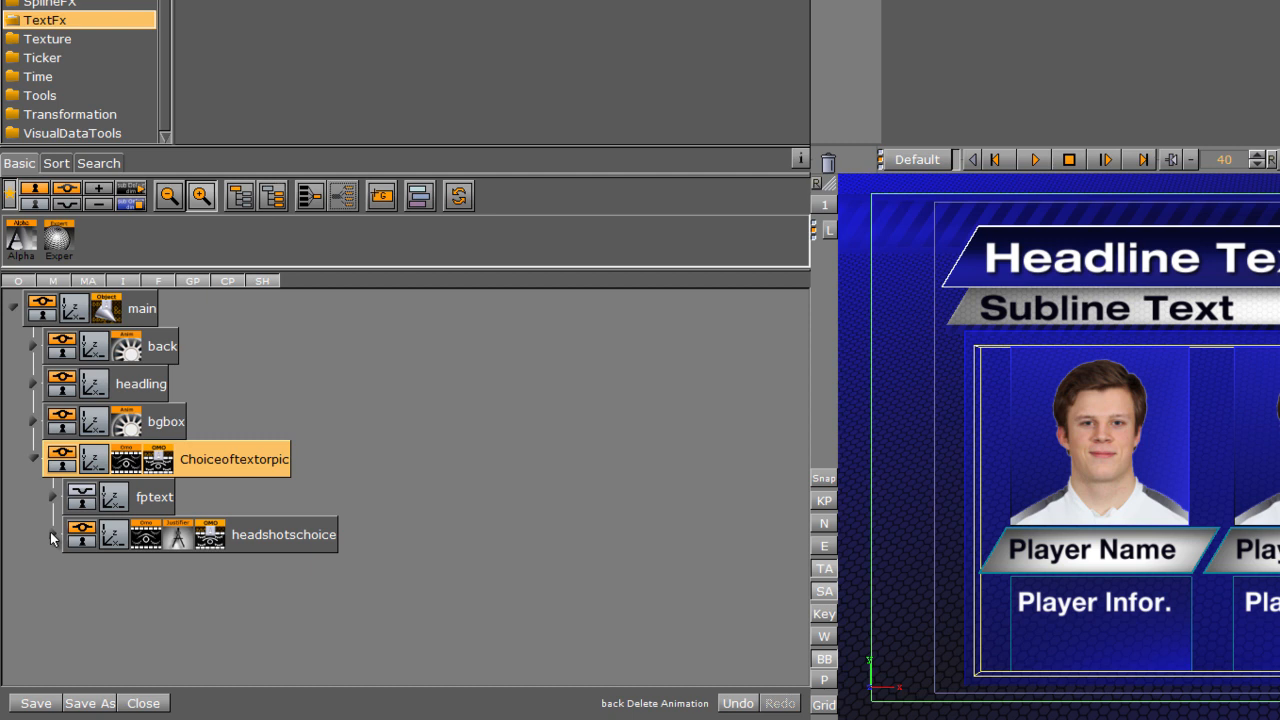
{"action": "left_click", "coordinate": [53, 536]}
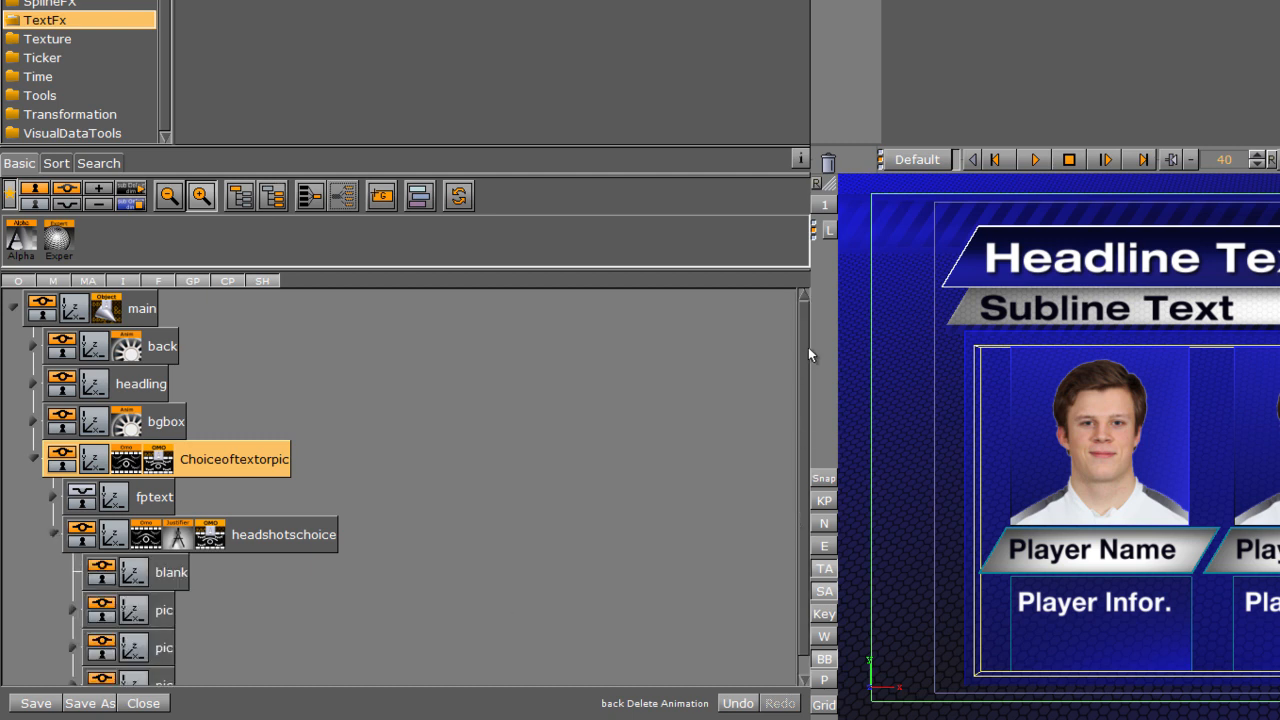
{"action": "left_click_drag", "start_coordinate": [808, 347], "coordinate": [807, 446]}
- Center the first pic container's axis in Y and Z and keyframe its scaling at 1.0 on frame 50
{"action": "left_click", "coordinate": [133, 596]}
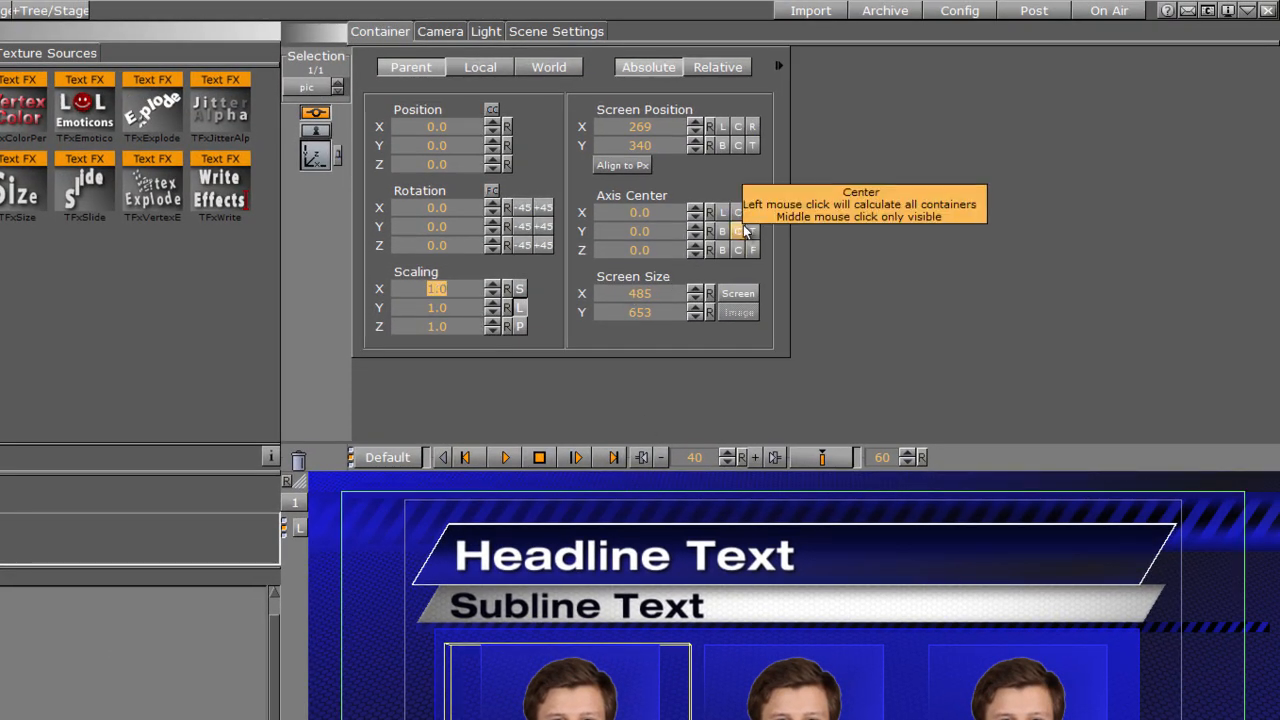
{"action": "left_click", "coordinate": [743, 229]}
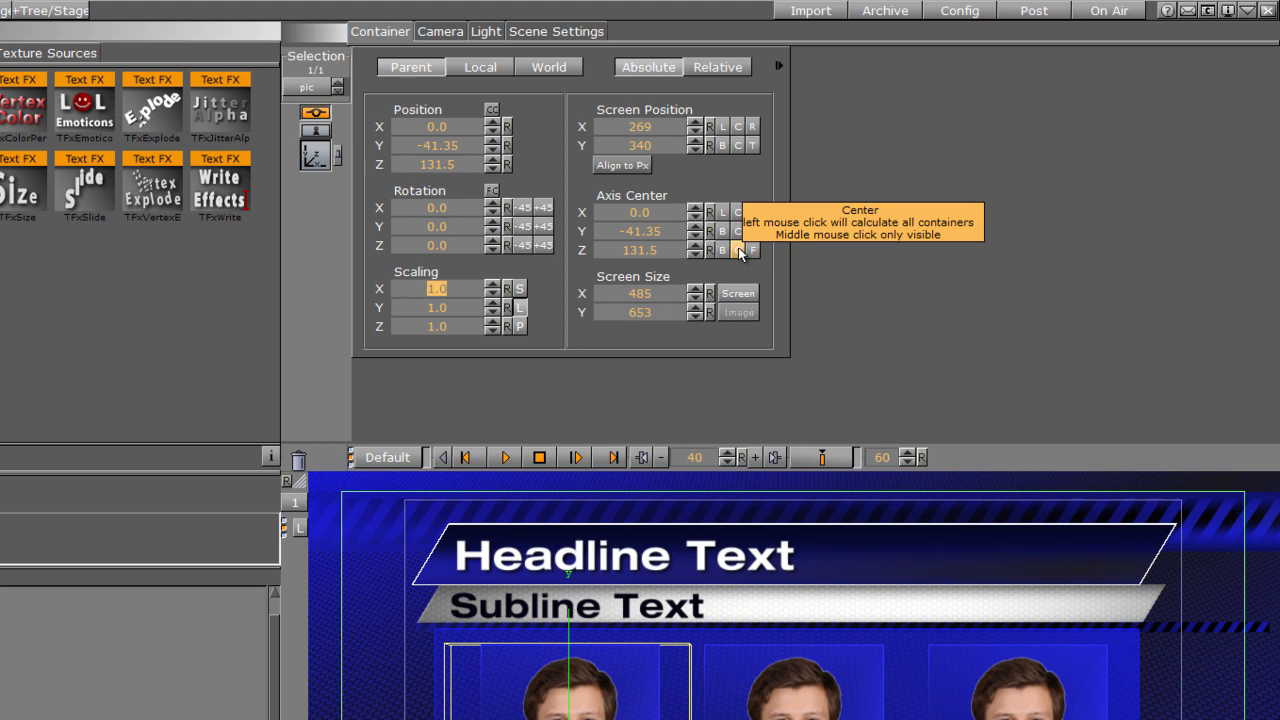
{"action": "left_click", "coordinate": [694, 457]}
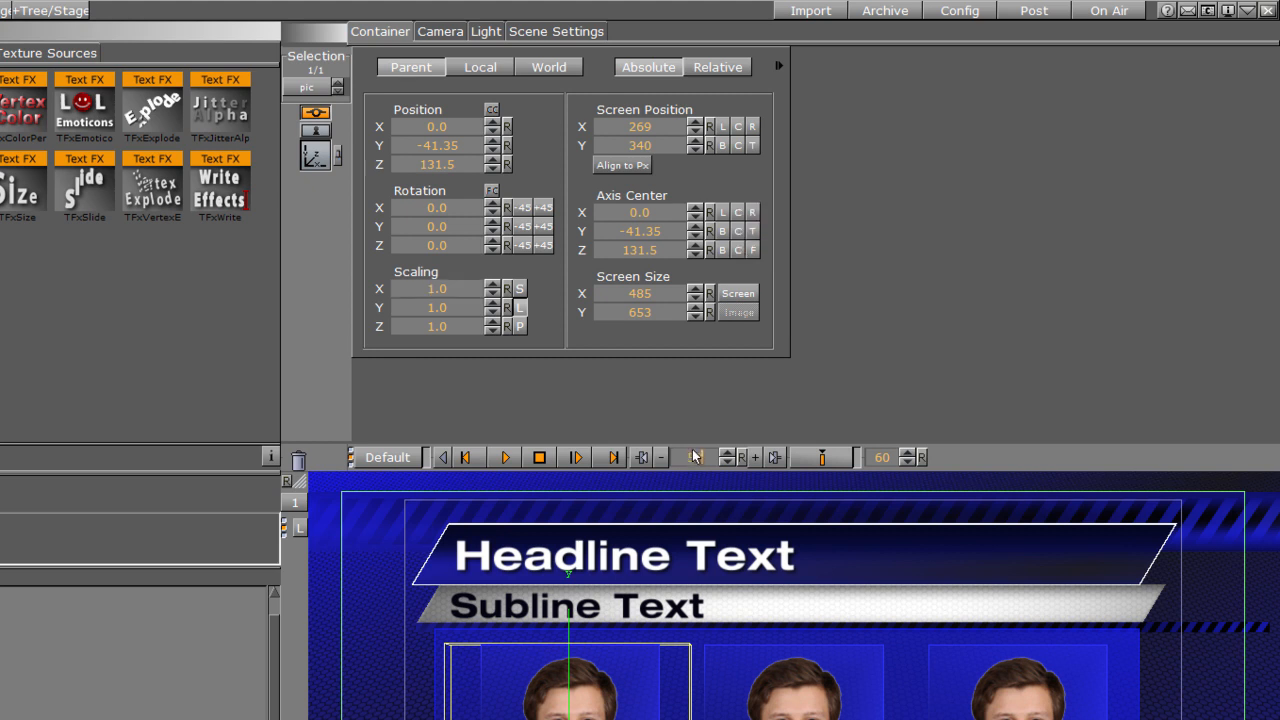
{"action": "type", "text": "50"}
{"action": "key", "text": "Return"}
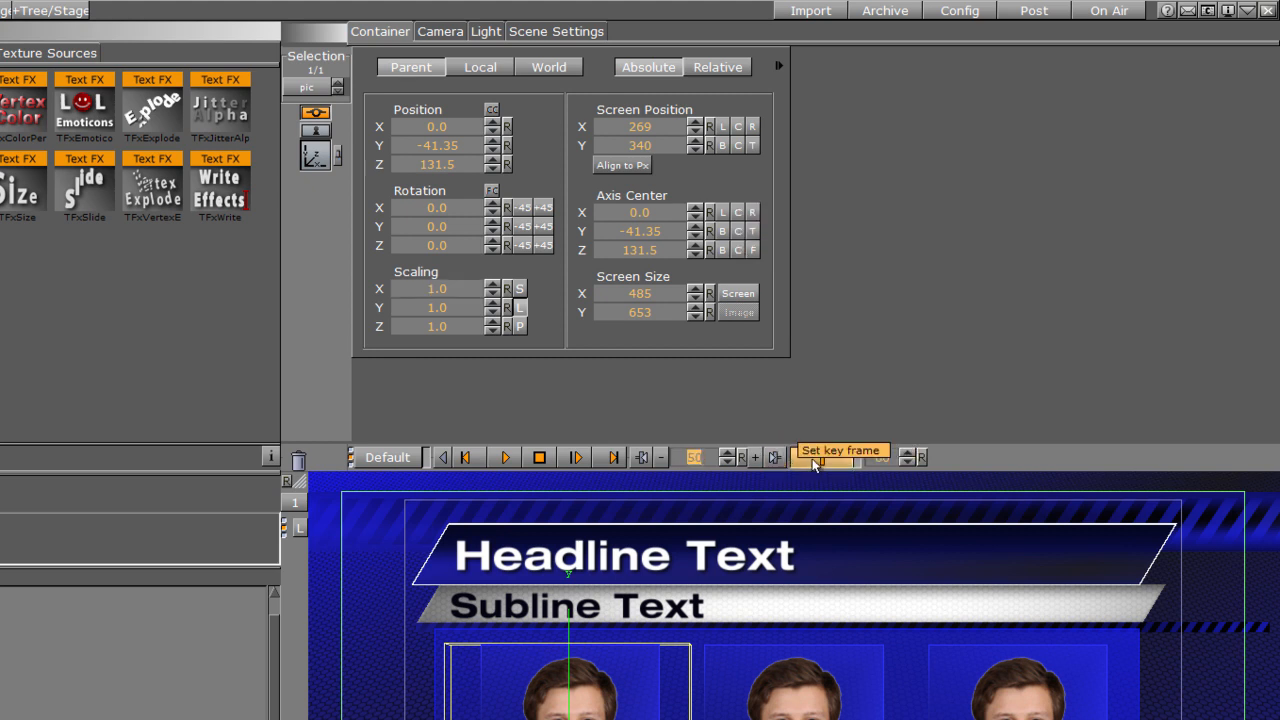
{"action": "left_click", "coordinate": [814, 457]}
- Keyframe the first pic's proportional scaling at 0.0 on frame 23
{"action": "left_click_drag", "start_coordinate": [712, 460], "coordinate": [617, 474]}
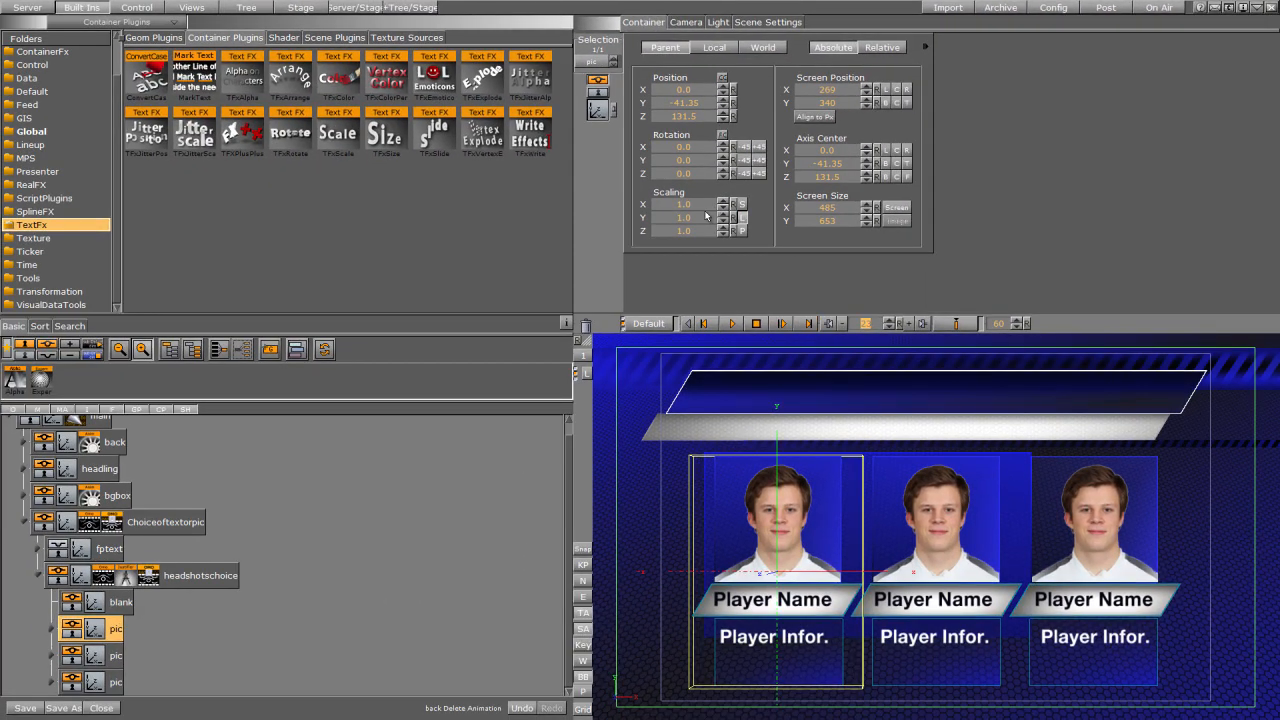
{"action": "left_click_drag", "start_coordinate": [706, 210], "coordinate": [628, 220]}
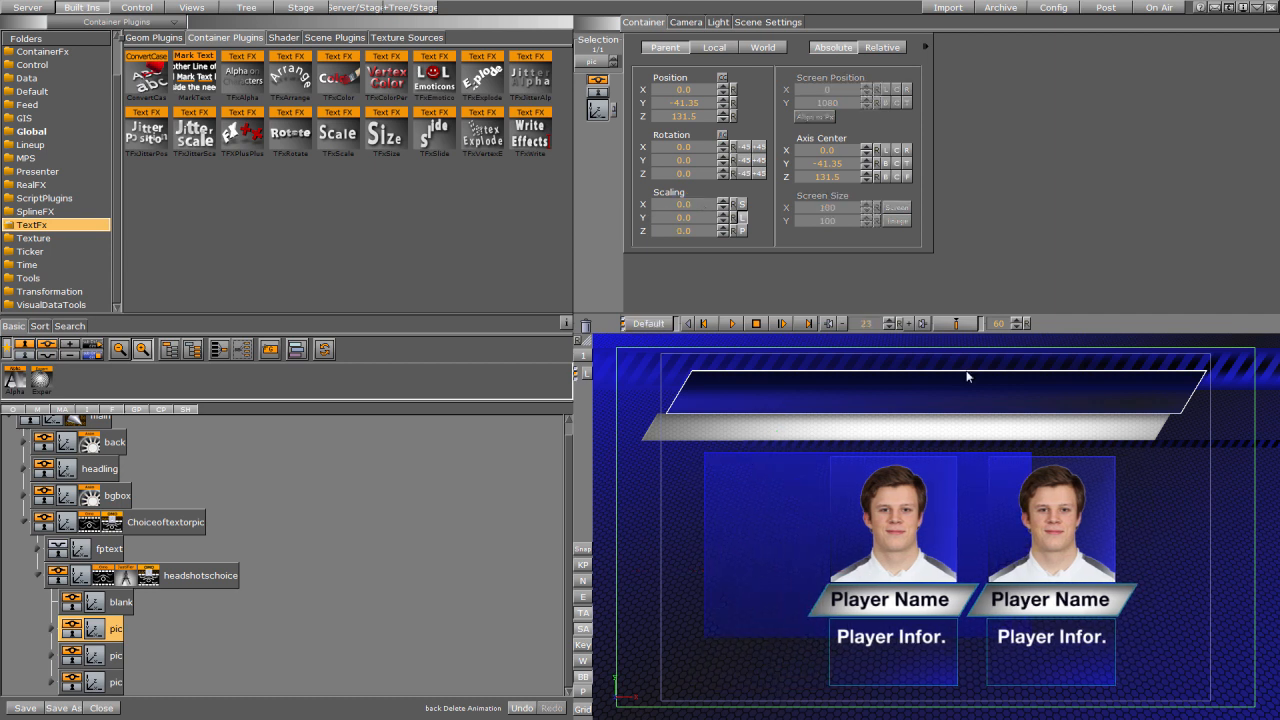
{"action": "left_click", "coordinate": [969, 327]}
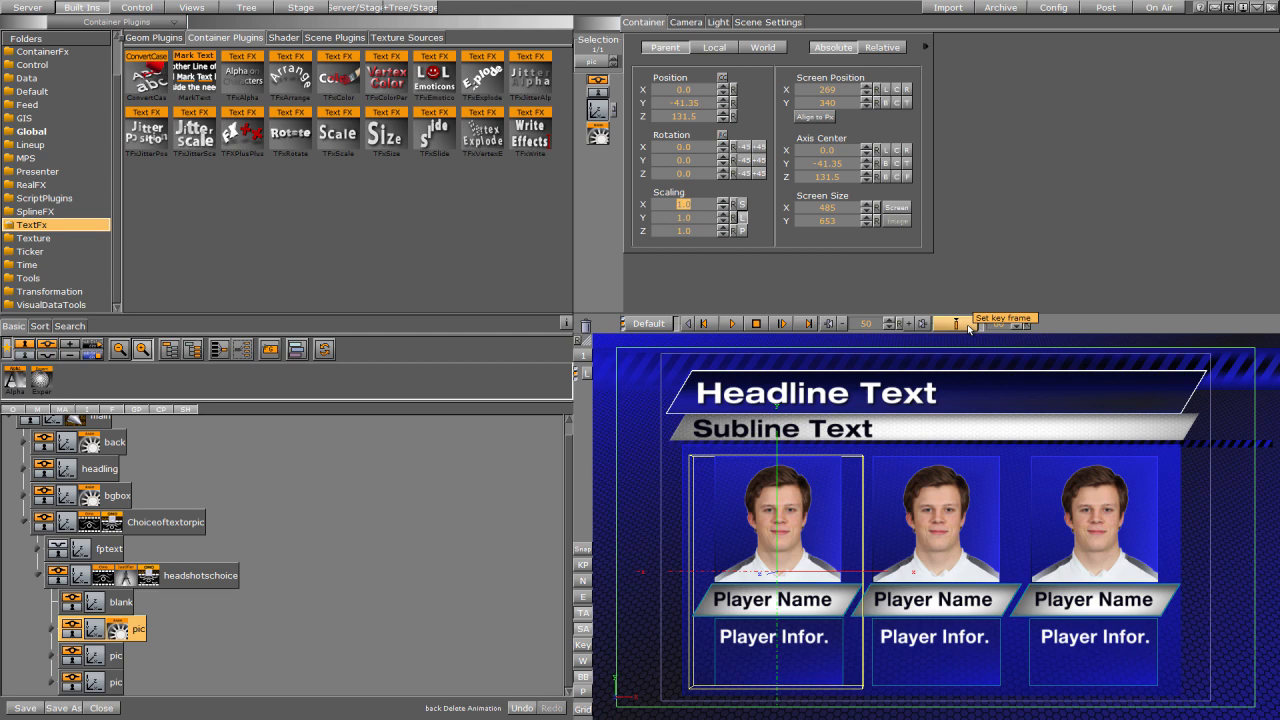
- Center the axis of the second and third pic containers in Y and Z
{"action": "left_click", "coordinate": [95, 657]}
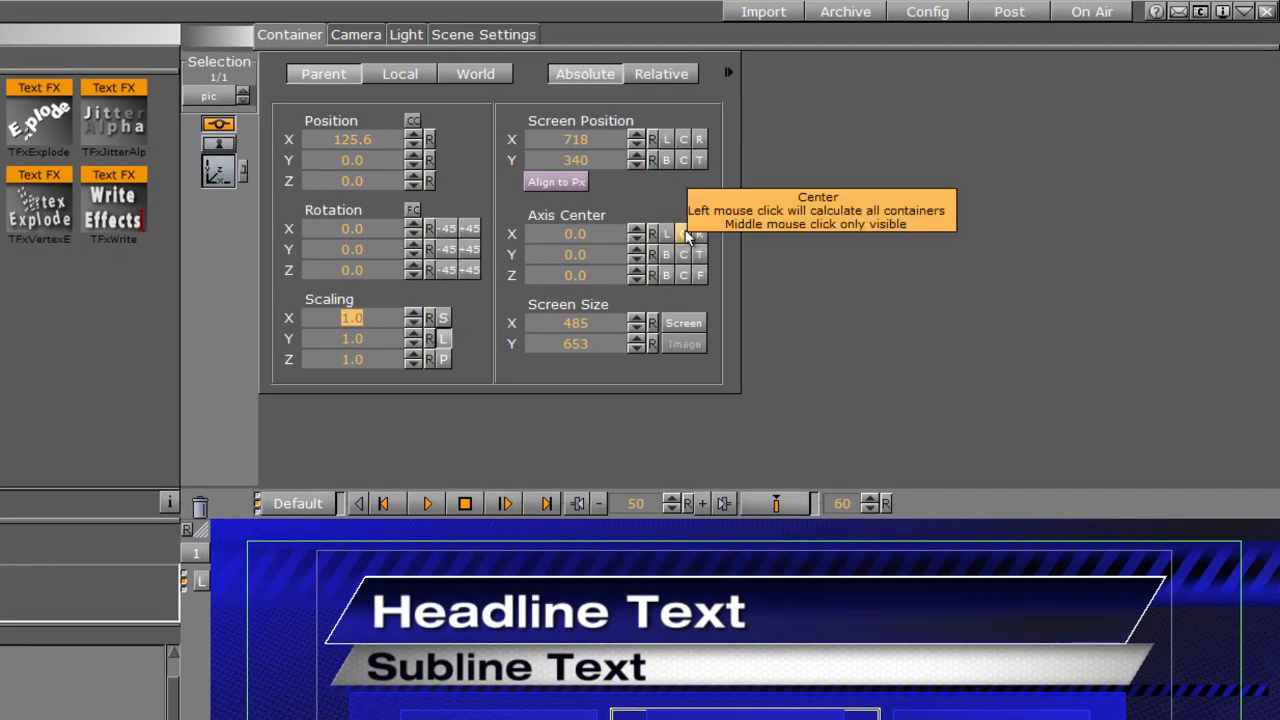
{"action": "left_click", "coordinate": [684, 254]}
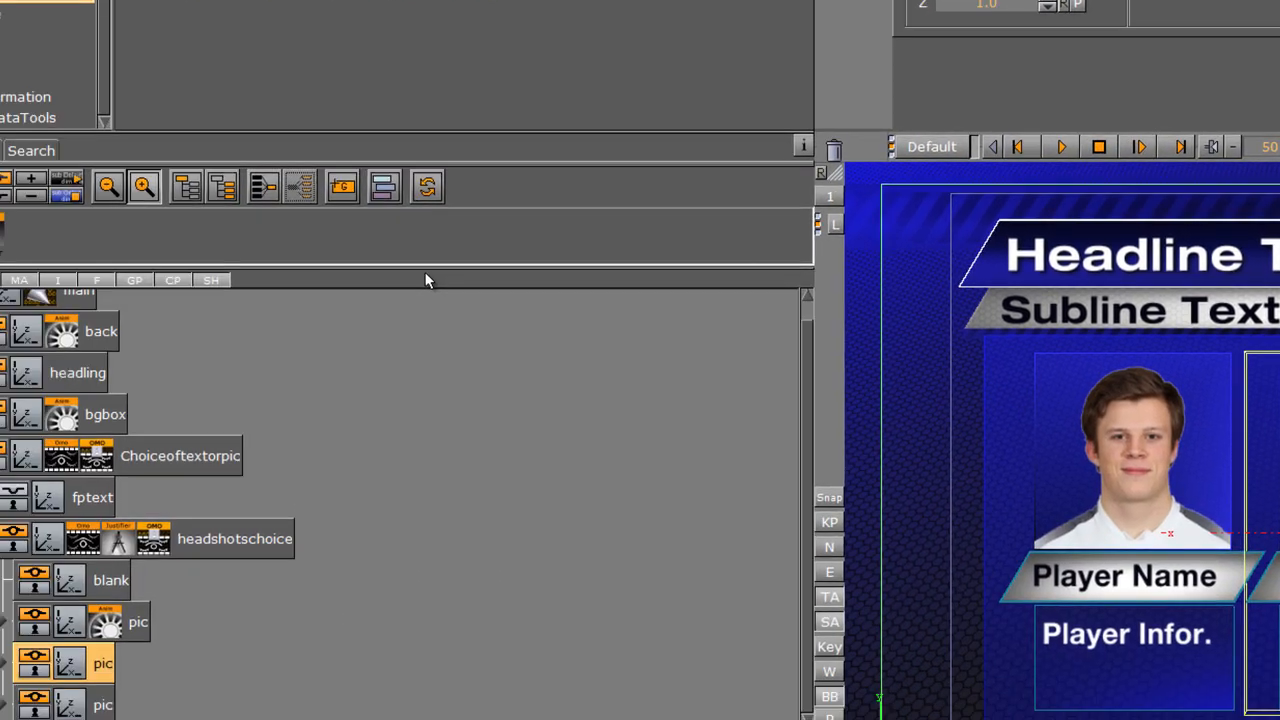
{"action": "left_click", "coordinate": [103, 705]}
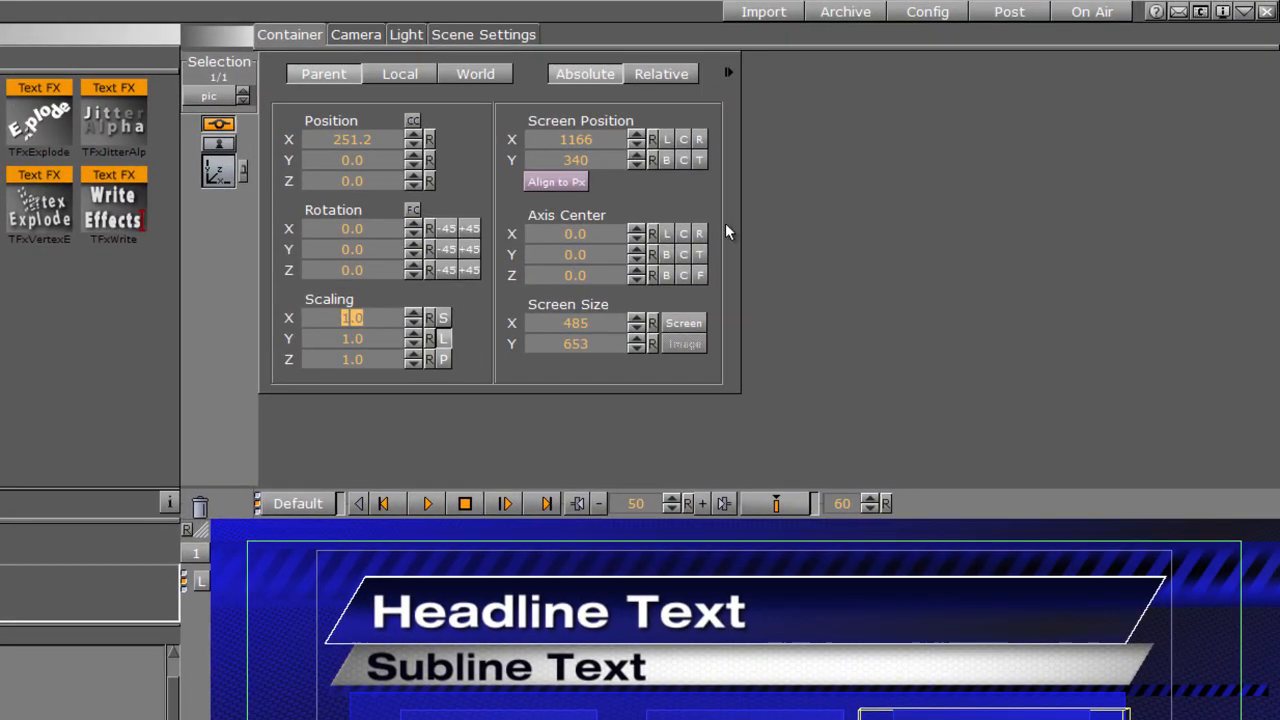
{"action": "left_click", "coordinate": [684, 254]}
{"action": "left_click", "coordinate": [684, 275]}
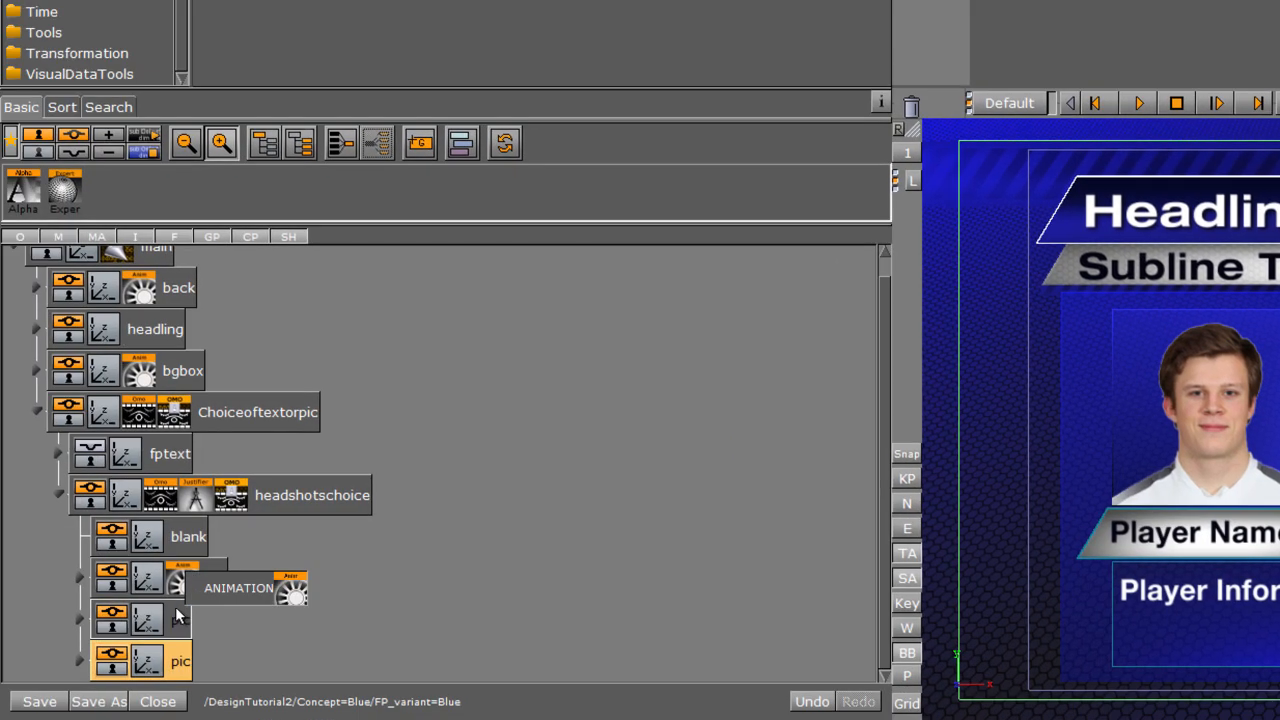
- Copy the first pic's scaling animation onto the second and third pics and play the animation
{"action": "left_click_drag", "start_coordinate": [178, 615], "coordinate": [183, 661]}
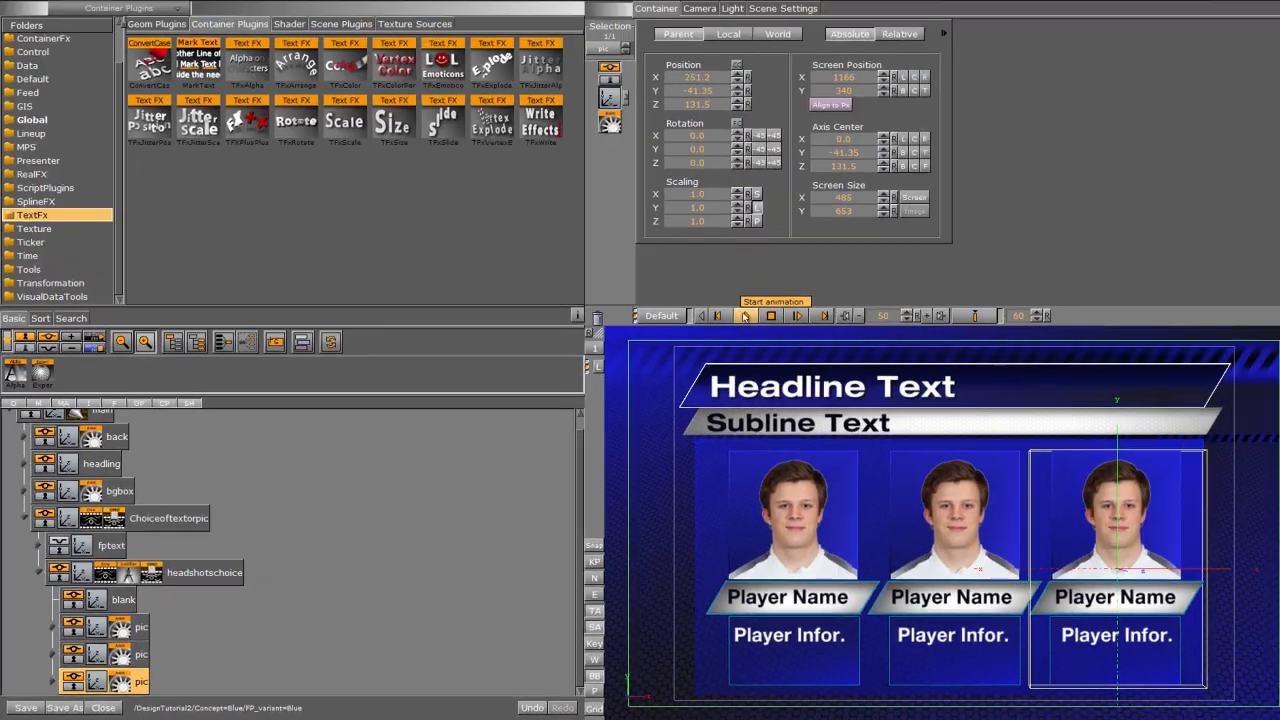
{"action": "left_click", "coordinate": [1048, 152]}
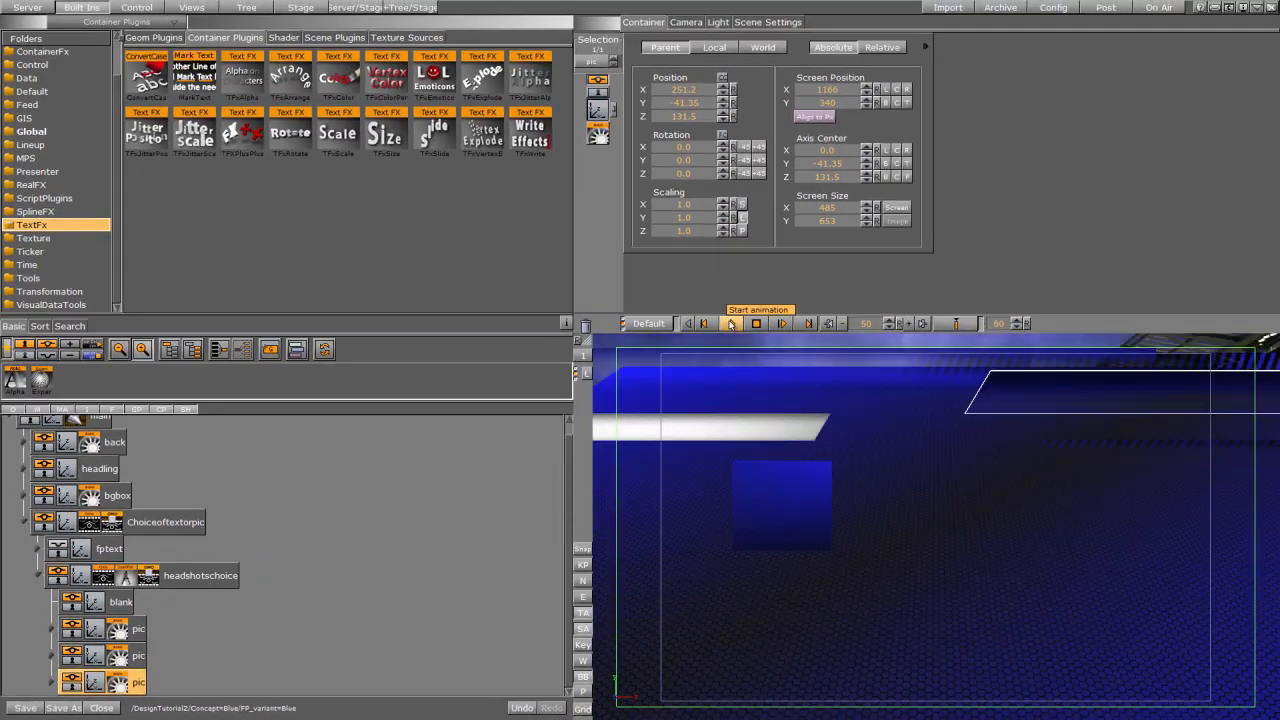
- Show the pics' animation in the stage and add a stop point to the Default director at about 0.89 seconds
{"action": "left_click", "coordinate": [118, 657]}
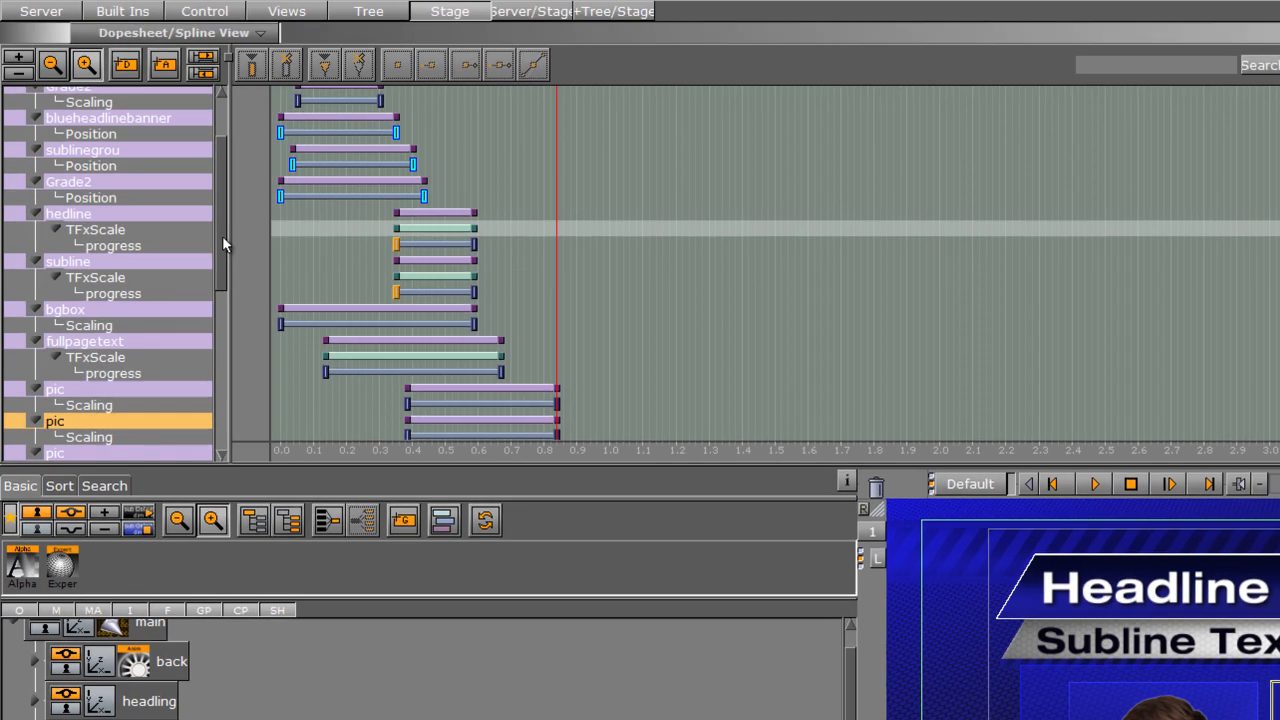
{"action": "scroll", "coordinate": [218, 265], "scroll_direction": "down", "scroll_amount": 5}
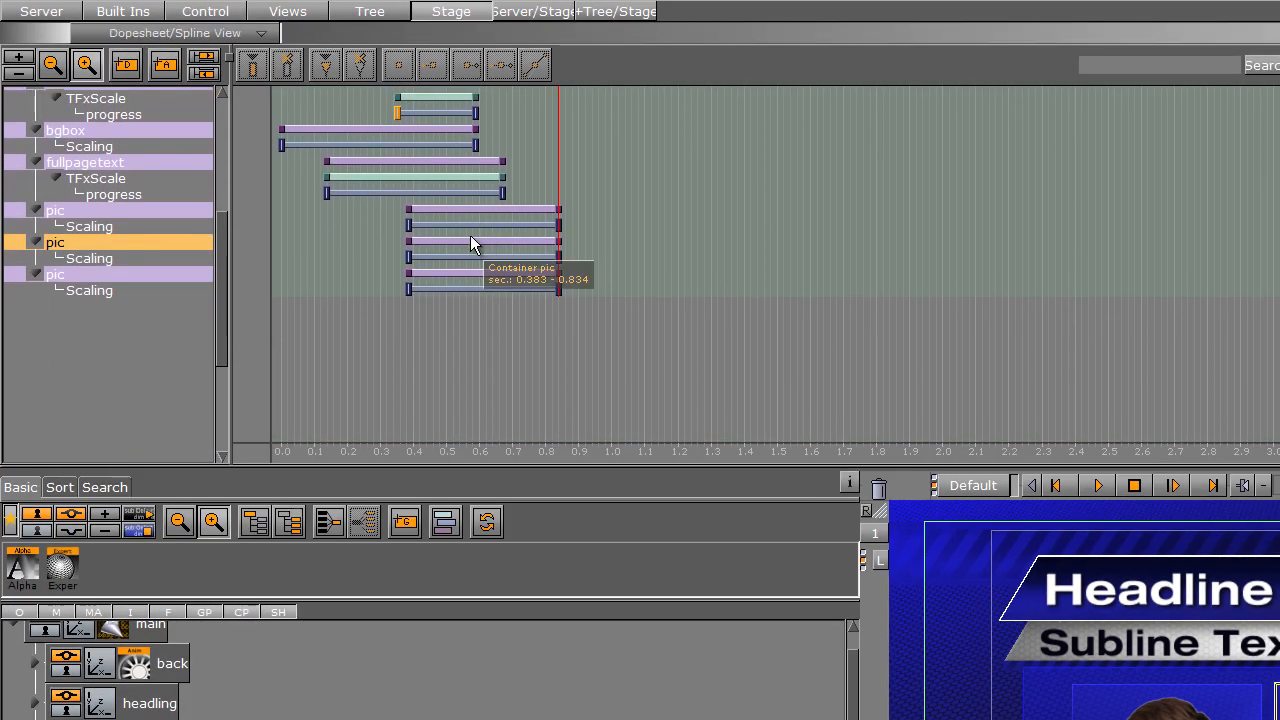
{"action": "mouse_move", "coordinate": [470, 243]}
{"action": "left_mouse_down"}
{"action": "mouse_move", "coordinate": [503, 243]}
{"action": "mouse_move", "coordinate": [508, 277]}
{"action": "mouse_move", "coordinate": [538, 278]}
{"action": "mouse_move", "coordinate": [474, 272]}
{"action": "mouse_move", "coordinate": [488, 242]}
{"action": "mouse_move", "coordinate": [460, 248]}
{"action": "left_mouse_up"}
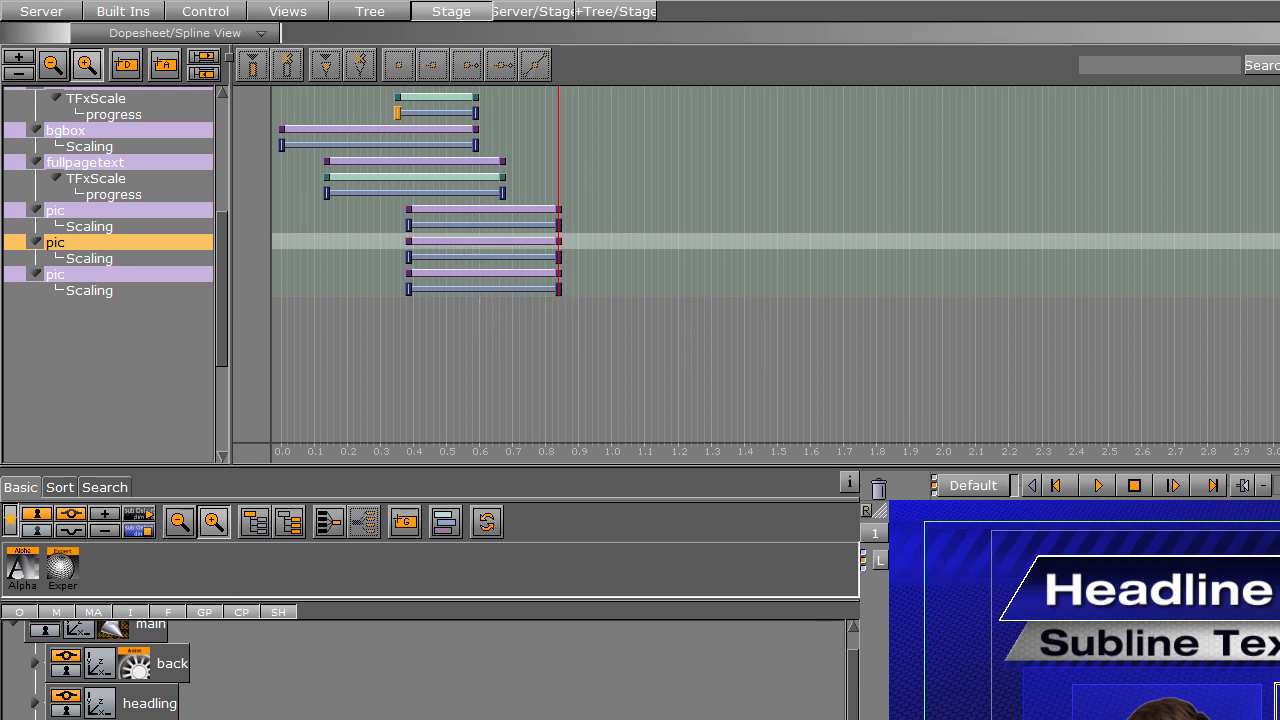
{"action": "left_click_drag", "start_coordinate": [557, 130], "coordinate": [575, 128]}
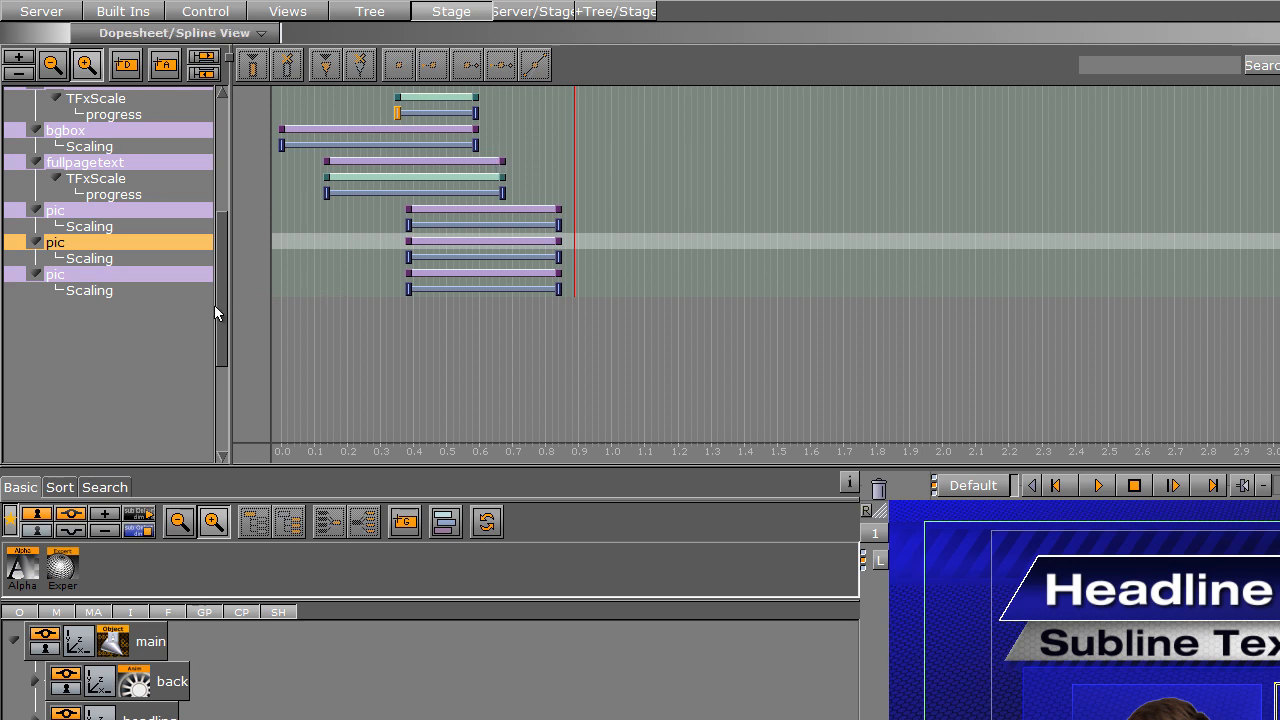
{"action": "left_click_drag", "start_coordinate": [217, 305], "coordinate": [219, 187]}
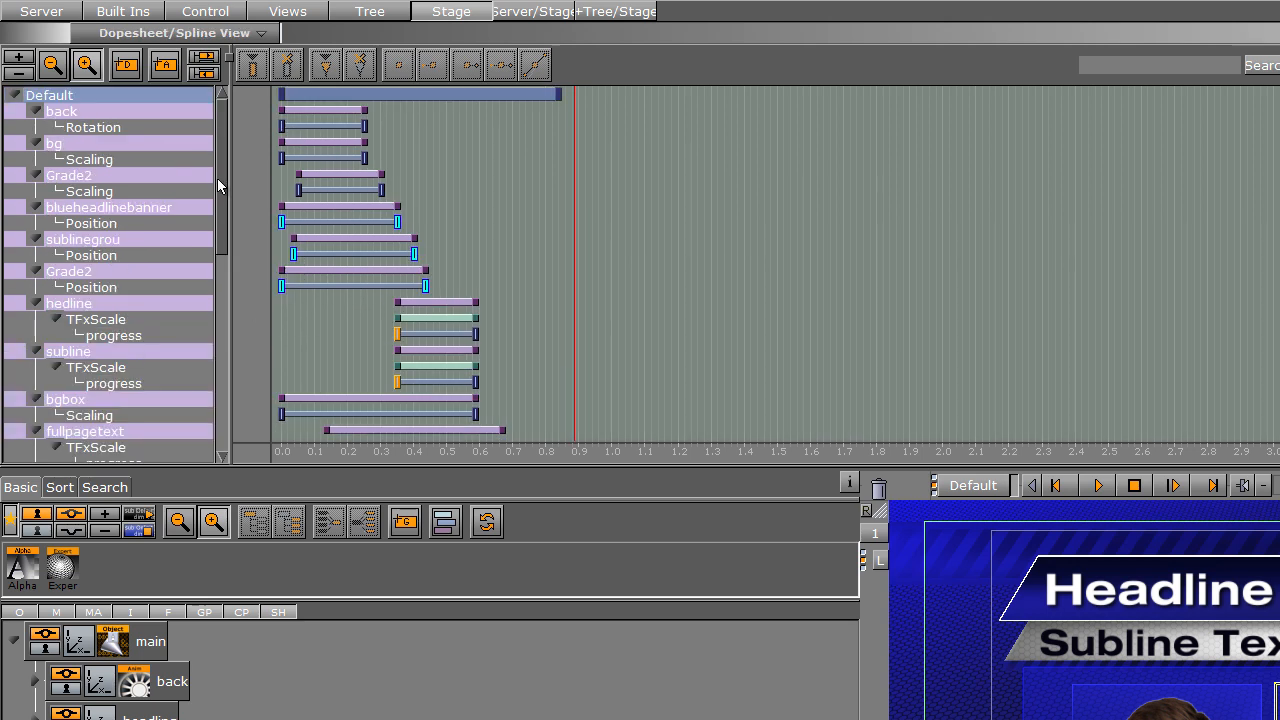
{"action": "left_click", "coordinate": [124, 97]}
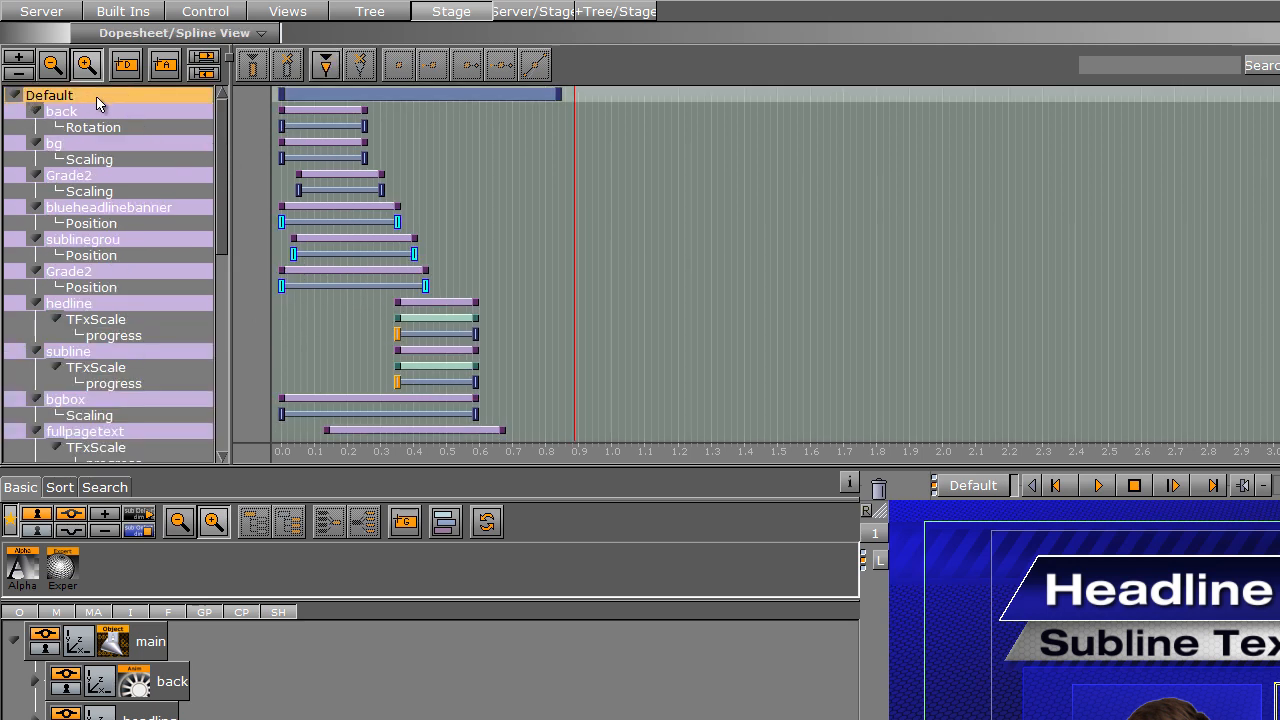
{"action": "left_click", "coordinate": [328, 70]}
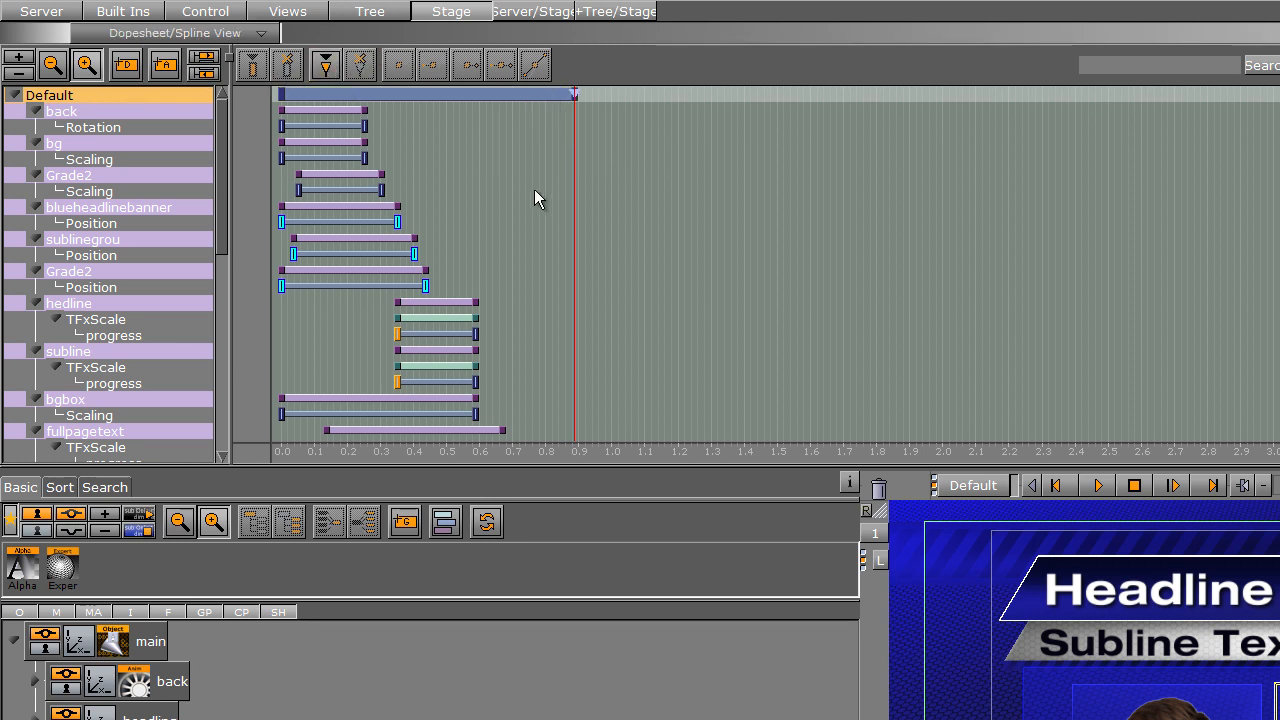
- Copy back's Rotation keyframes in reverse order to about 0.92 and 1.12 seconds, and bg's Scaling keyframes to about 0.94 and 1.10 seconds
{"action": "left_click_drag", "start_coordinate": [365, 125], "coordinate": [586, 127]}
{"action": "left_click_drag", "start_coordinate": [281, 126], "coordinate": [652, 159], "text": "ctrl"}
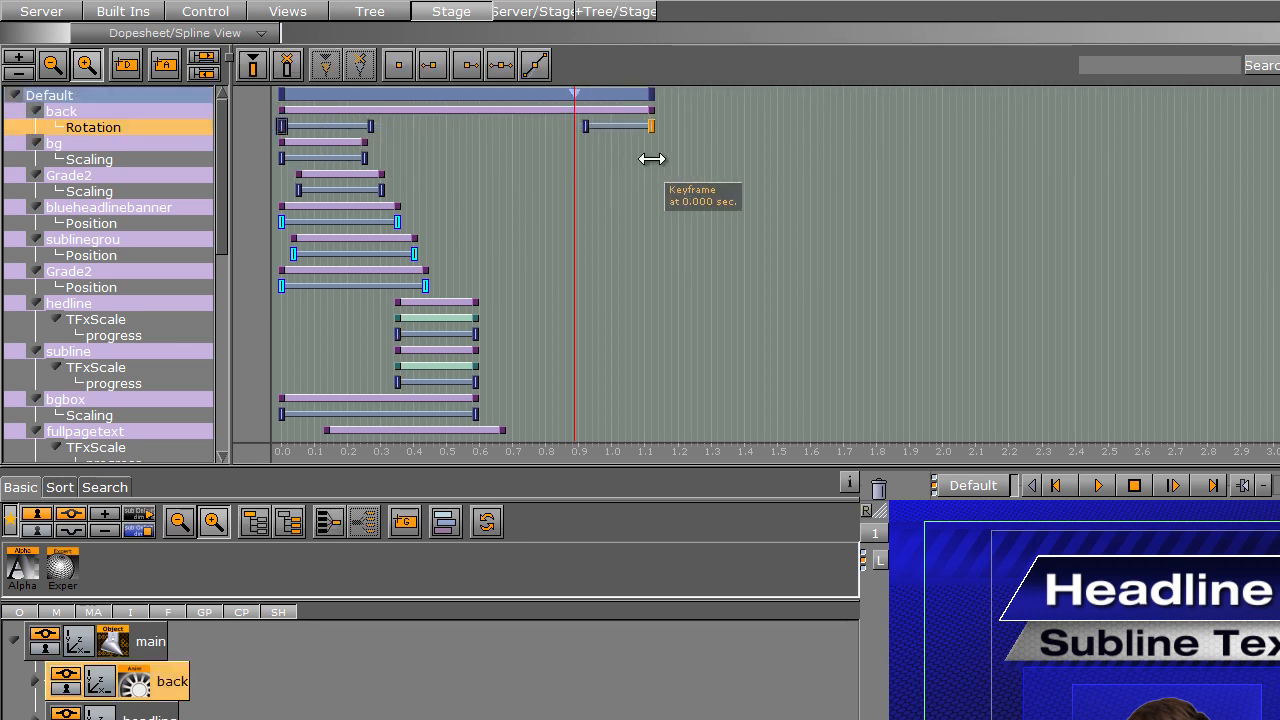
{"action": "left_click_drag", "start_coordinate": [365, 158], "coordinate": [592, 165], "text": "ctrl"}
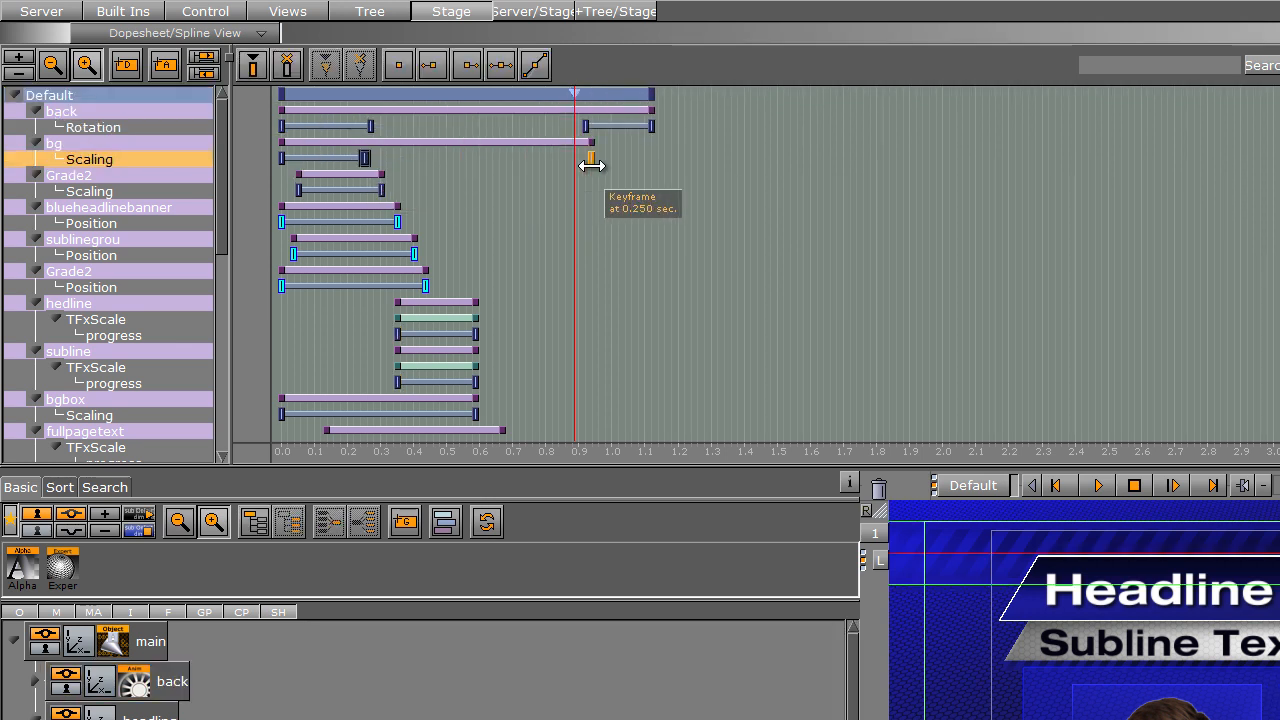
{"action": "left_click_drag", "start_coordinate": [281, 158], "coordinate": [647, 159], "text": "ctrl"}
- Copy Grade2's Scaling keyframes in reverse order to about 0.95 and 1.15 seconds, and blueheadlinebanner's Position keyframes to about 0.98 and 1.15 seconds
{"action": "left_click_drag", "start_coordinate": [381, 190], "coordinate": [596, 190], "text": "ctrl"}
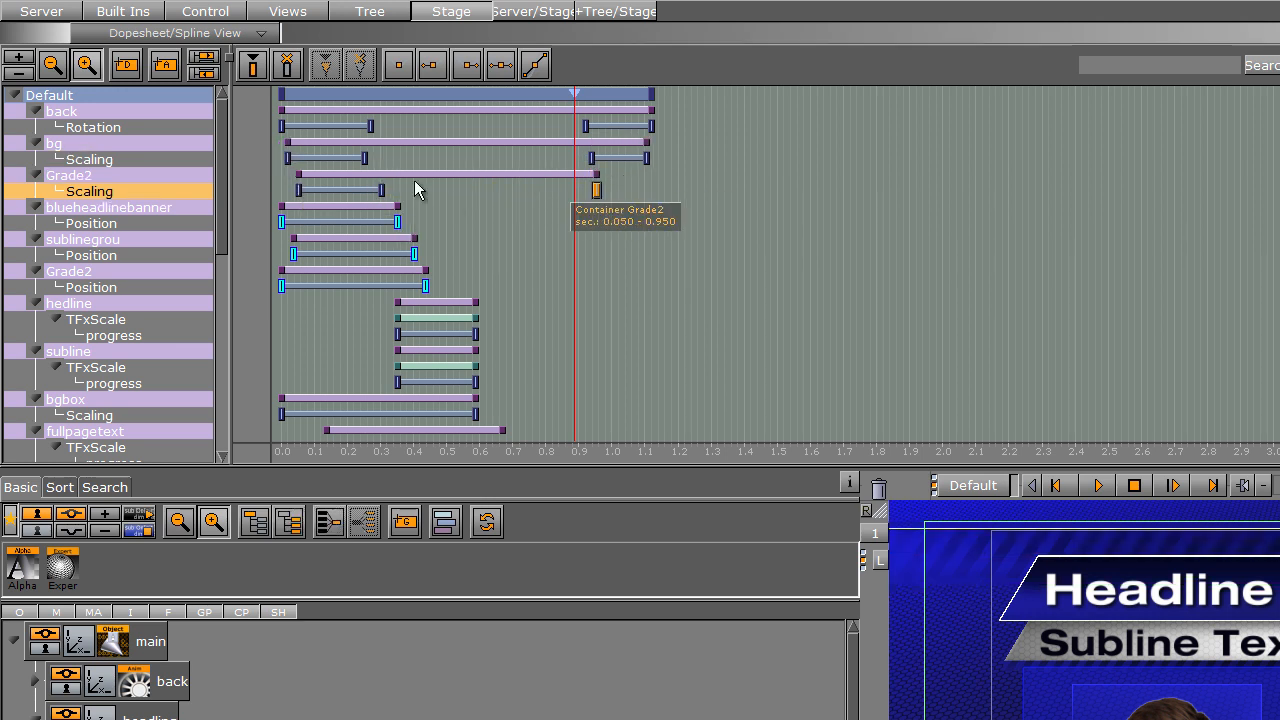
{"action": "left_click_drag", "start_coordinate": [298, 190], "coordinate": [662, 236], "text": "ctrl"}
{"action": "left_click_drag", "start_coordinate": [397, 222], "coordinate": [607, 222], "text": "ctrl"}
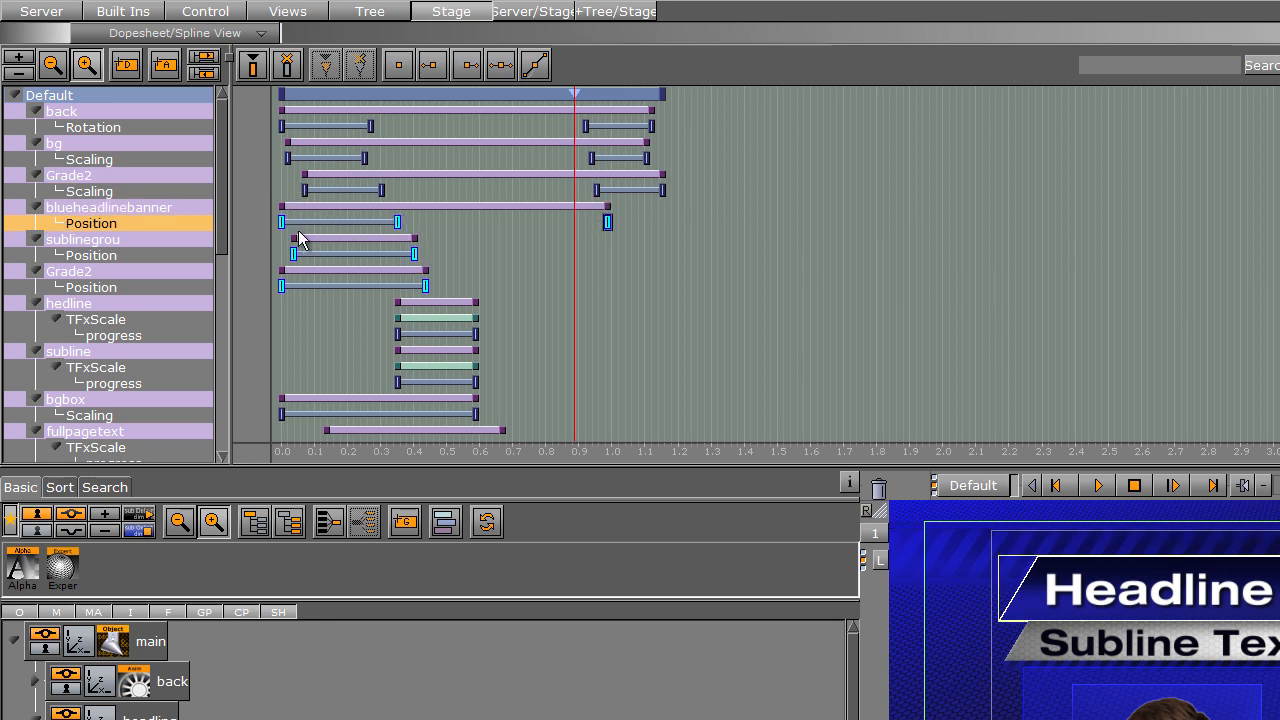
{"action": "left_click_drag", "start_coordinate": [284, 223], "coordinate": [662, 222], "text": "ctrl"}
- Copy sublinegrou's Position keyframes in reverse order to about 0.92 and 1.15 seconds, and the lower Grade2's last Position keyframe to about 0.94 seconds
{"action": "left_click_drag", "start_coordinate": [416, 254], "coordinate": [585, 254], "text": "ctrl"}
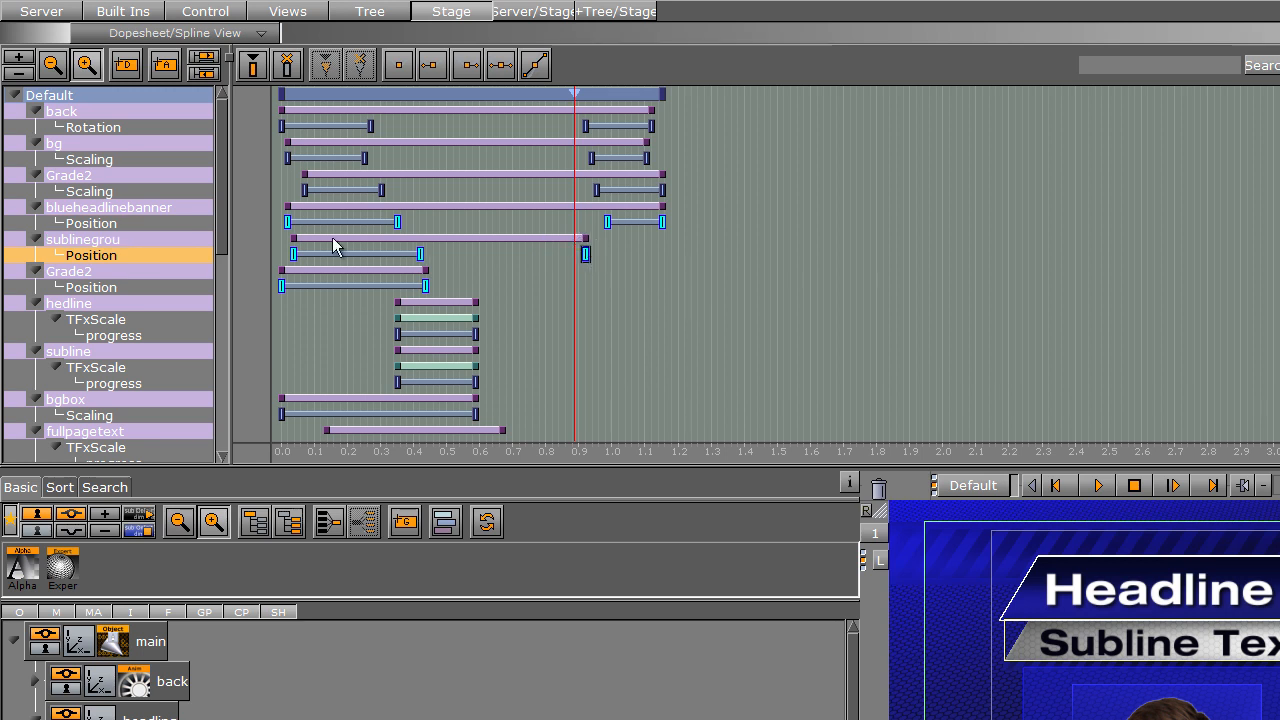
{"action": "left_click_drag", "start_coordinate": [293, 254], "coordinate": [662, 286], "text": "ctrl"}
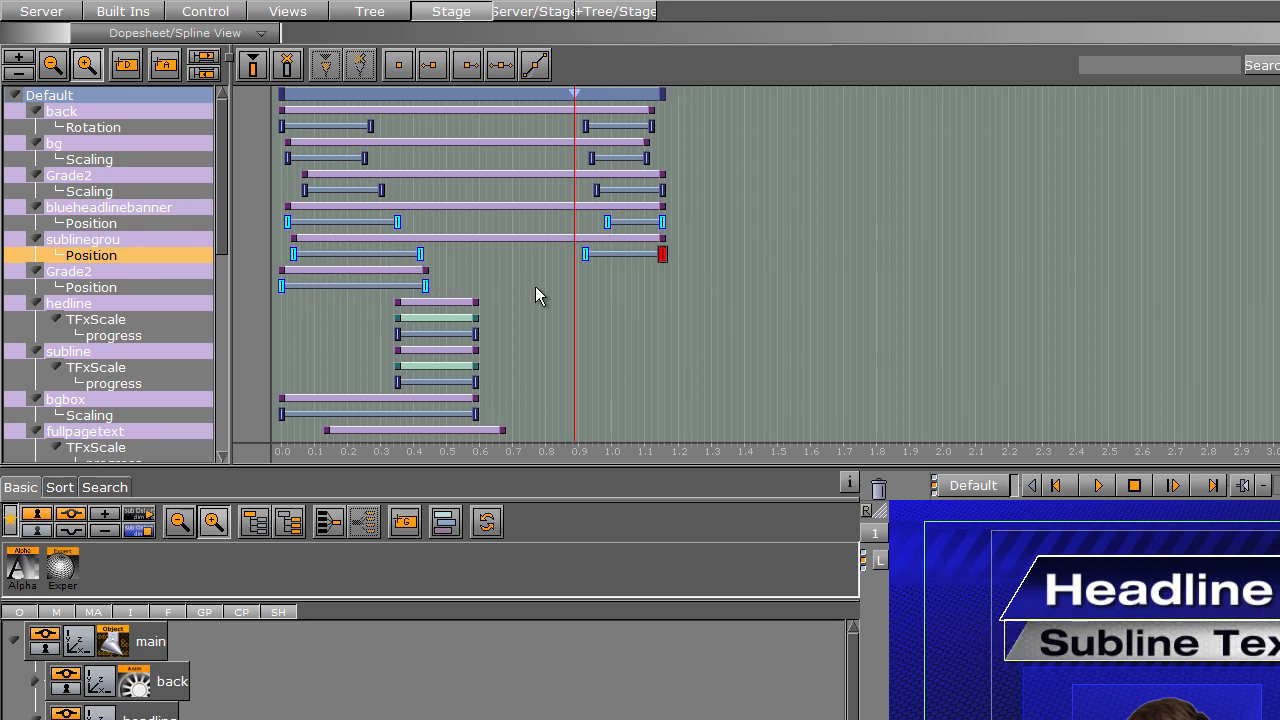
{"action": "left_click_drag", "start_coordinate": [427, 286], "coordinate": [594, 286], "text": "ctrl"}
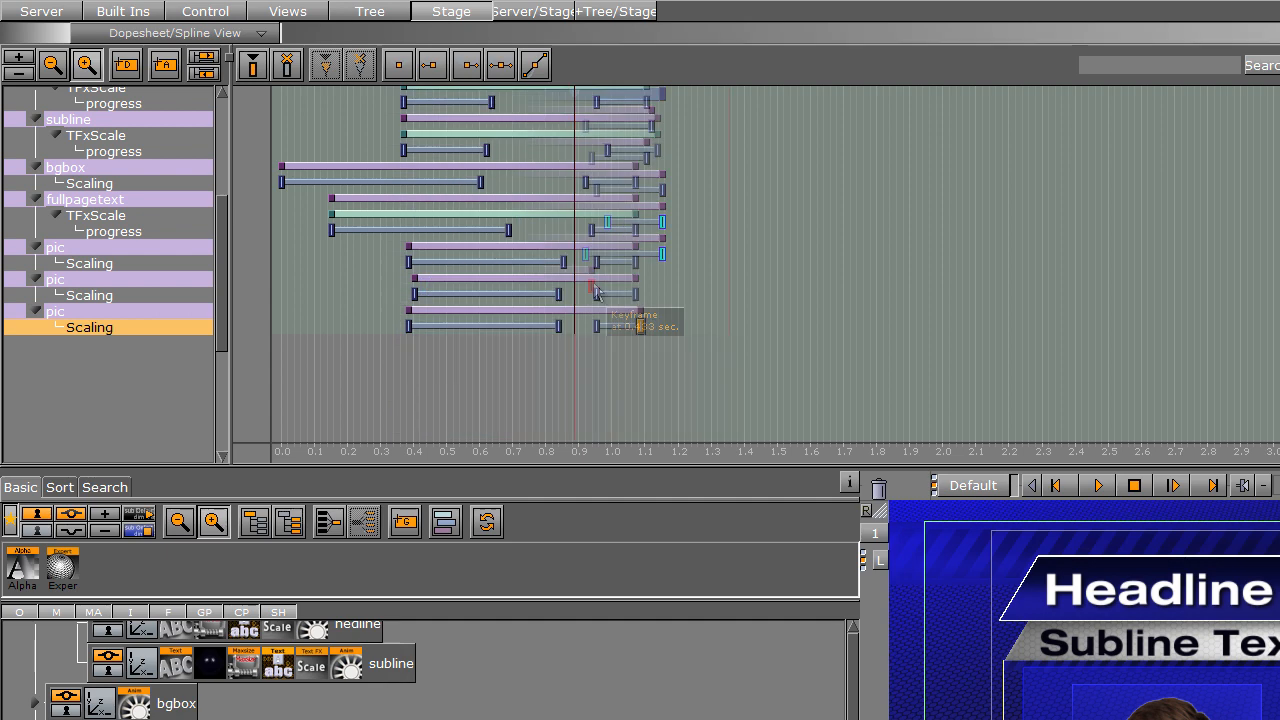
- Play the animation from frame 0 to the stop point, continue it through the exit, and replay it
{"action": "left_click_drag", "start_coordinate": [713, 305], "coordinate": [217, 286]}
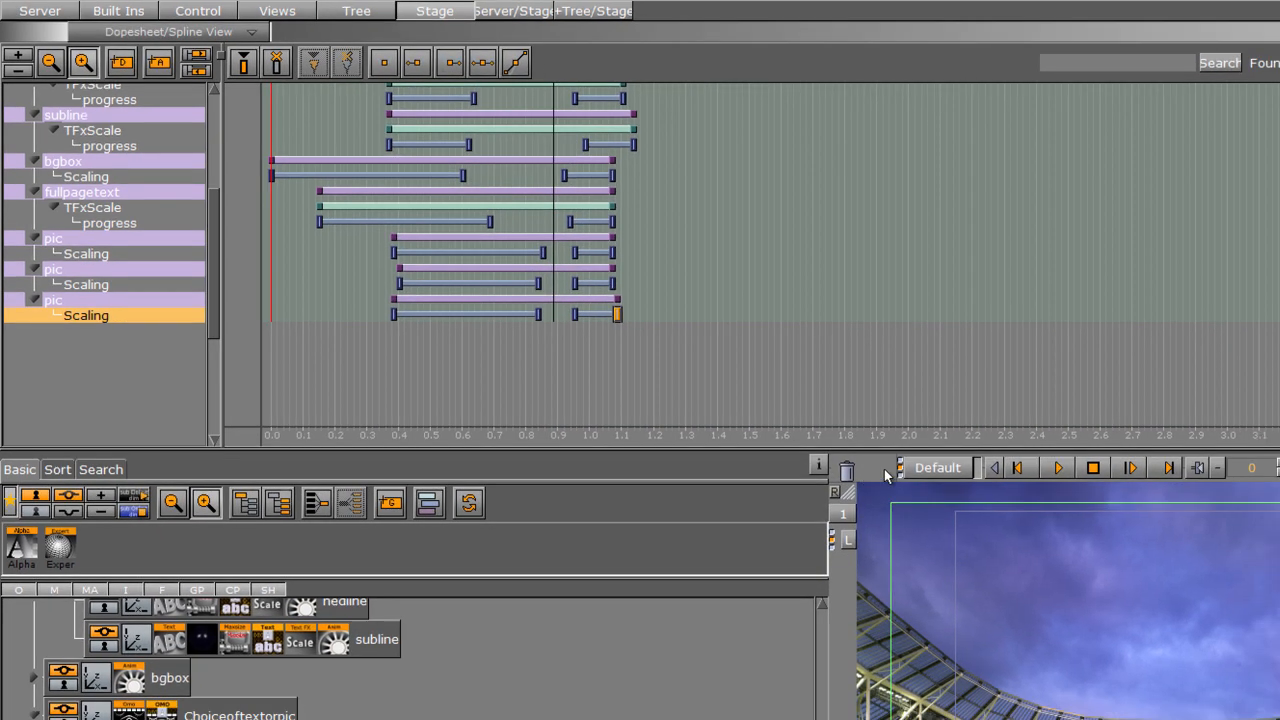
{"action": "left_click", "coordinate": [771, 346]}
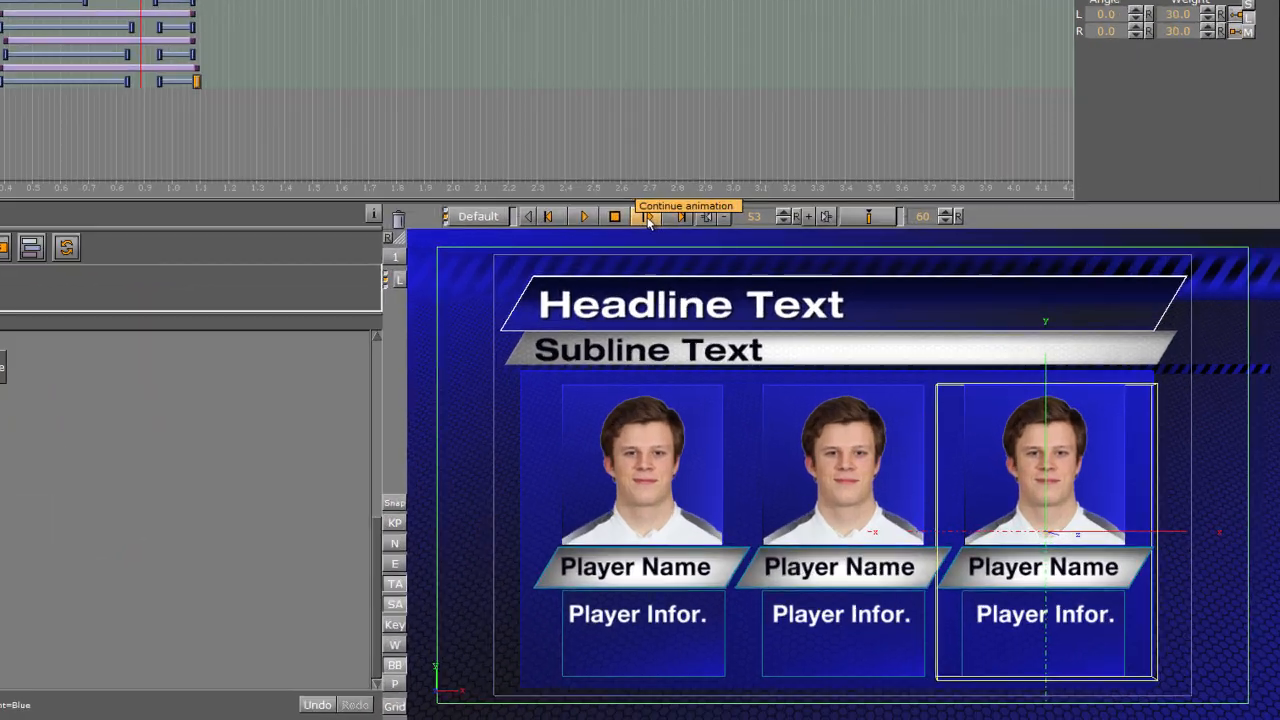
{"action": "left_click", "coordinate": [782, 324]}
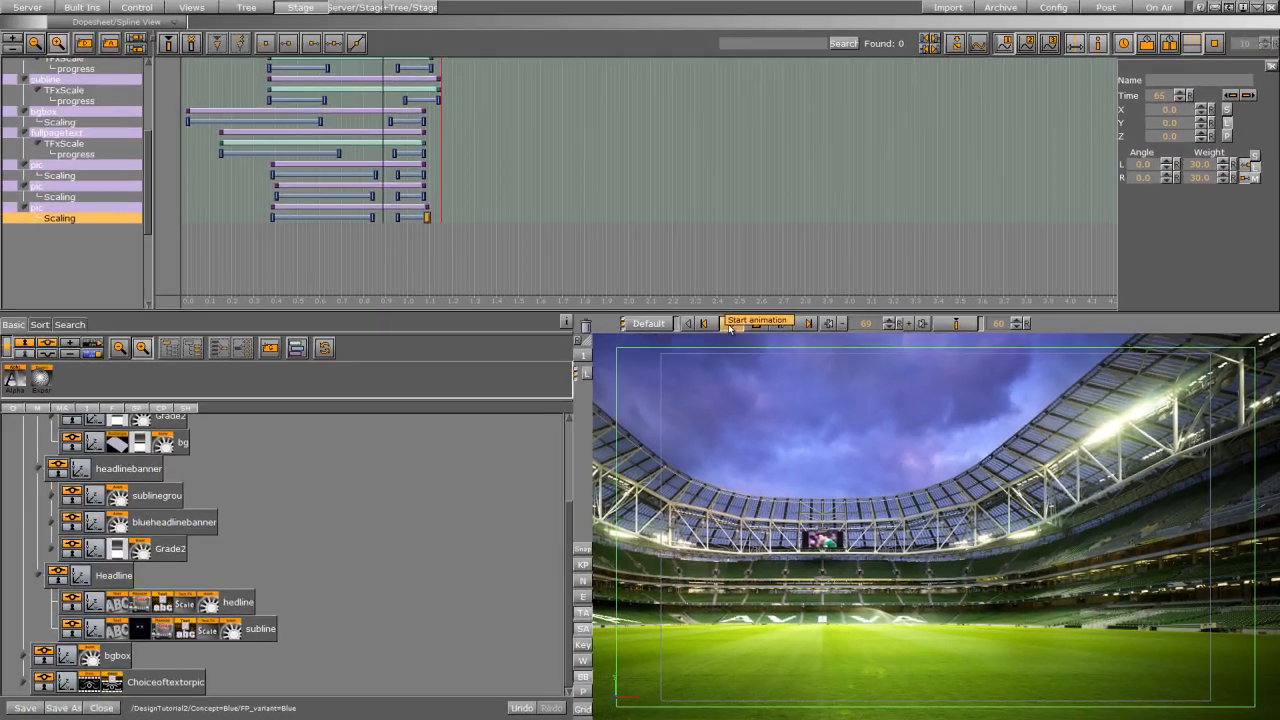
{"action": "left_click", "coordinate": [338, 38]}
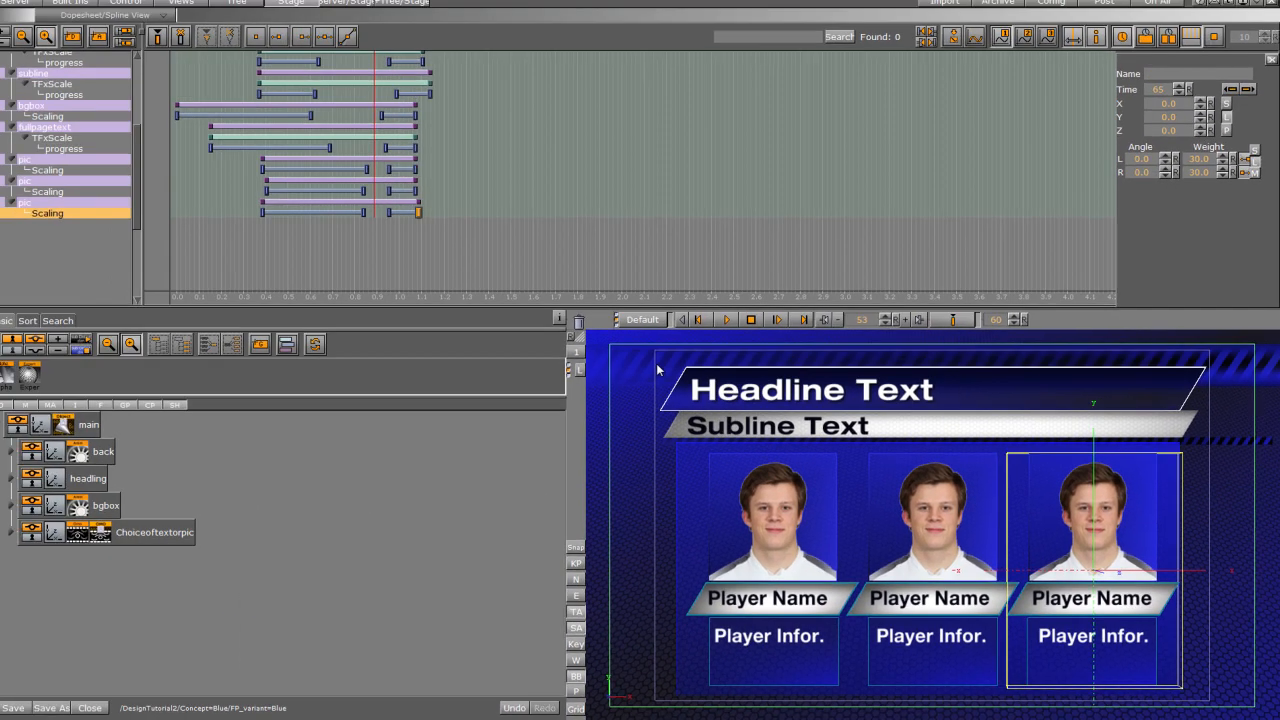
- Expand back and reset the Z rotation of the upper Rectangle's Hexagon texture to 0.0
{"action": "left_click", "coordinate": [24, 456]}
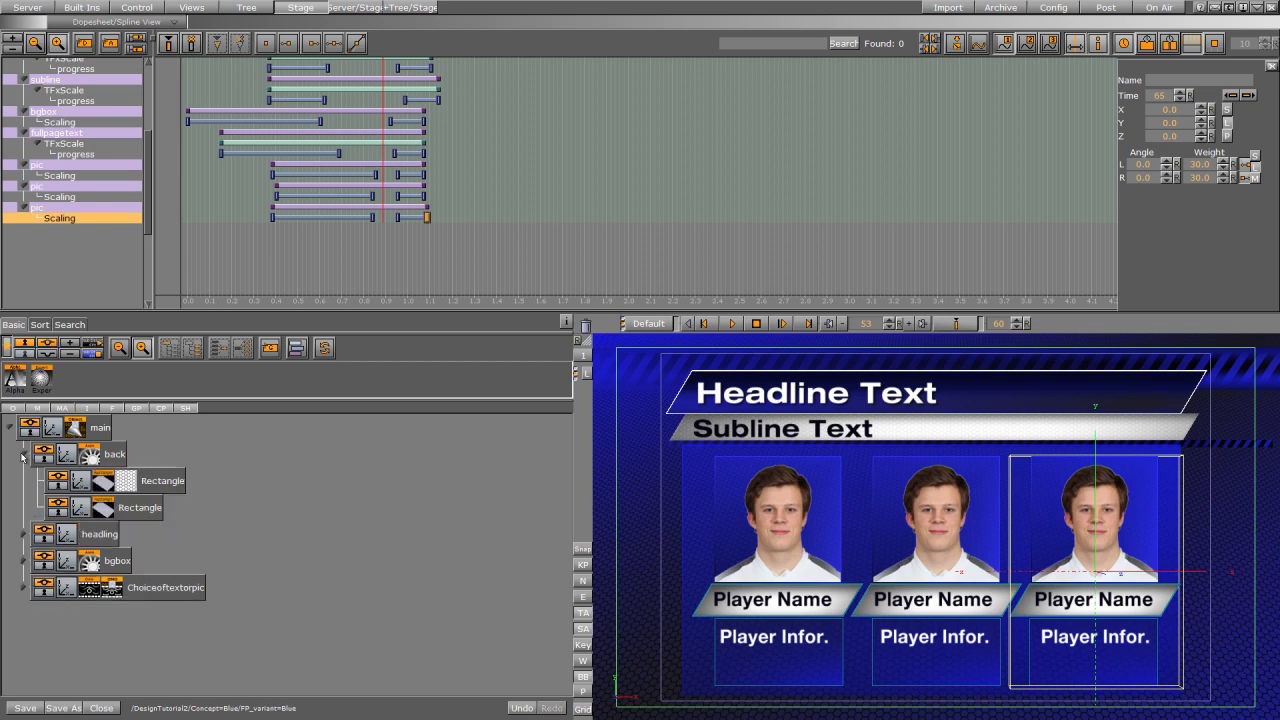
{"action": "left_click", "coordinate": [130, 483]}
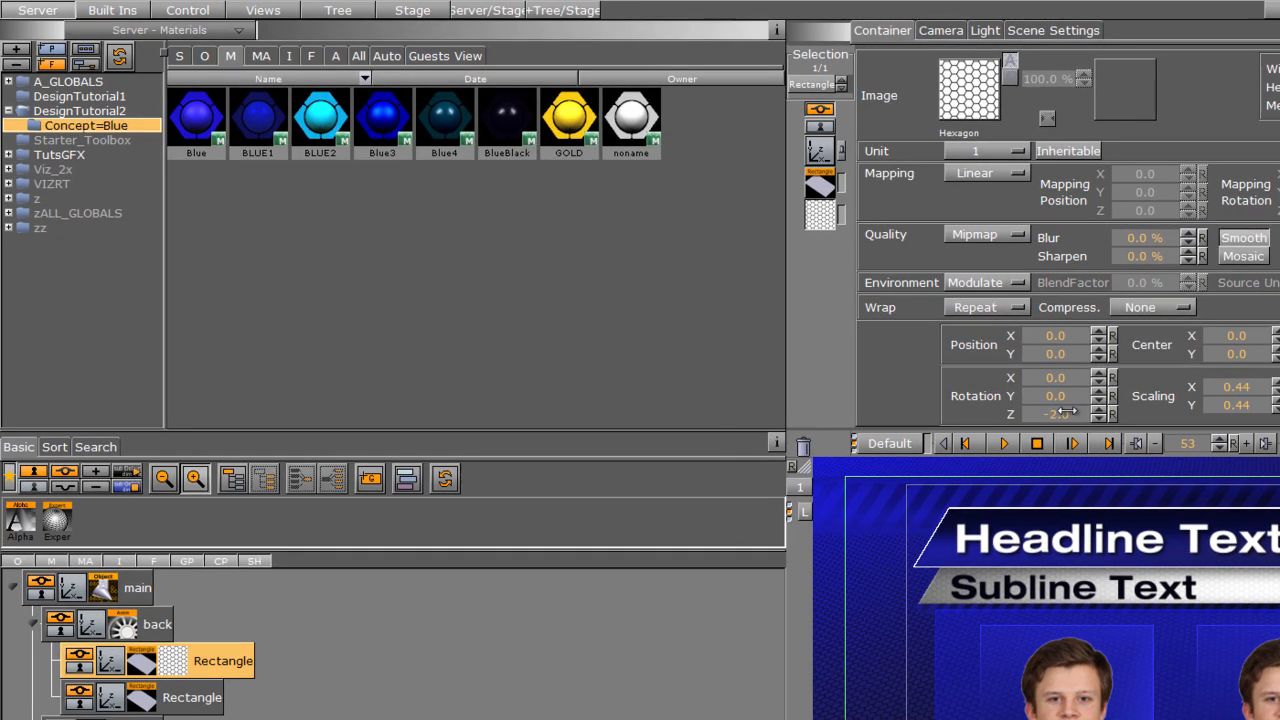
{"action": "left_click", "coordinate": [1097, 413]}
{"action": "left_click", "coordinate": [1111, 414]}
- Keyframe the Hexagon texture's Z rotation from 0.0 at frame 20 to 15.0 at frame 56
{"action": "left_click_drag", "start_coordinate": [1198, 449], "coordinate": [1165, 451]}
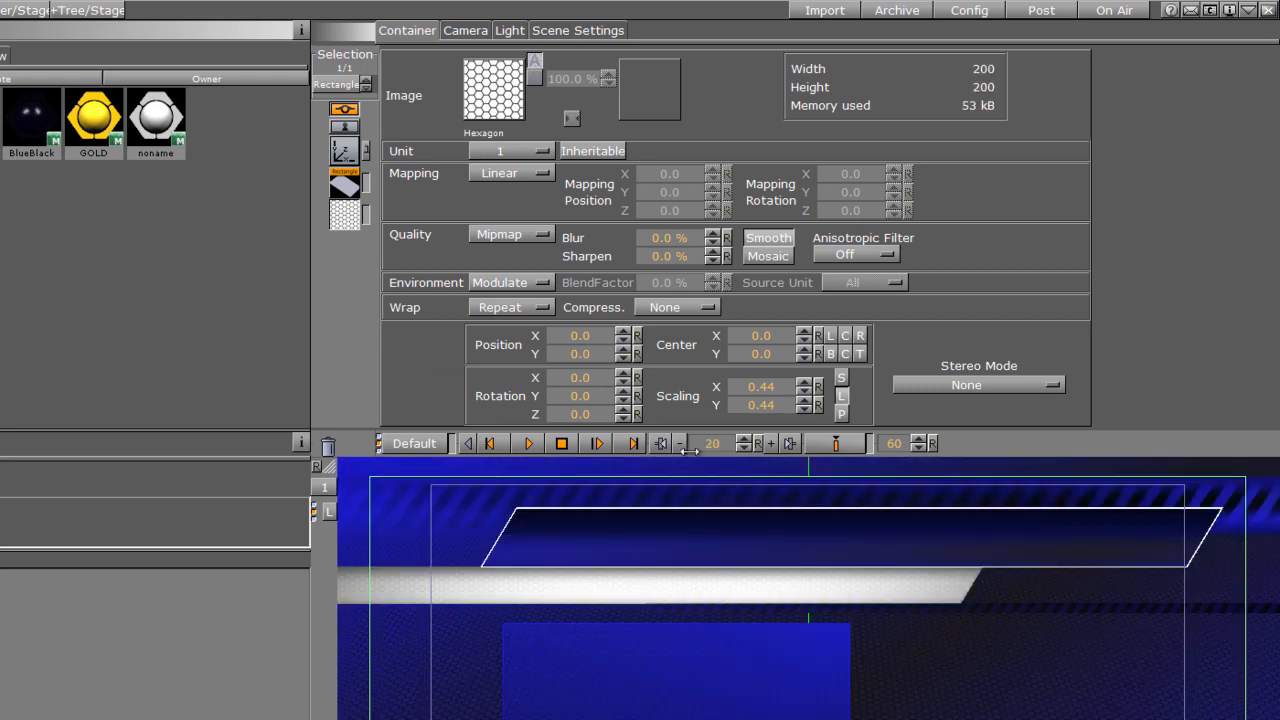
{"action": "left_click", "coordinate": [597, 418]}
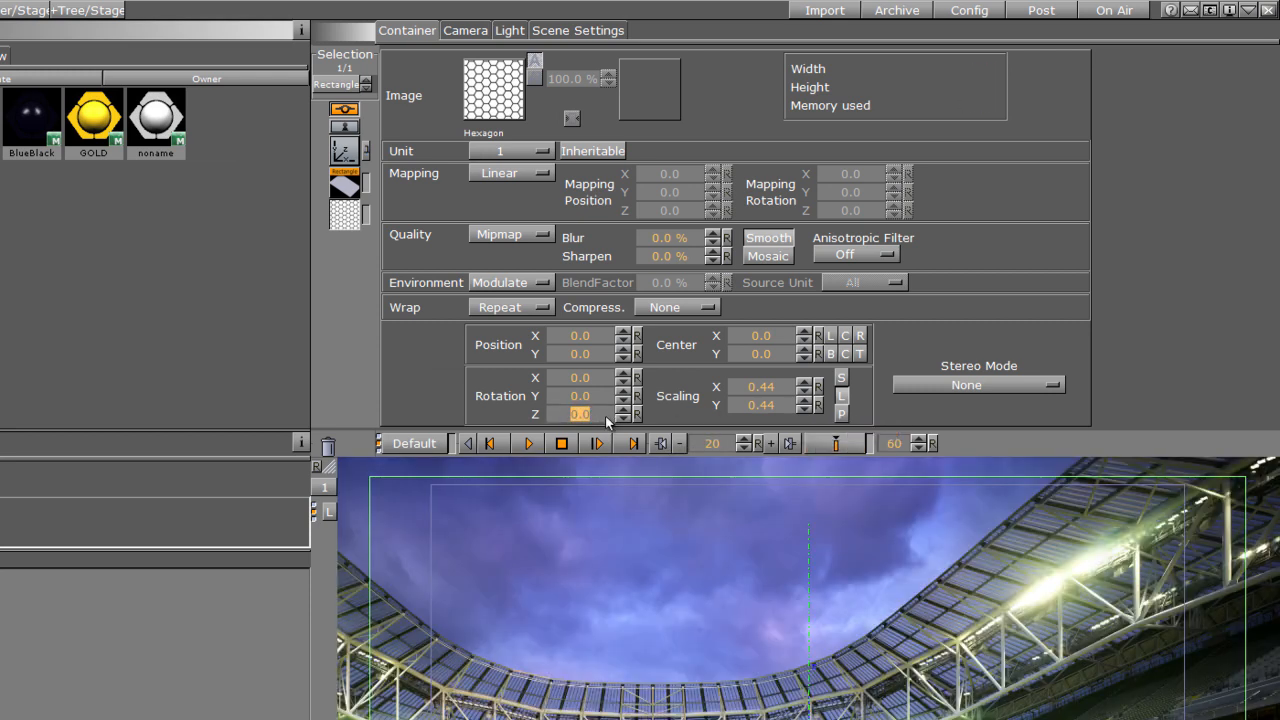
{"action": "left_click_drag", "start_coordinate": [712, 443], "coordinate": [710, 449]}
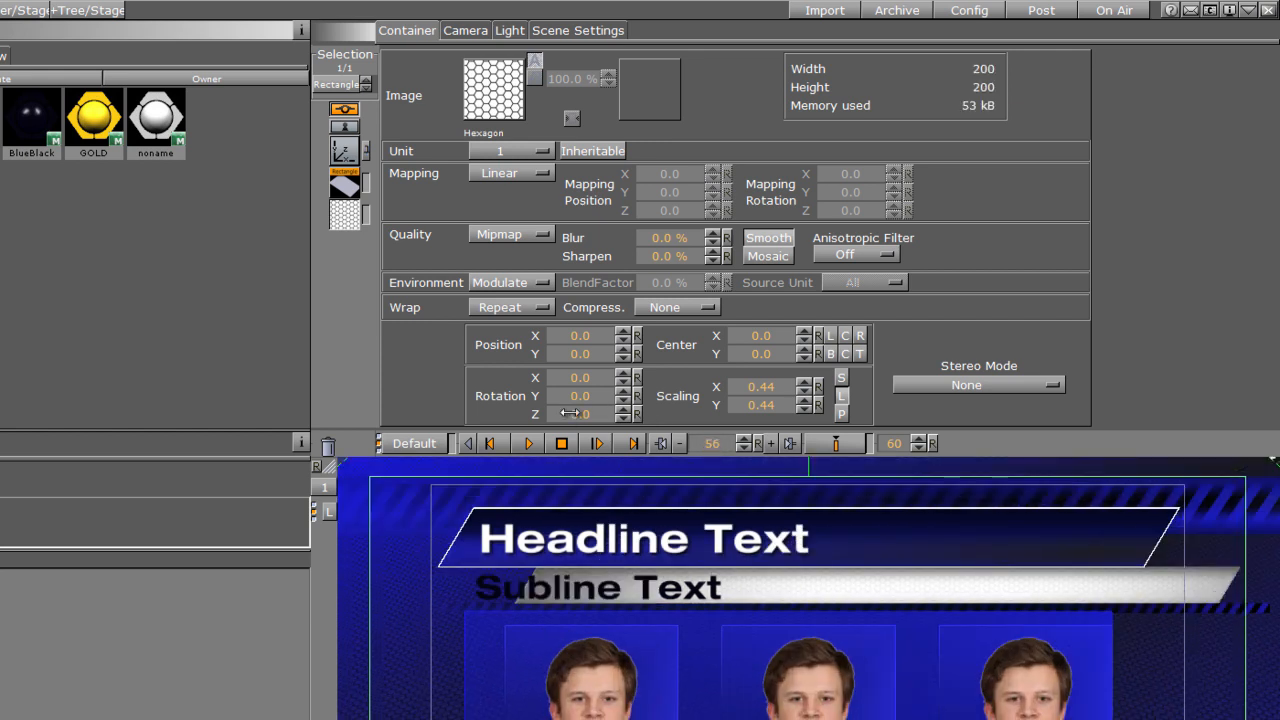
{"action": "left_click_drag", "start_coordinate": [573, 413], "coordinate": [580, 414]}
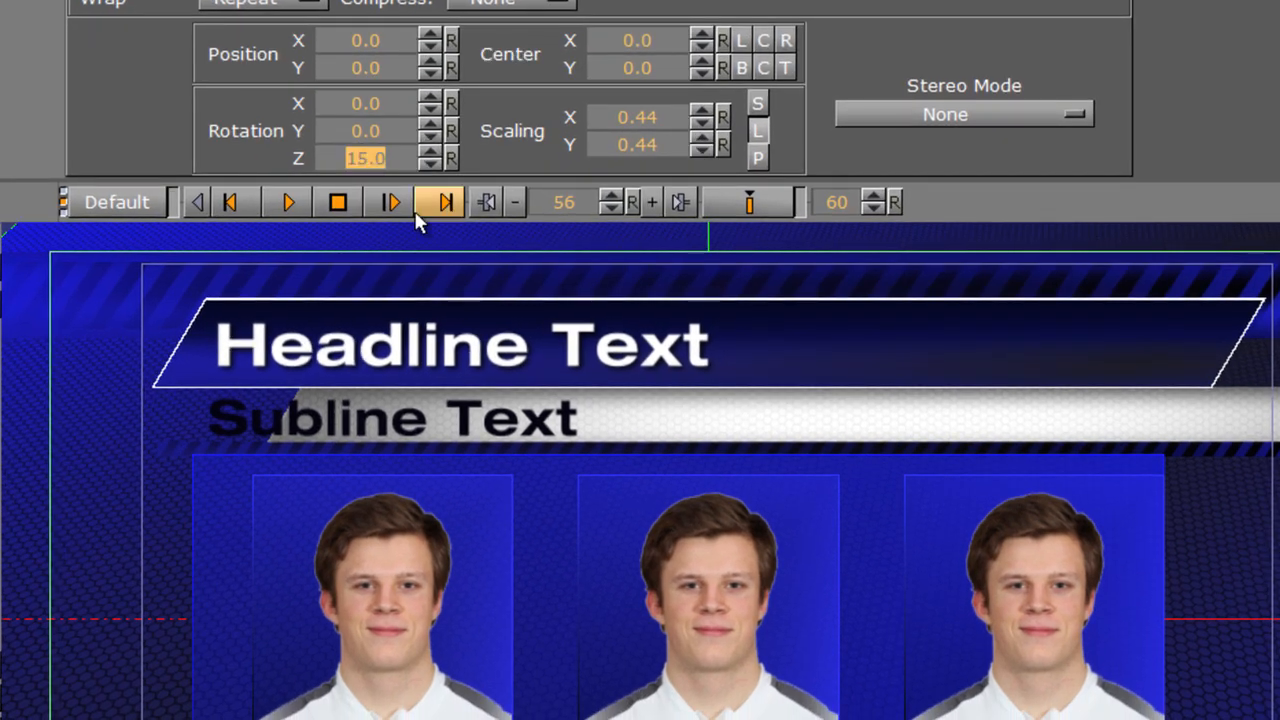
{"action": "left_click", "coordinate": [745, 205]}
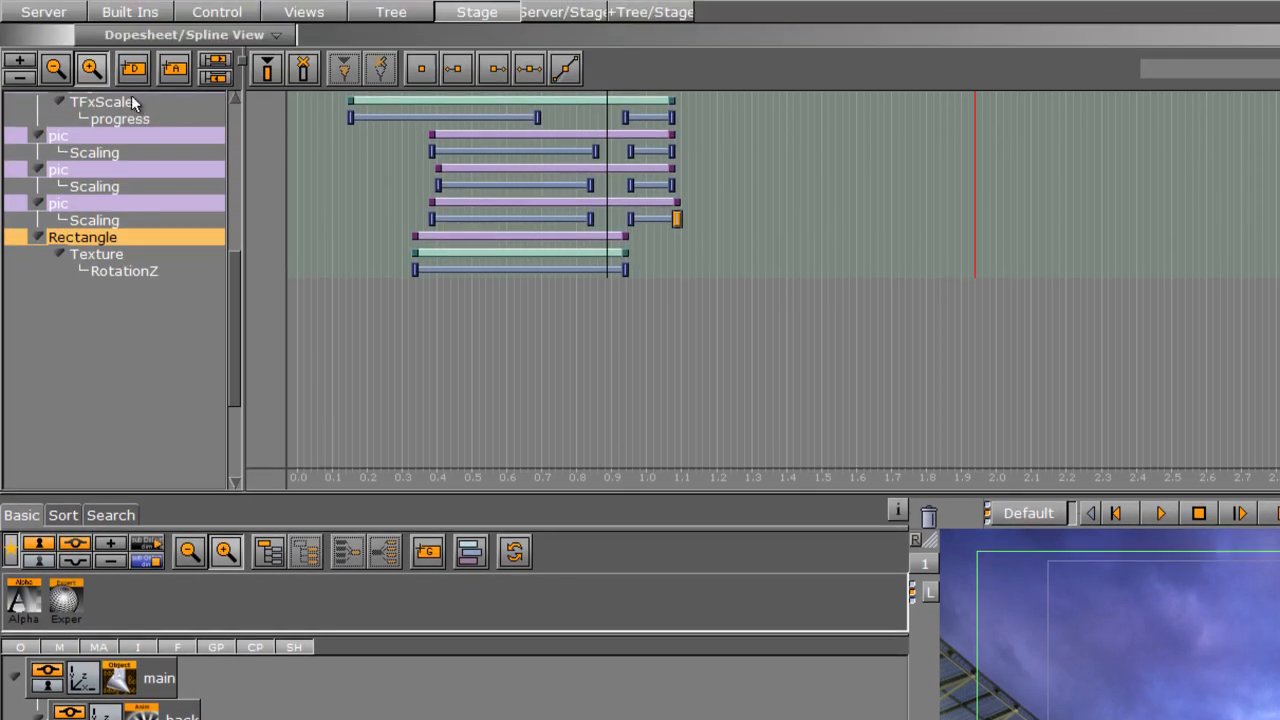
- Add a new director named loop to the stage and move the Rectangle's texture rotation animation into it
{"action": "left_click_drag", "start_coordinate": [133, 68], "coordinate": [96, 293]}
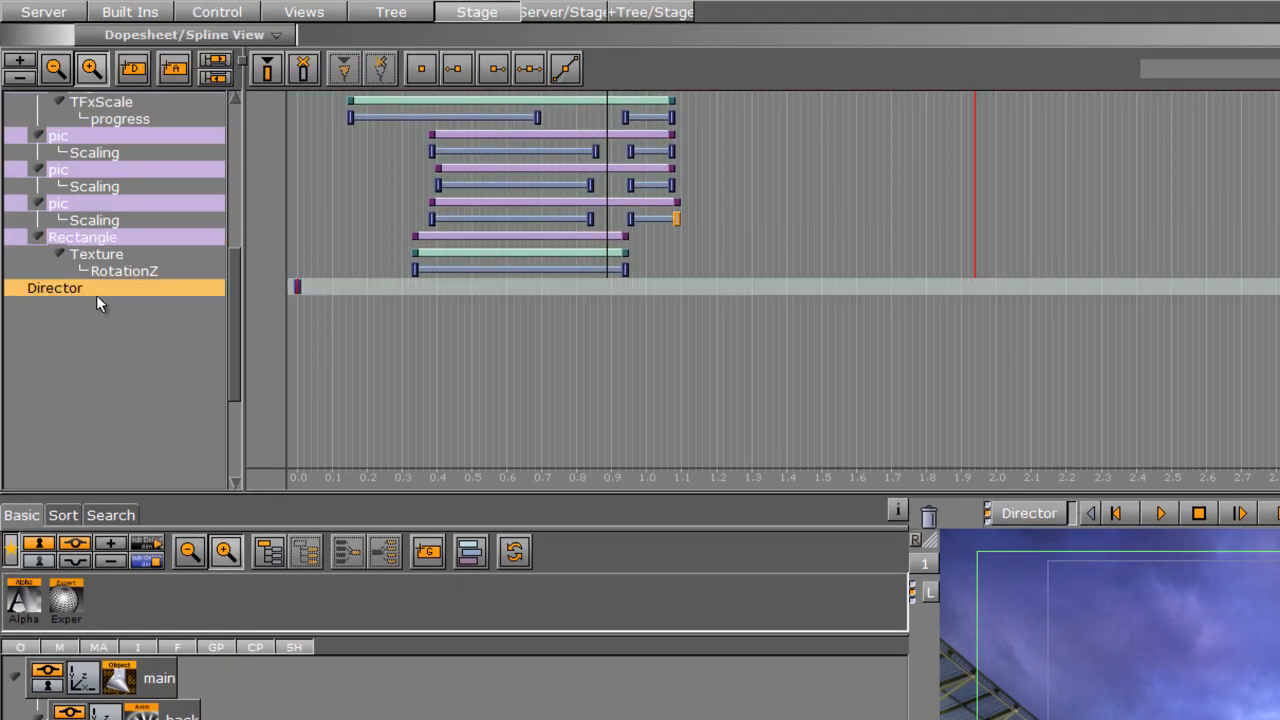
{"action": "right_click", "coordinate": [160, 297]}
{"action": "left_click", "coordinate": [191, 306]}
{"action": "type", "text": "loop"}
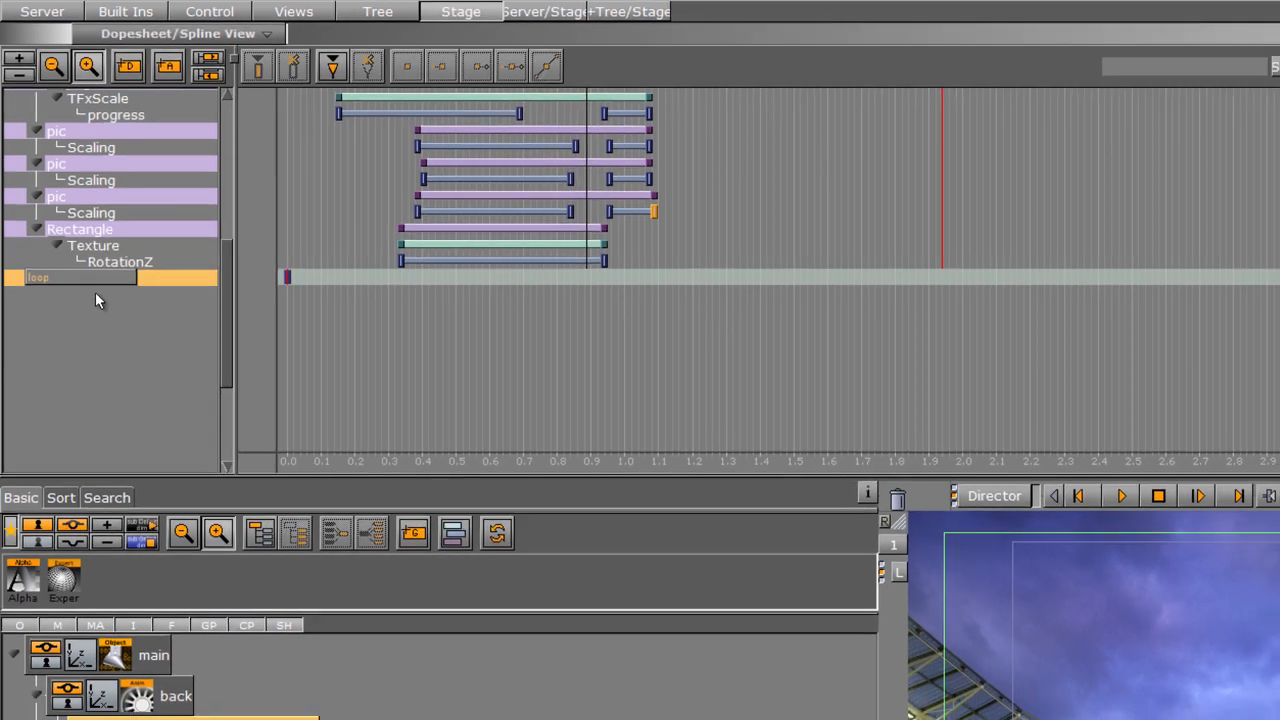
{"action": "key", "text": "Return"}
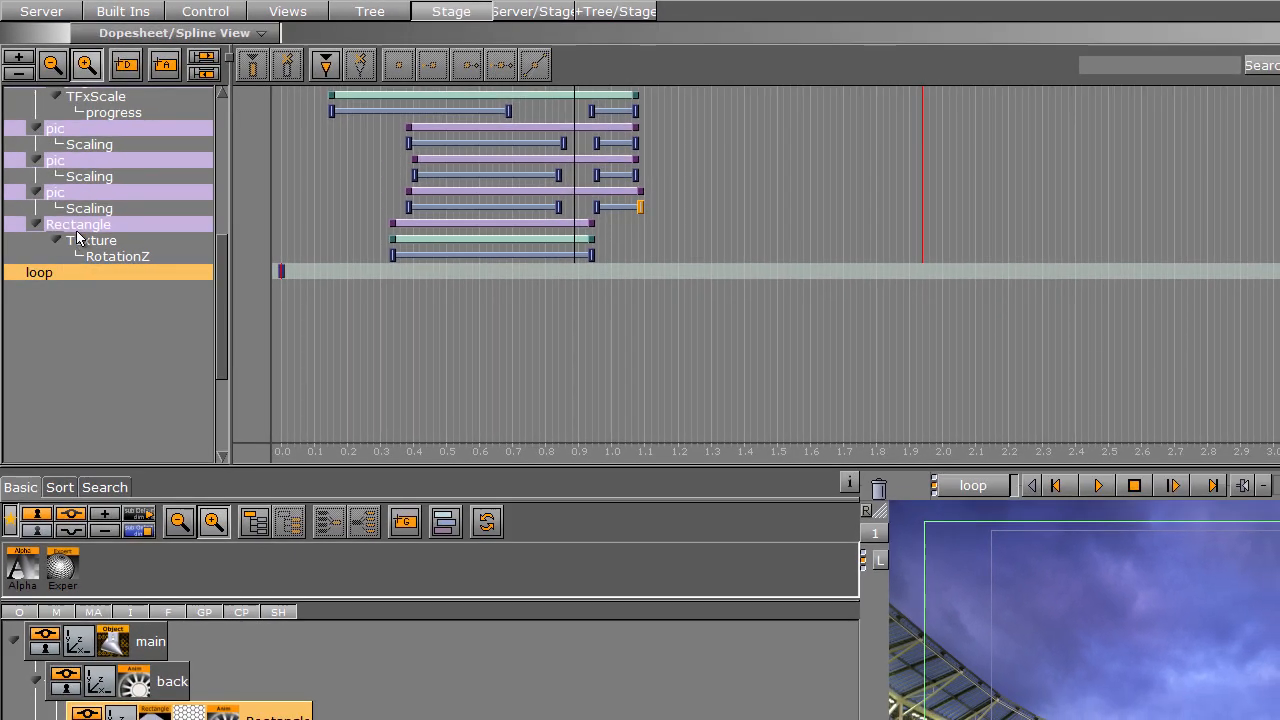
{"action": "left_click_drag", "start_coordinate": [75, 229], "coordinate": [116, 272]}
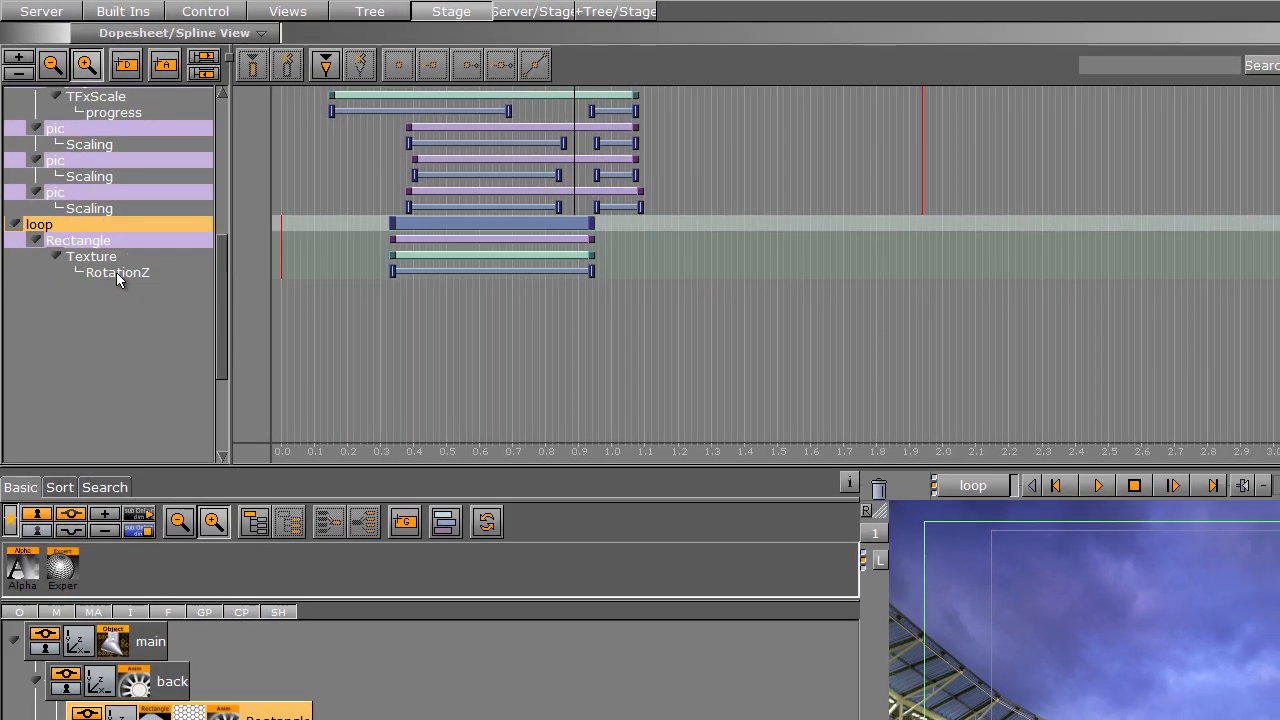
- Stretch the Rectangle's RotationZ animation in the loop director to run from 0.0 to about 7.9 seconds
{"action": "left_click_drag", "start_coordinate": [391, 270], "coordinate": [281, 270]}
{"action": "left_click_drag", "start_coordinate": [591, 270], "coordinate": [1279, 306]}
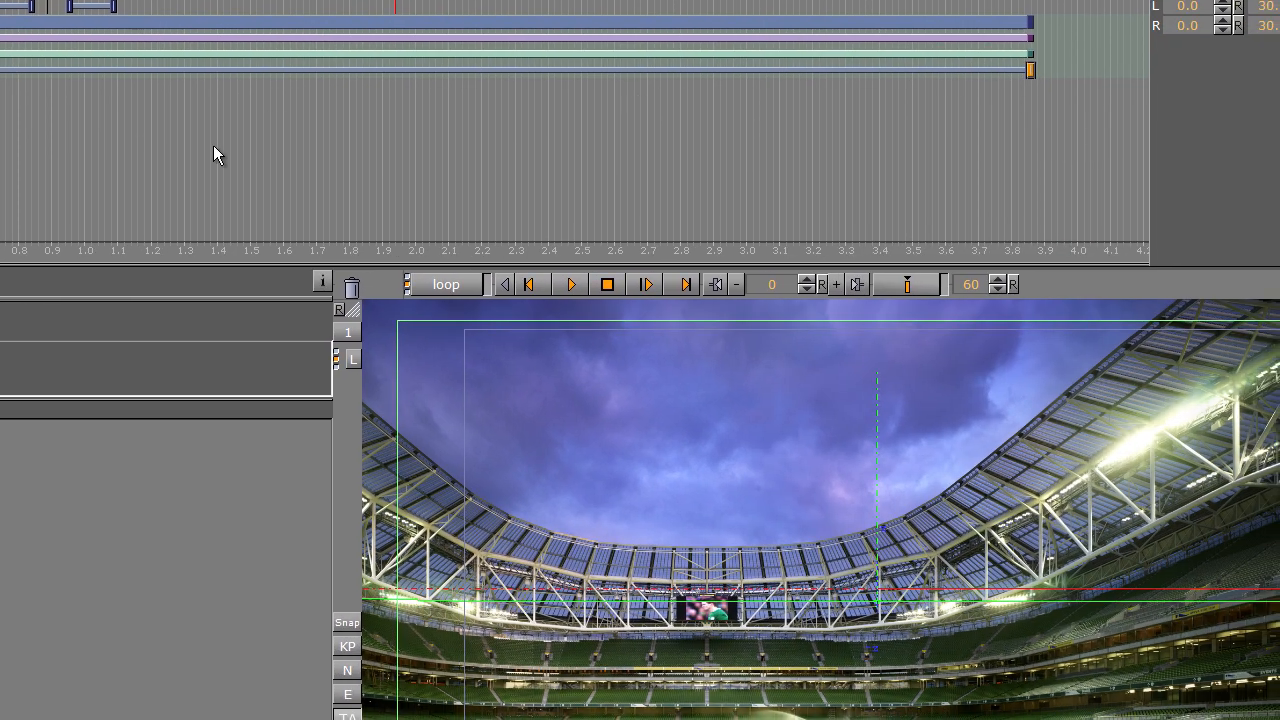
{"action": "scroll", "coordinate": [213, 150], "scroll_direction": "down", "scroll_amount": 4}
{"action": "left_click_drag", "start_coordinate": [183, 68], "coordinate": [633, 70]}
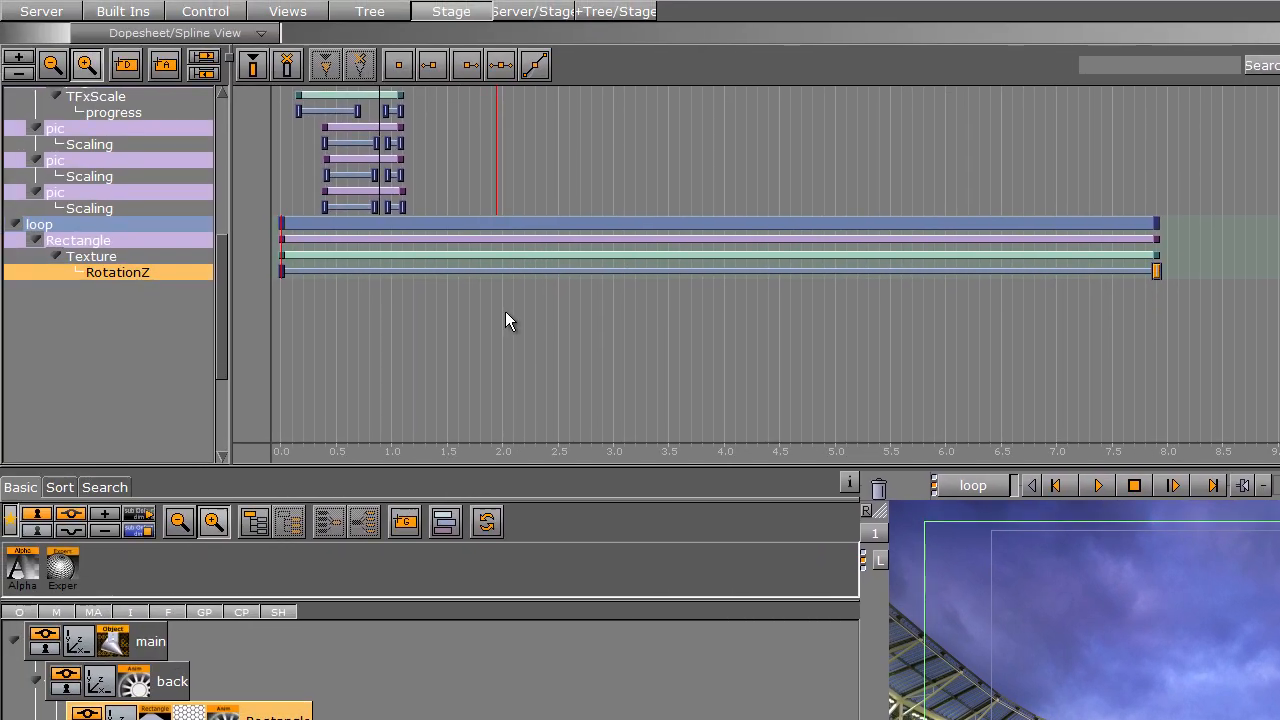
- Make the Rectangle's RotationZ channel repeat infinitely after its last keyframe
{"action": "left_click", "coordinate": [513, 270]}
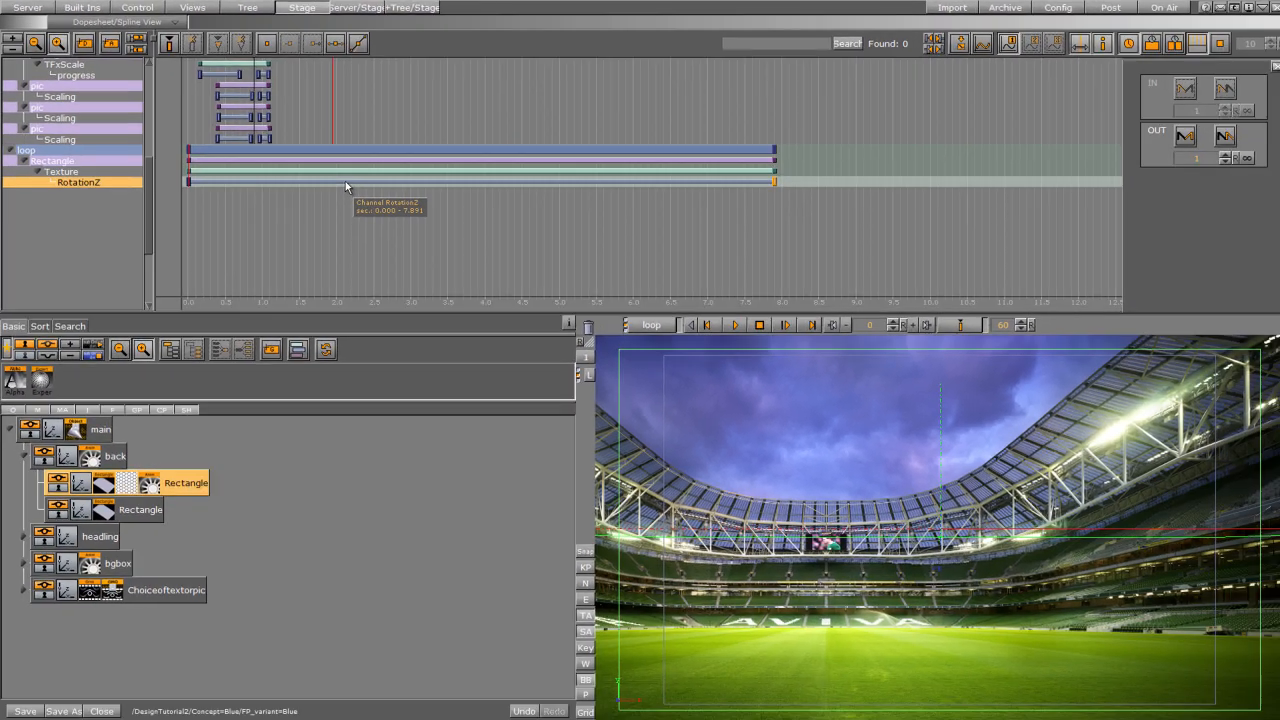
{"action": "left_click", "coordinate": [1225, 137]}
{"action": "left_click", "coordinate": [1181, 136]}
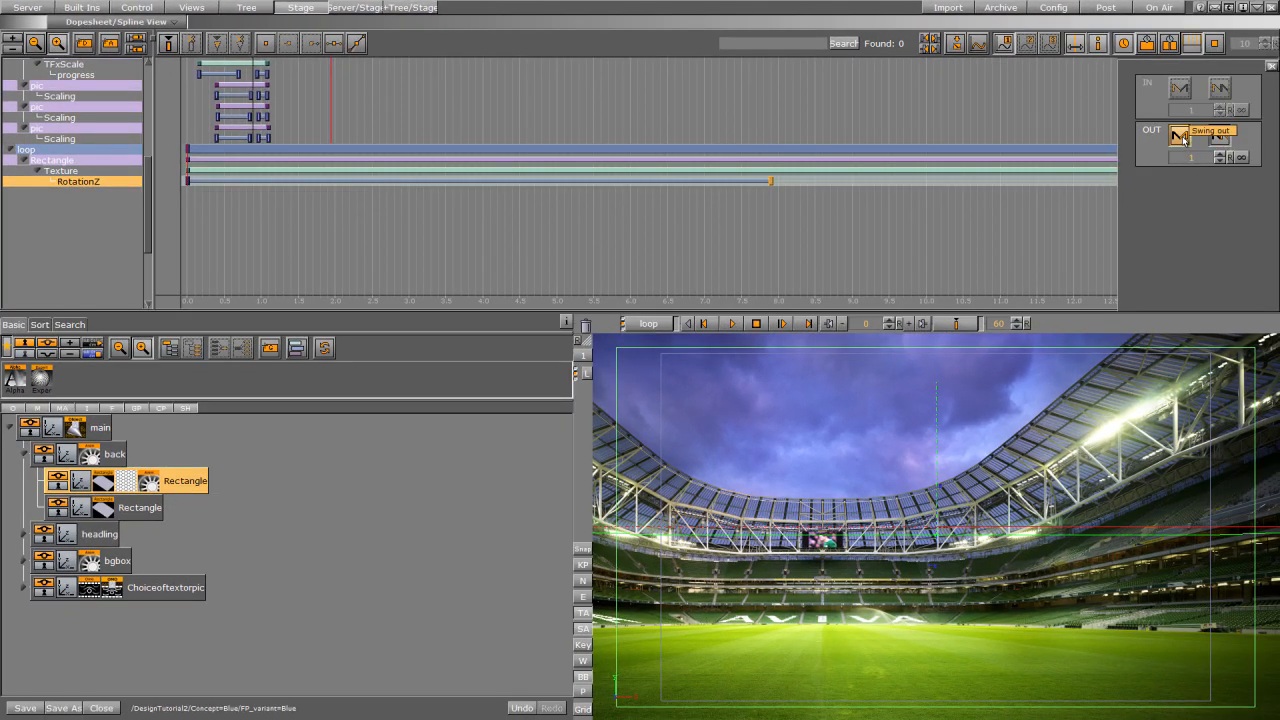
{"action": "left_click", "coordinate": [1242, 157]}
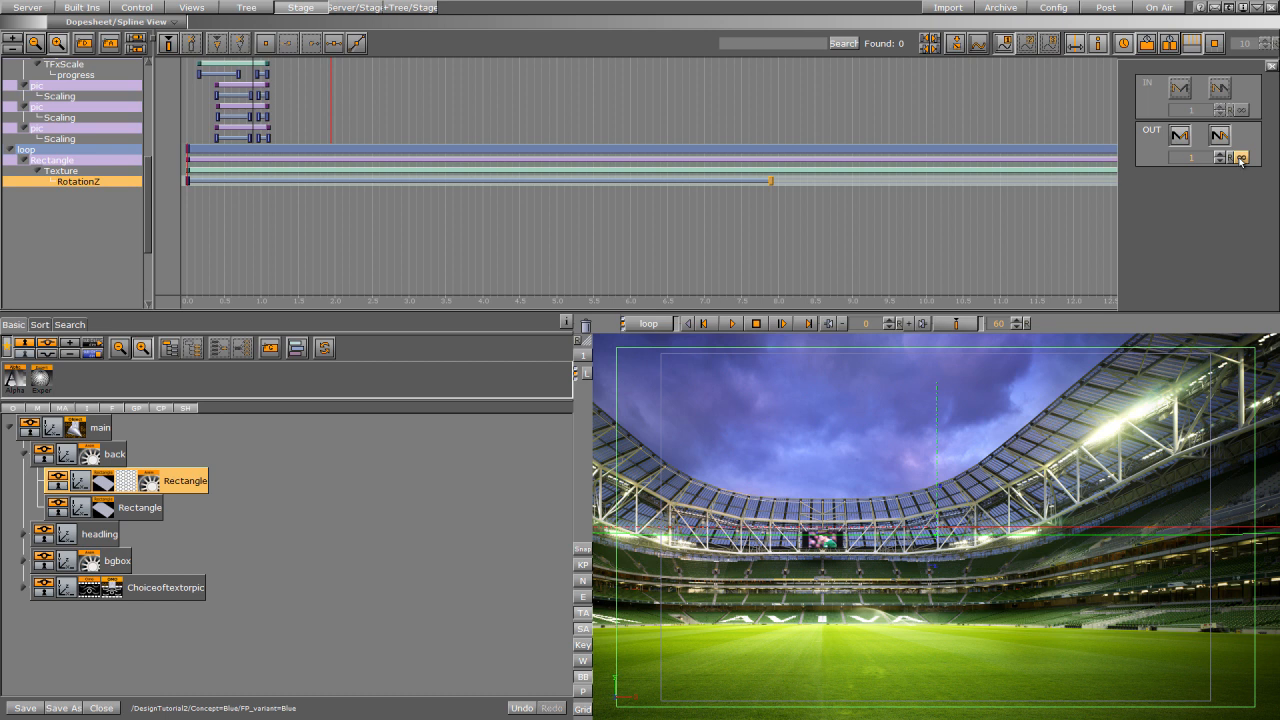
- Select both the Default and loop directors for playback and play the animation
{"action": "left_click", "coordinate": [650, 322]}
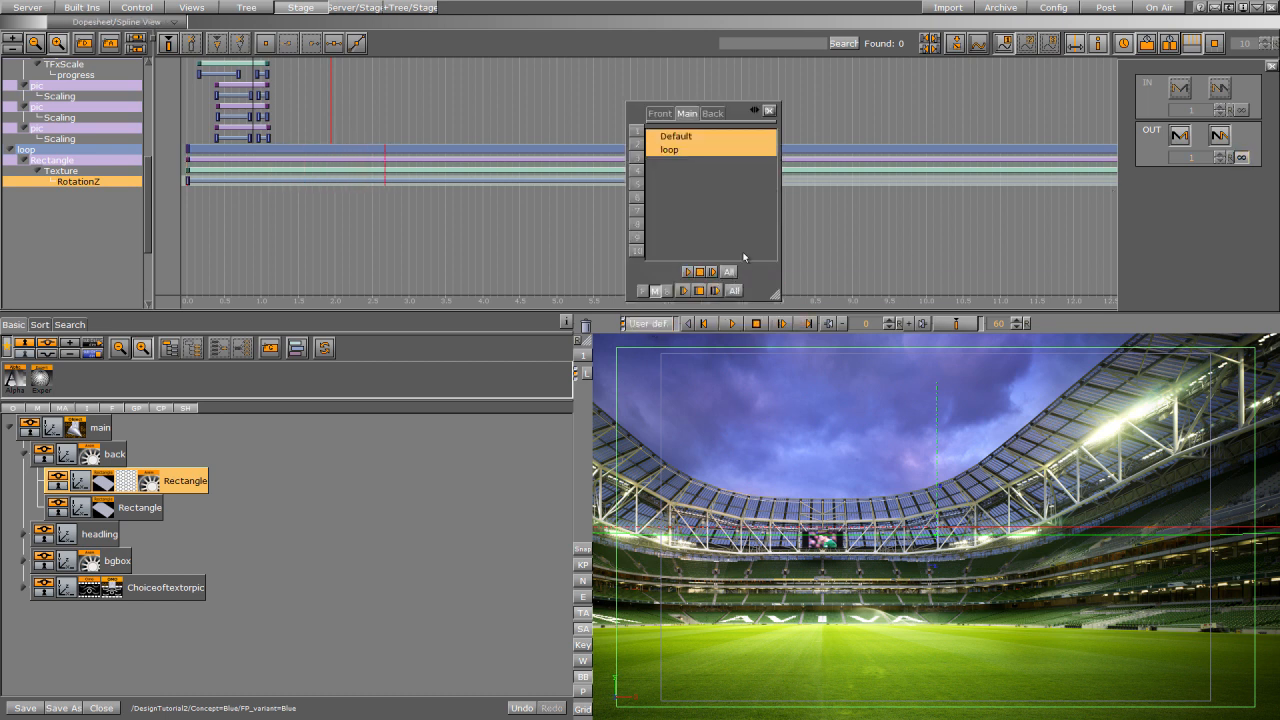
{"action": "left_click", "coordinate": [769, 110]}
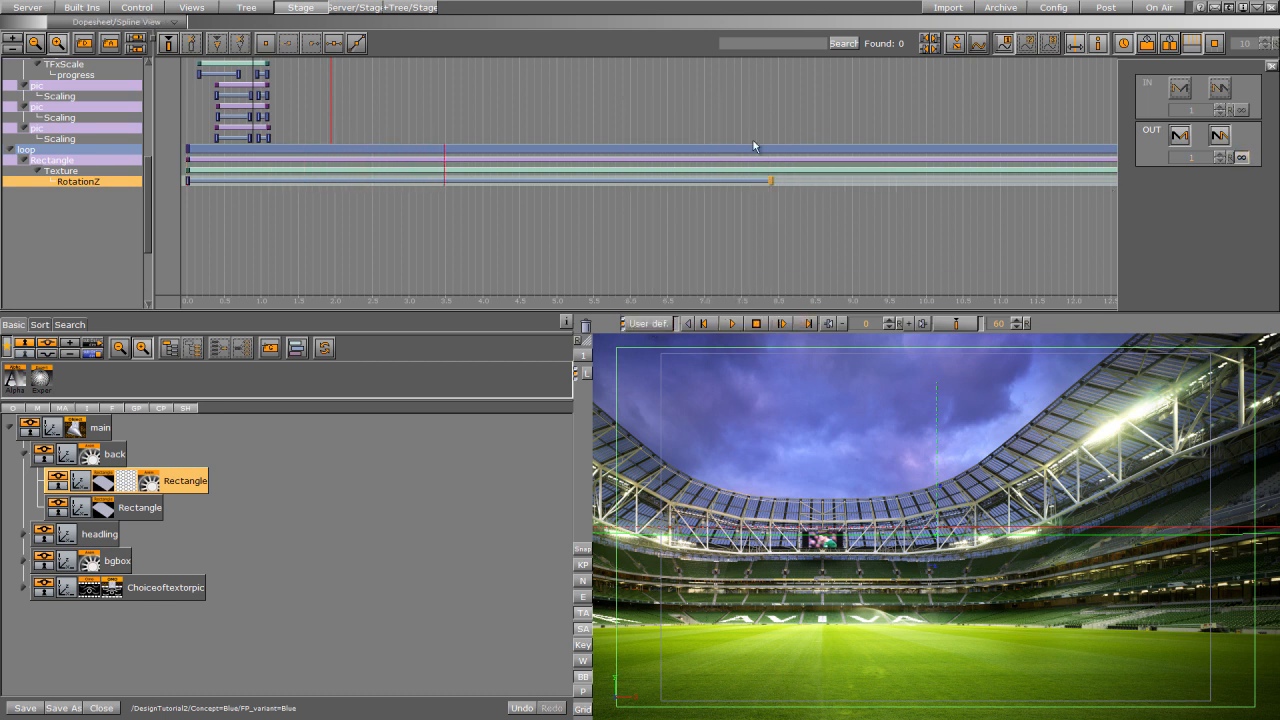
{"action": "left_click", "coordinate": [731, 323]}
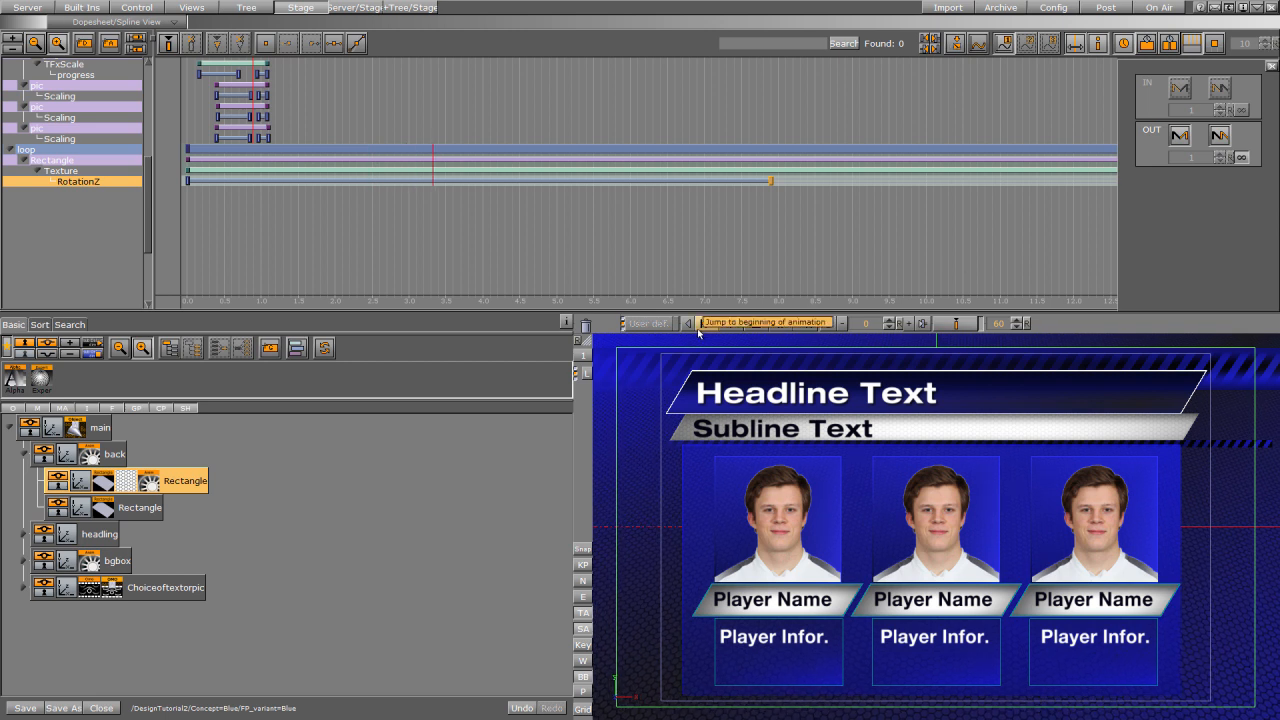
- Keyframe the Position X of the Split texture on headlinebg's bgtext, using 1.4 at frame 43 and a higher value for the other keyframe
{"action": "left_click", "coordinate": [24, 536]}
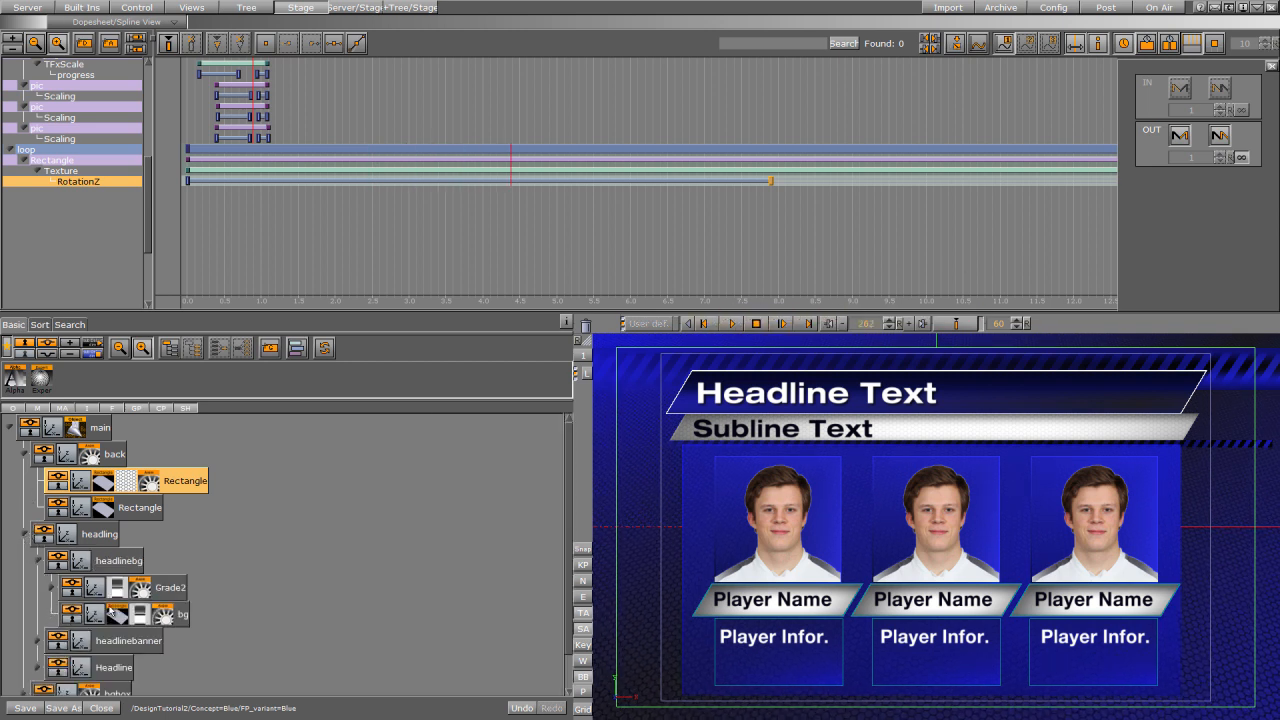
{"action": "left_click", "coordinate": [50, 597]}
{"action": "left_click", "coordinate": [150, 615]}
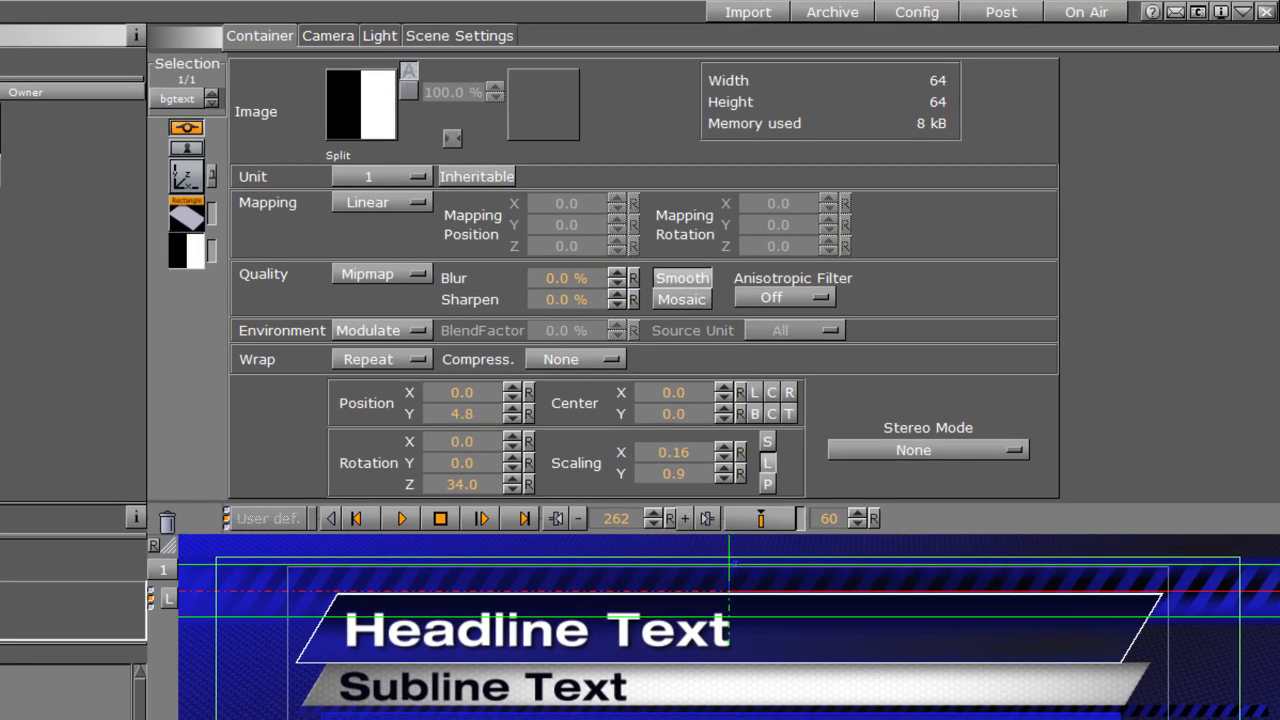
{"action": "left_click", "coordinate": [769, 245]}
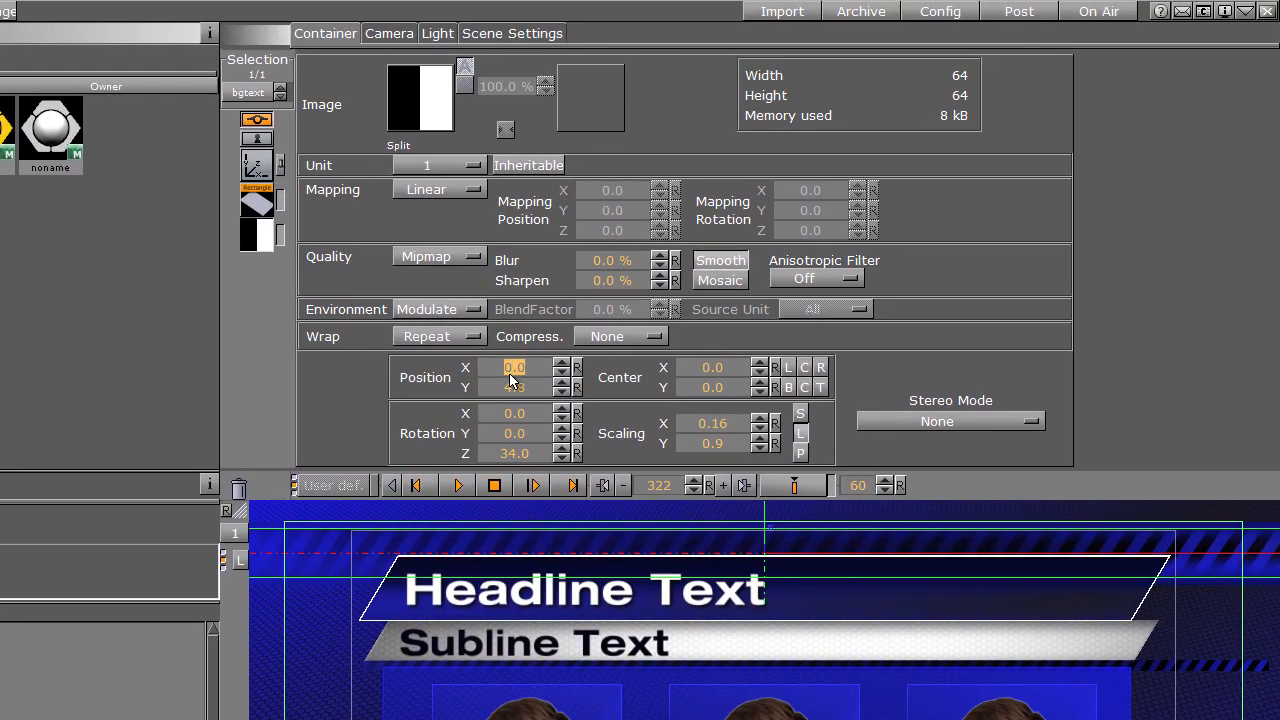
{"action": "left_click_drag", "start_coordinate": [510, 364], "coordinate": [525, 368]}
{"action": "left_click_drag", "start_coordinate": [664, 490], "coordinate": [216, 495]}
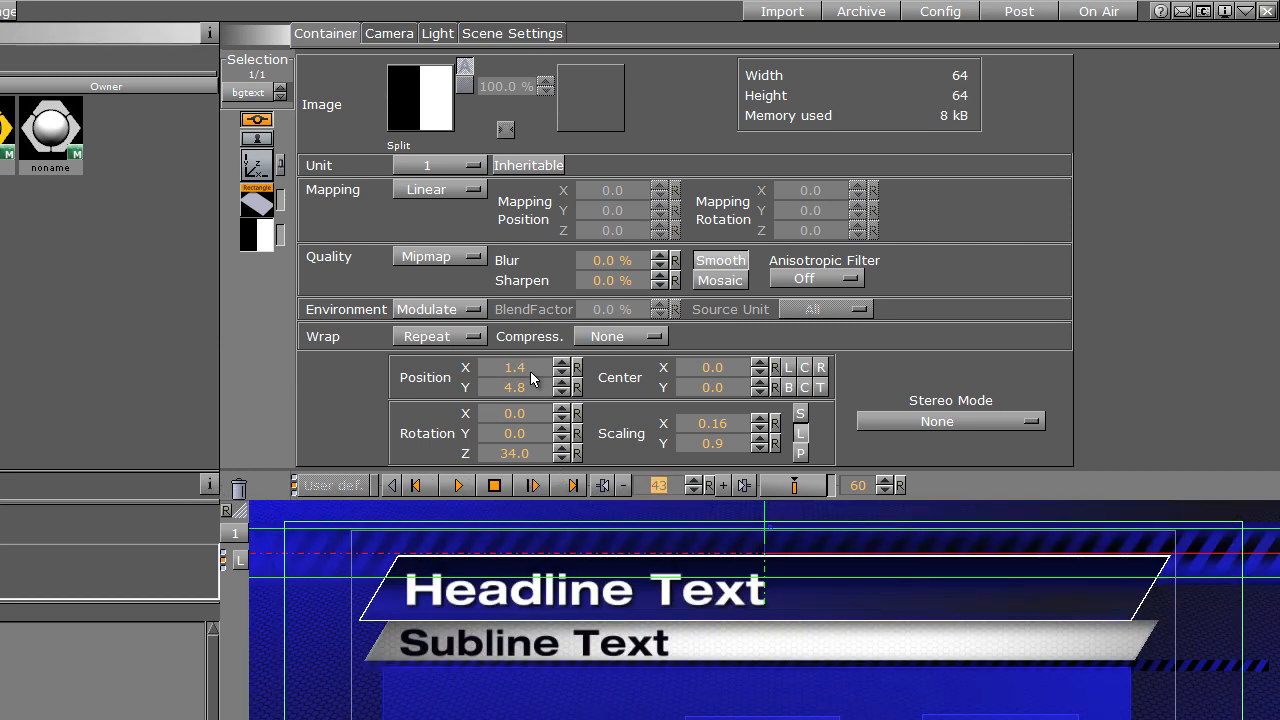
{"action": "left_click", "coordinate": [794, 485]}
{"action": "left_click_drag", "start_coordinate": [495, 367], "coordinate": [541, 368]}
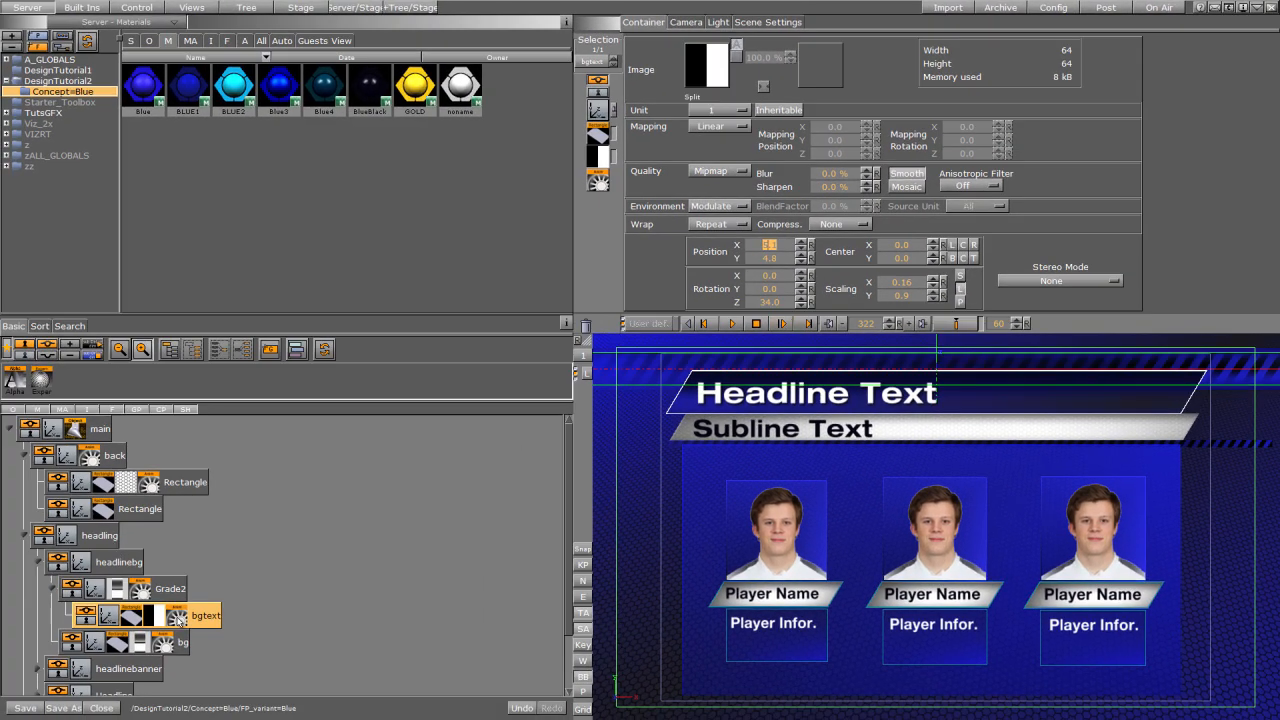
- Move bgtext's PositionX keyframes to about 0.3 and 8.7 seconds and make the channel repeat infinitely
{"action": "left_click", "coordinate": [300, 7]}
{"action": "left_click_drag", "start_coordinate": [288, 214], "coordinate": [254, 214]}
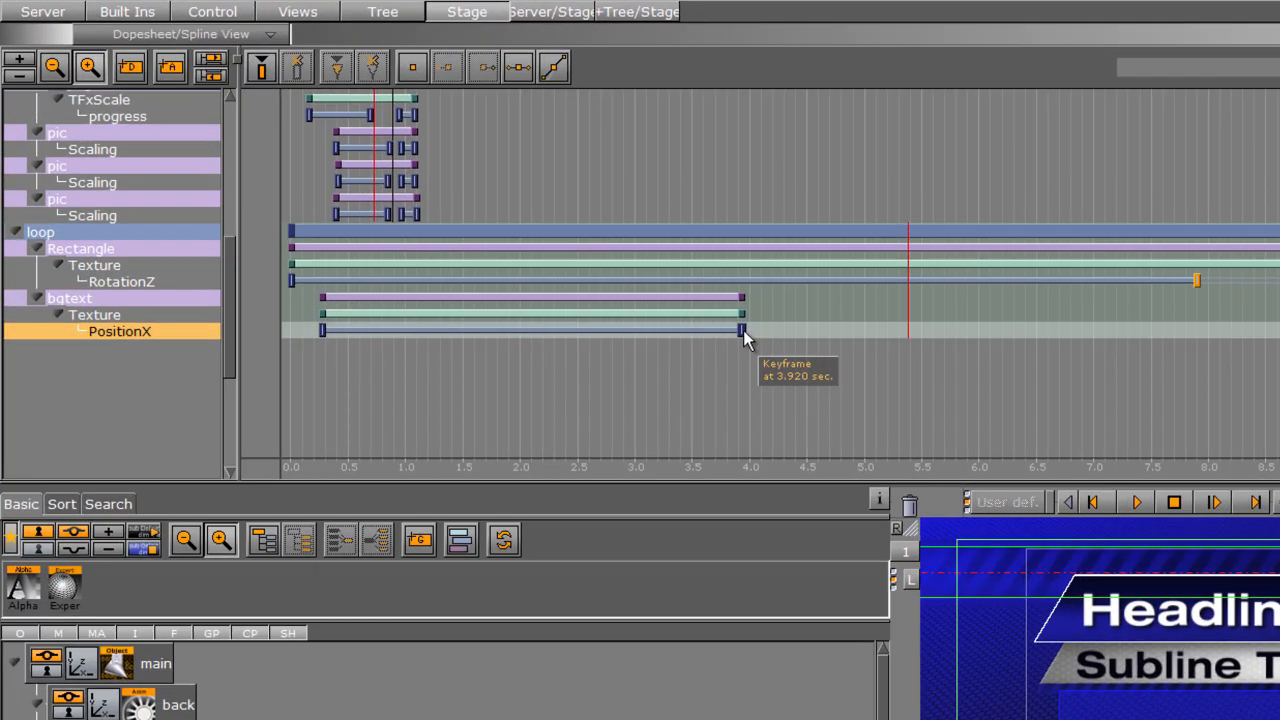
{"action": "left_click_drag", "start_coordinate": [743, 330], "coordinate": [1224, 330]}
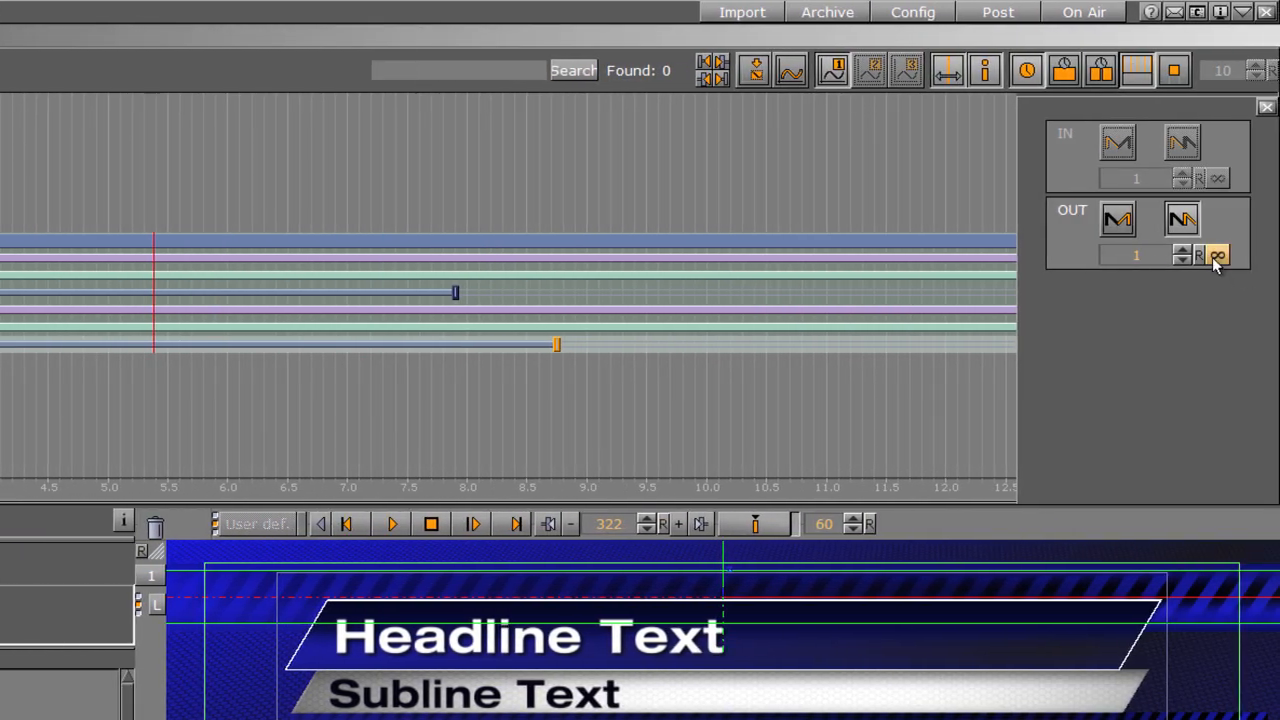
{"action": "left_click", "coordinate": [1217, 257]}
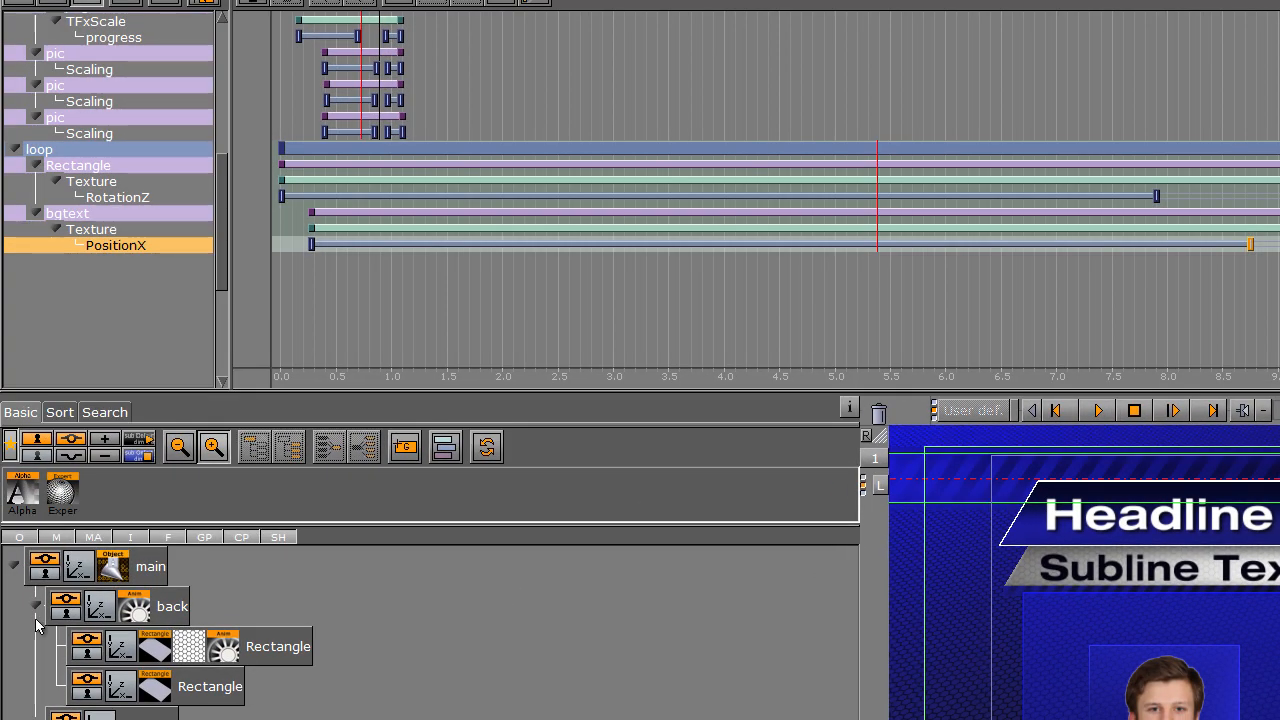
- Inspect the bgtext stripe under headlinebanner's Grade2 and collapse the back and headling groups
{"action": "left_click", "coordinate": [36, 598]}
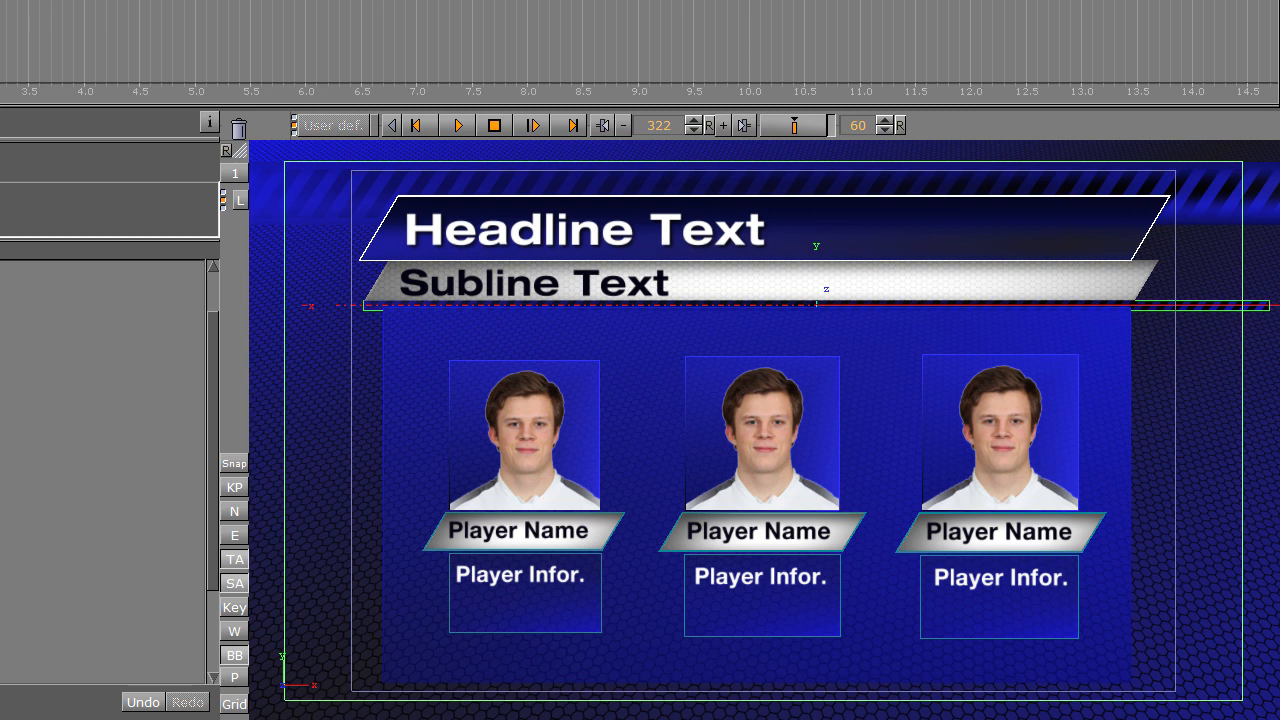
{"action": "scroll", "coordinate": [553, 100], "scroll_direction": "down", "scroll_amount": 3}
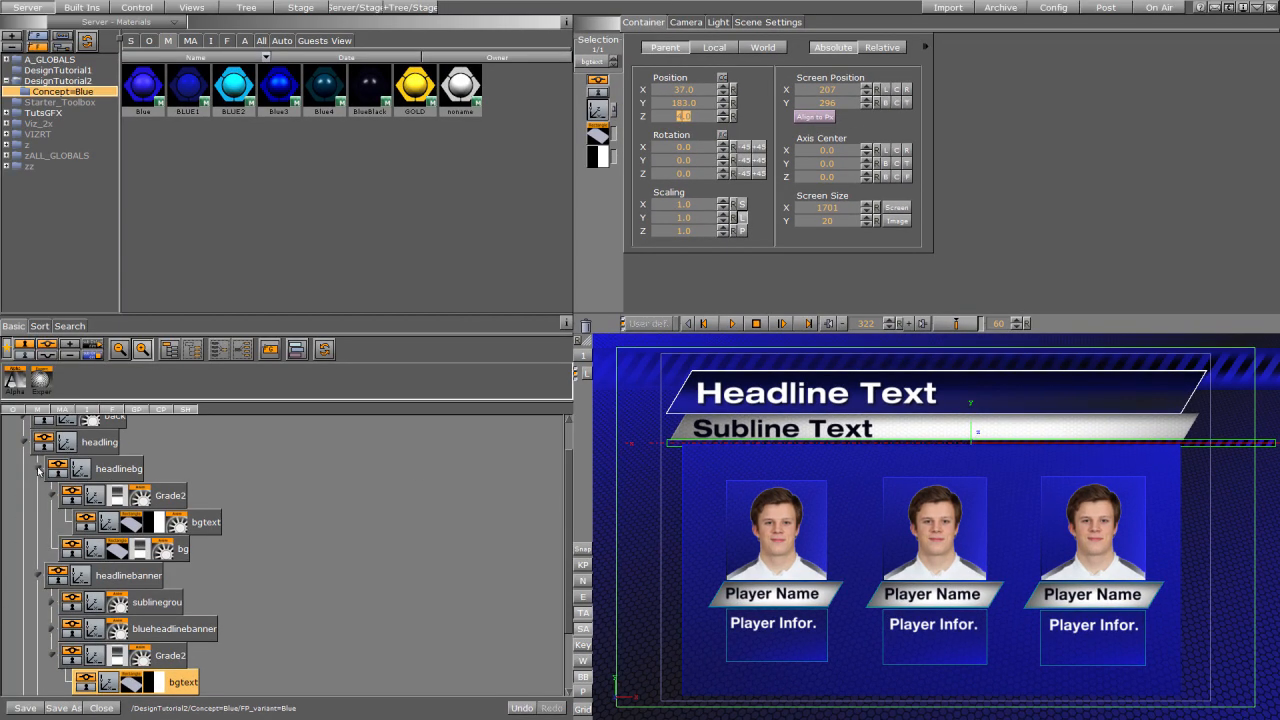
{"action": "left_click", "coordinate": [38, 468]}
{"action": "left_click", "coordinate": [22, 445]}
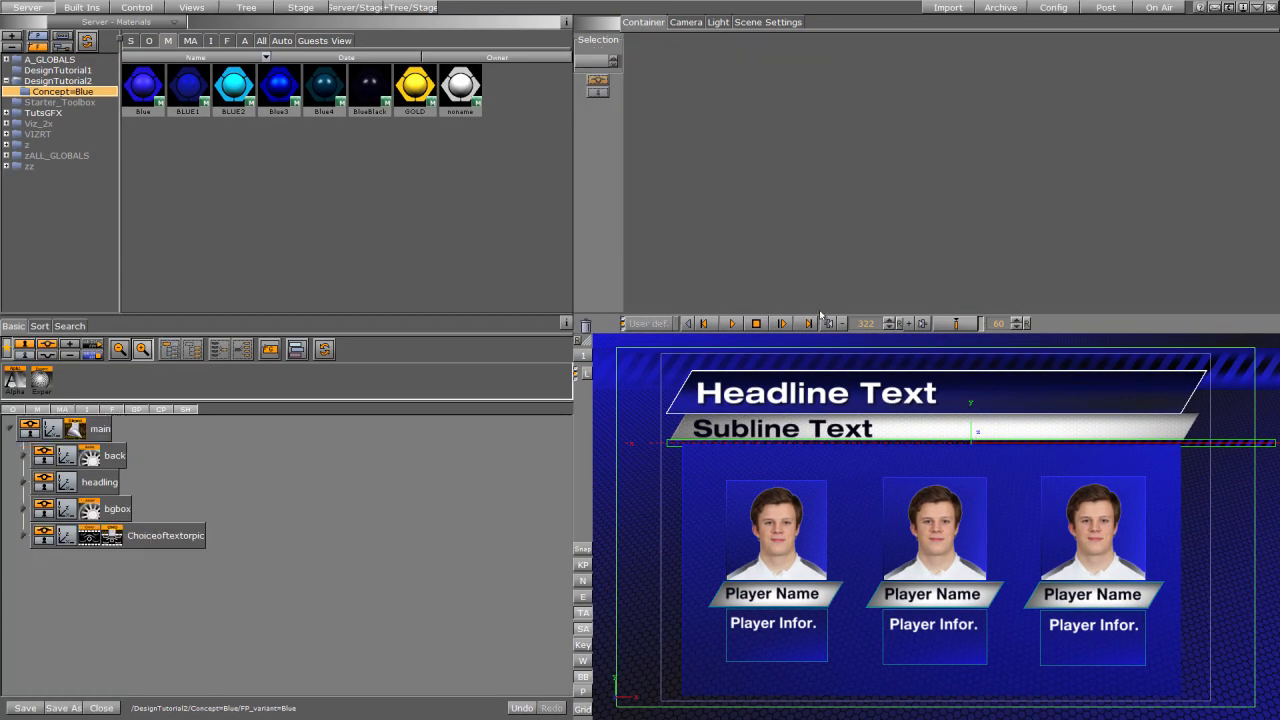
- Play the combined animation to the stop point, continue it through the exit, and play it again
{"action": "left_click", "coordinate": [732, 323]}
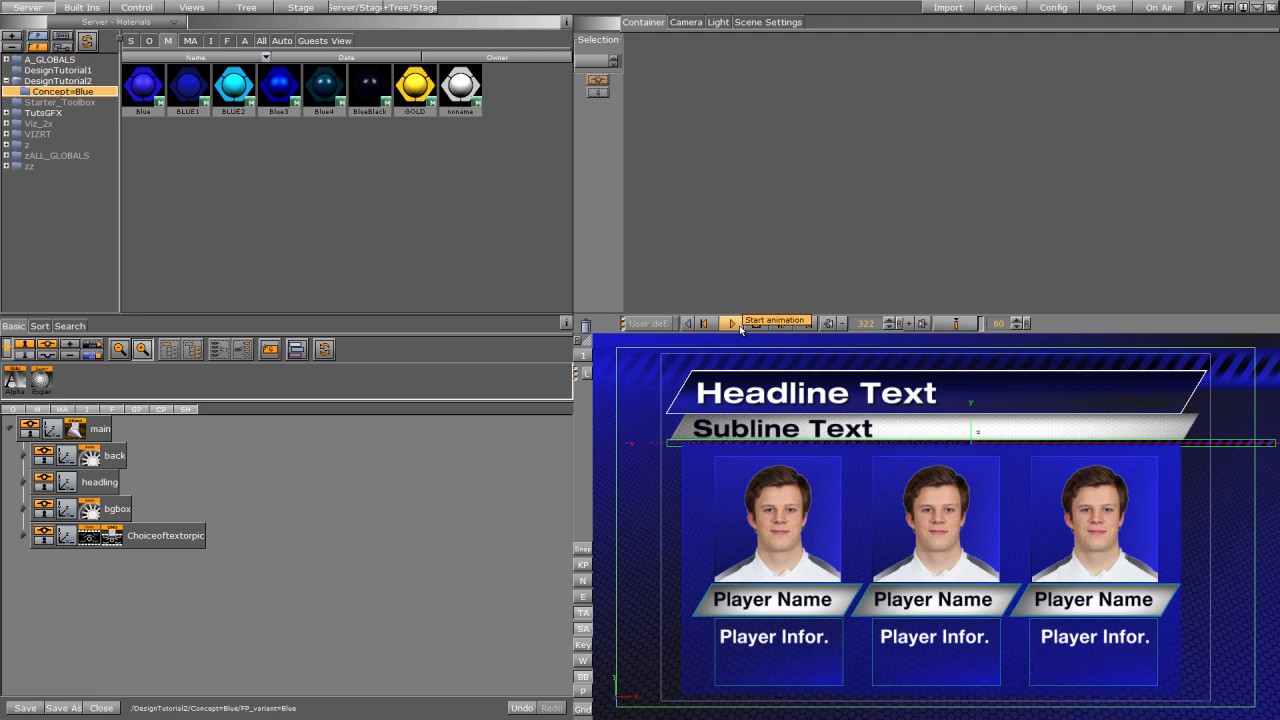
{"action": "left_click", "coordinate": [774, 320]}
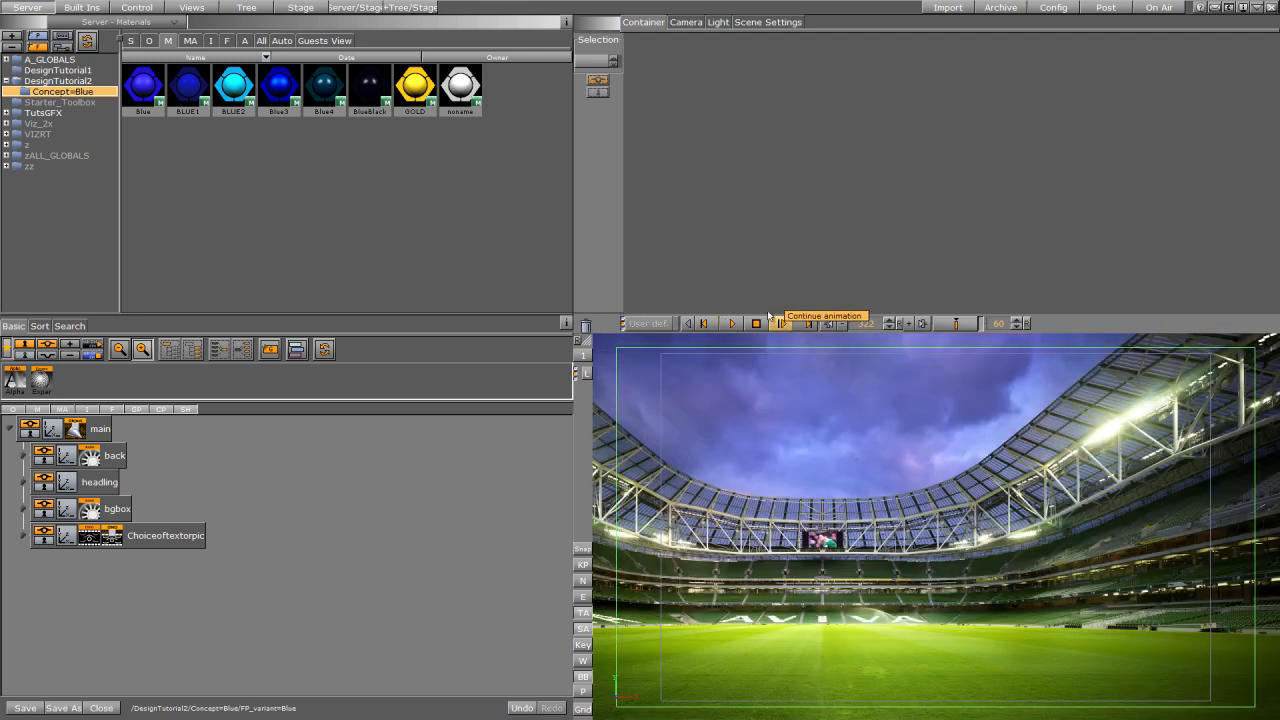
{"action": "left_click", "coordinate": [770, 318]}
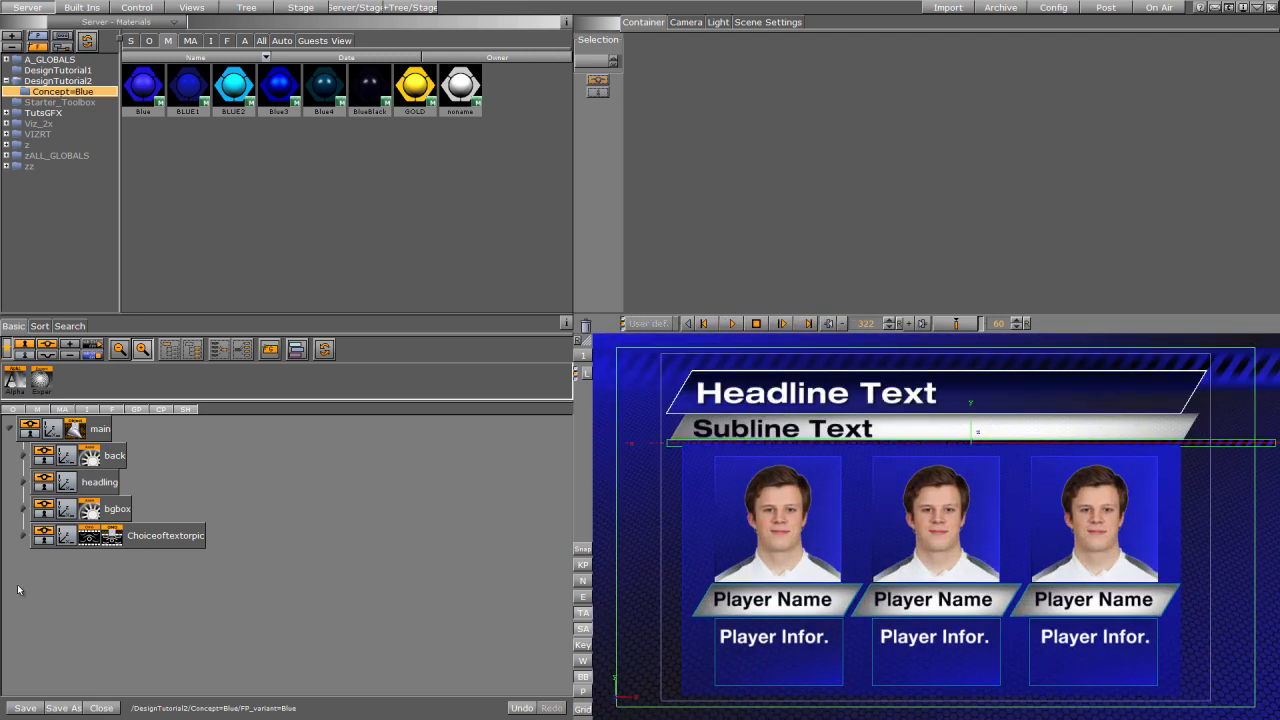
- Switch the Omo plugin on Choiceoftextorpic to its next visible container and play the animation
{"action": "left_click", "coordinate": [89, 541]}
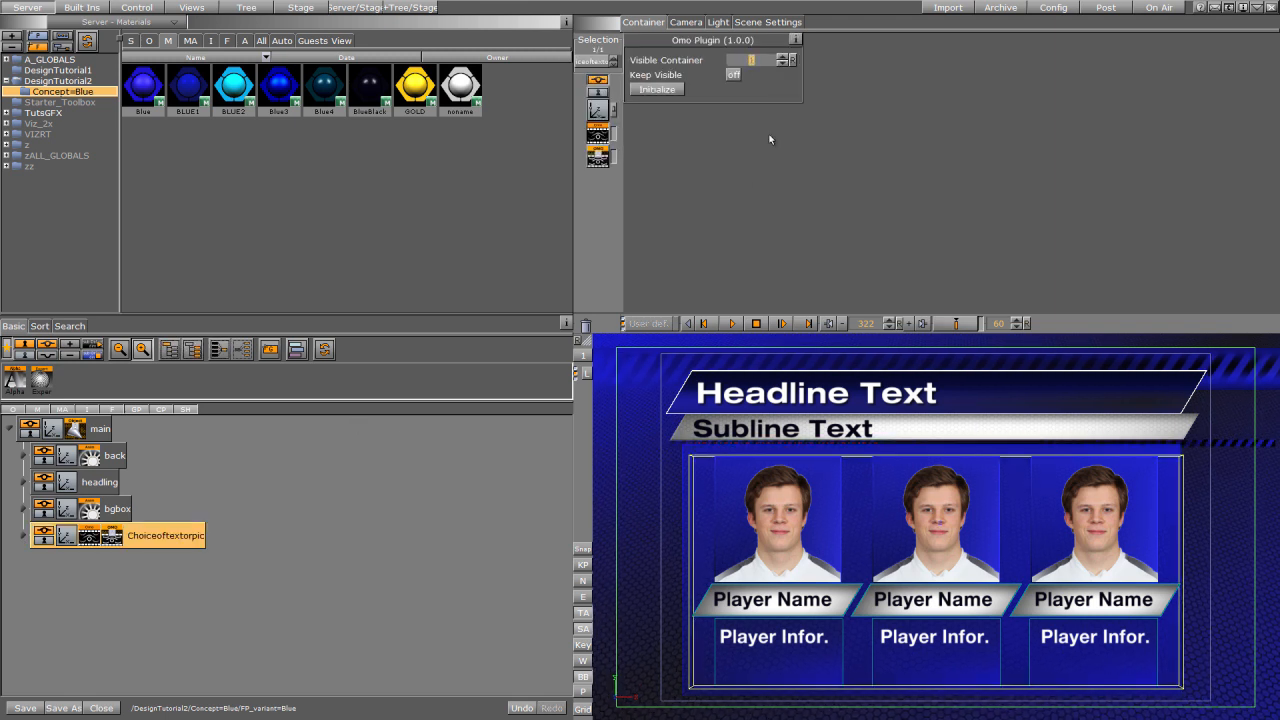
{"action": "left_click", "coordinate": [785, 62]}
{"action": "left_click", "coordinate": [731, 323]}
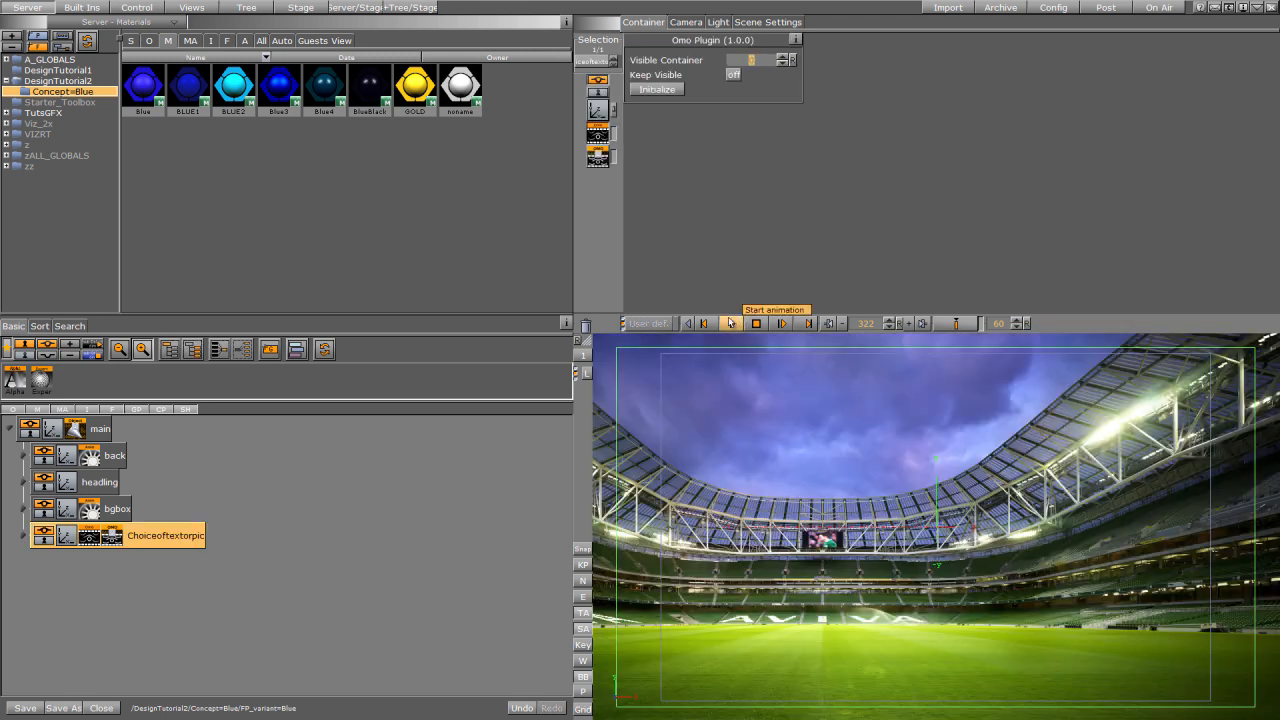